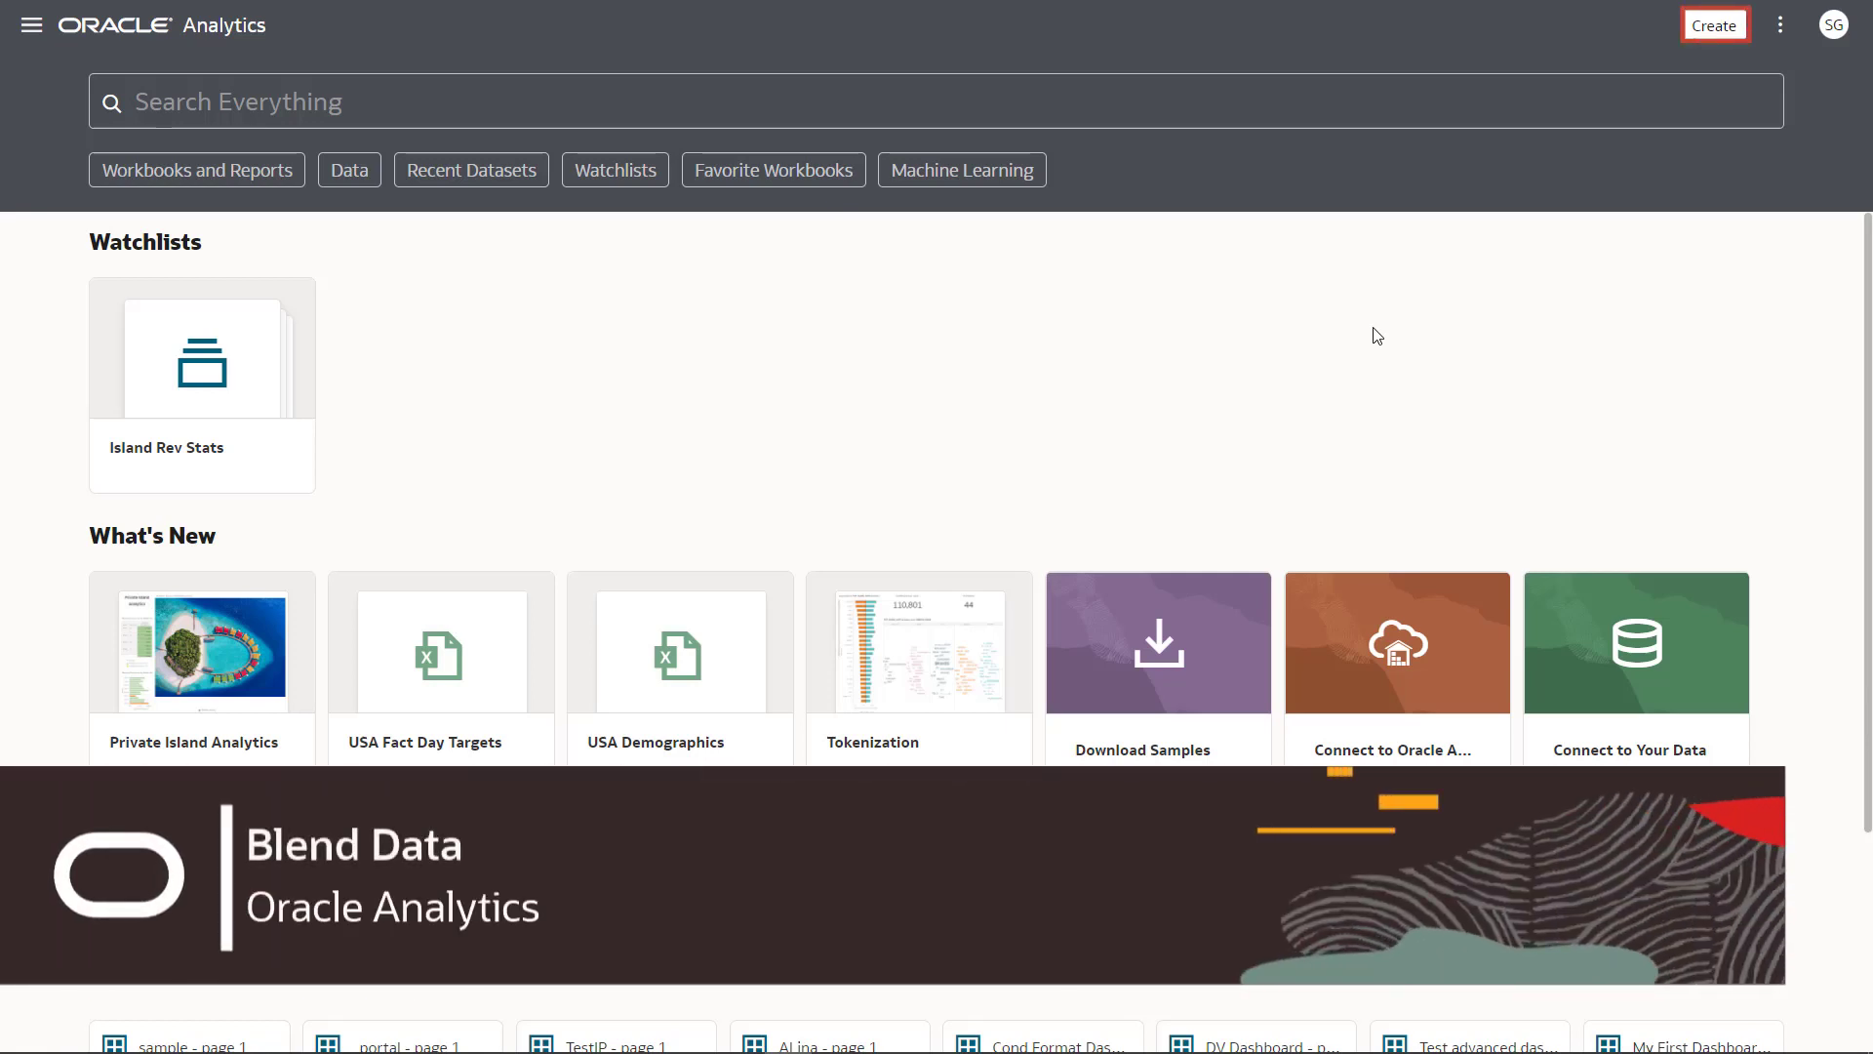
- Create a dataset from USA Store Sales 2022.xlsx and open its USA Store Sales 2022 table for preparation
{"action": "left_click", "coordinate": [1714, 25]}
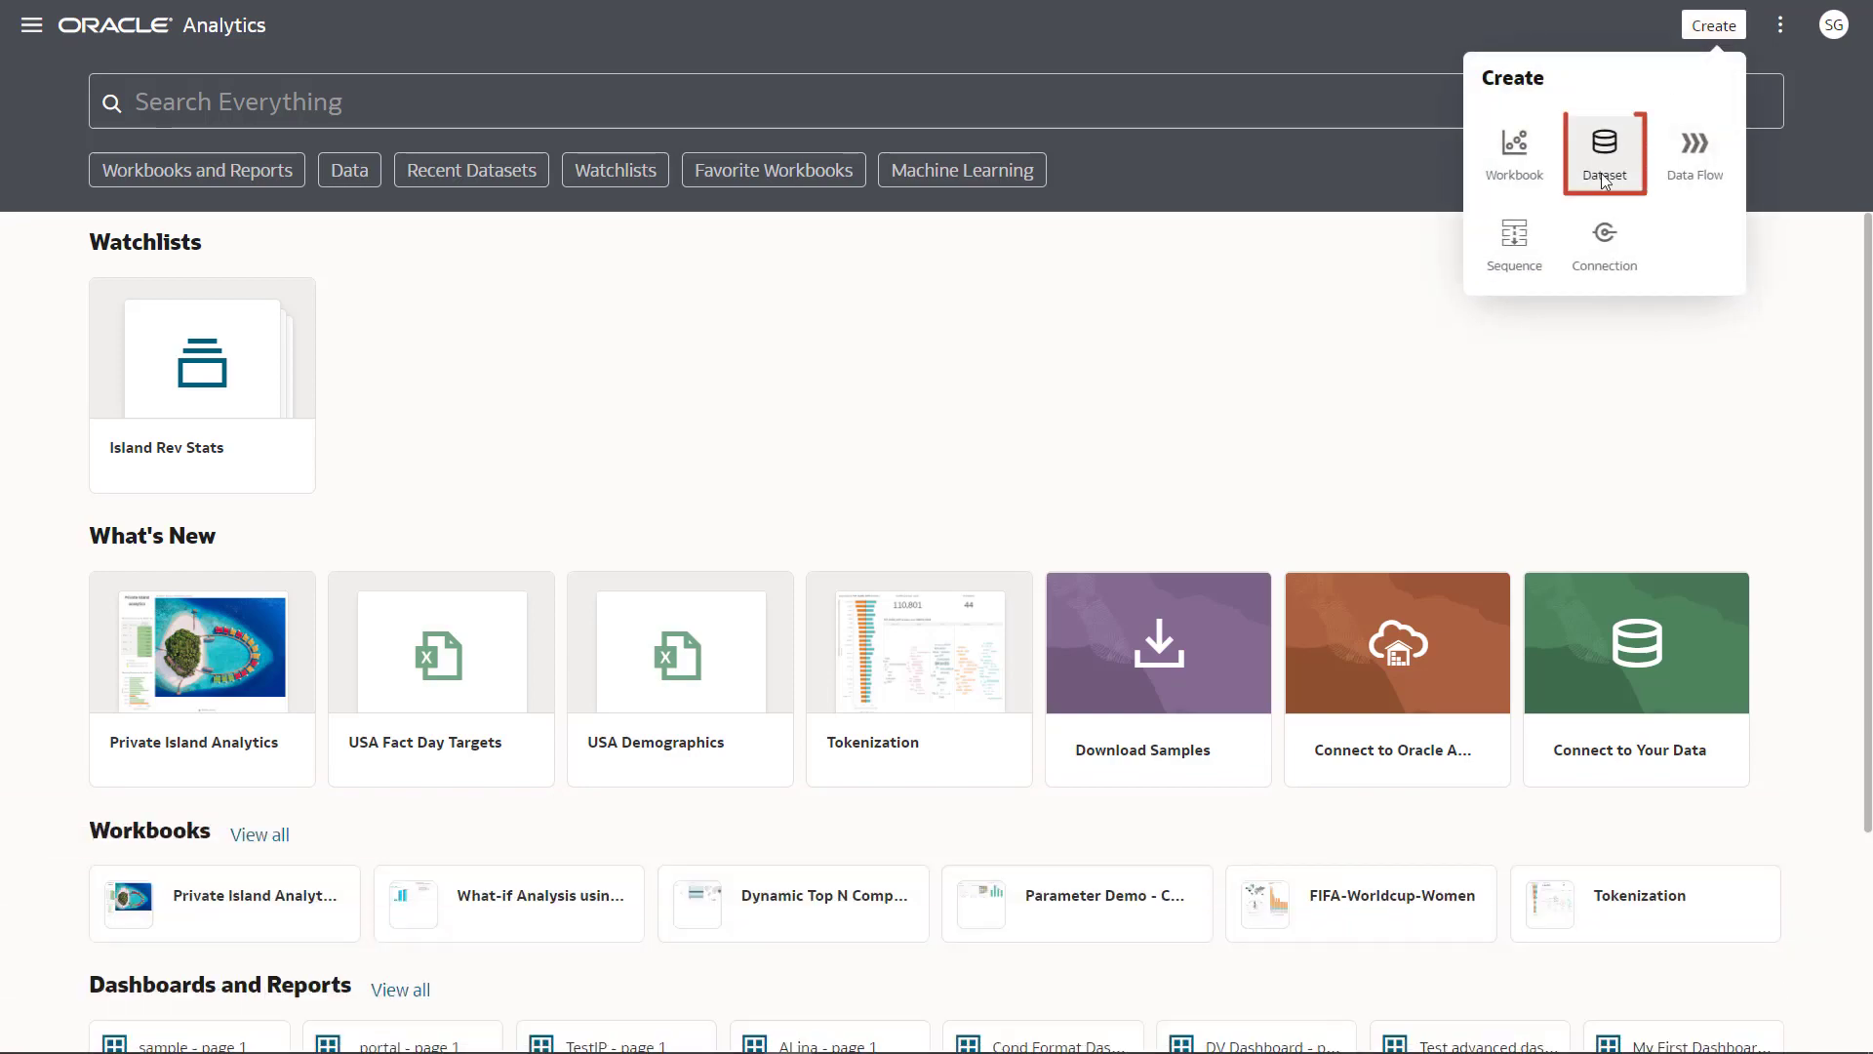
{"action": "left_click", "coordinate": [1605, 153]}
{"action": "left_click", "coordinate": [657, 357]}
{"action": "double_click", "coordinate": [502, 168]}
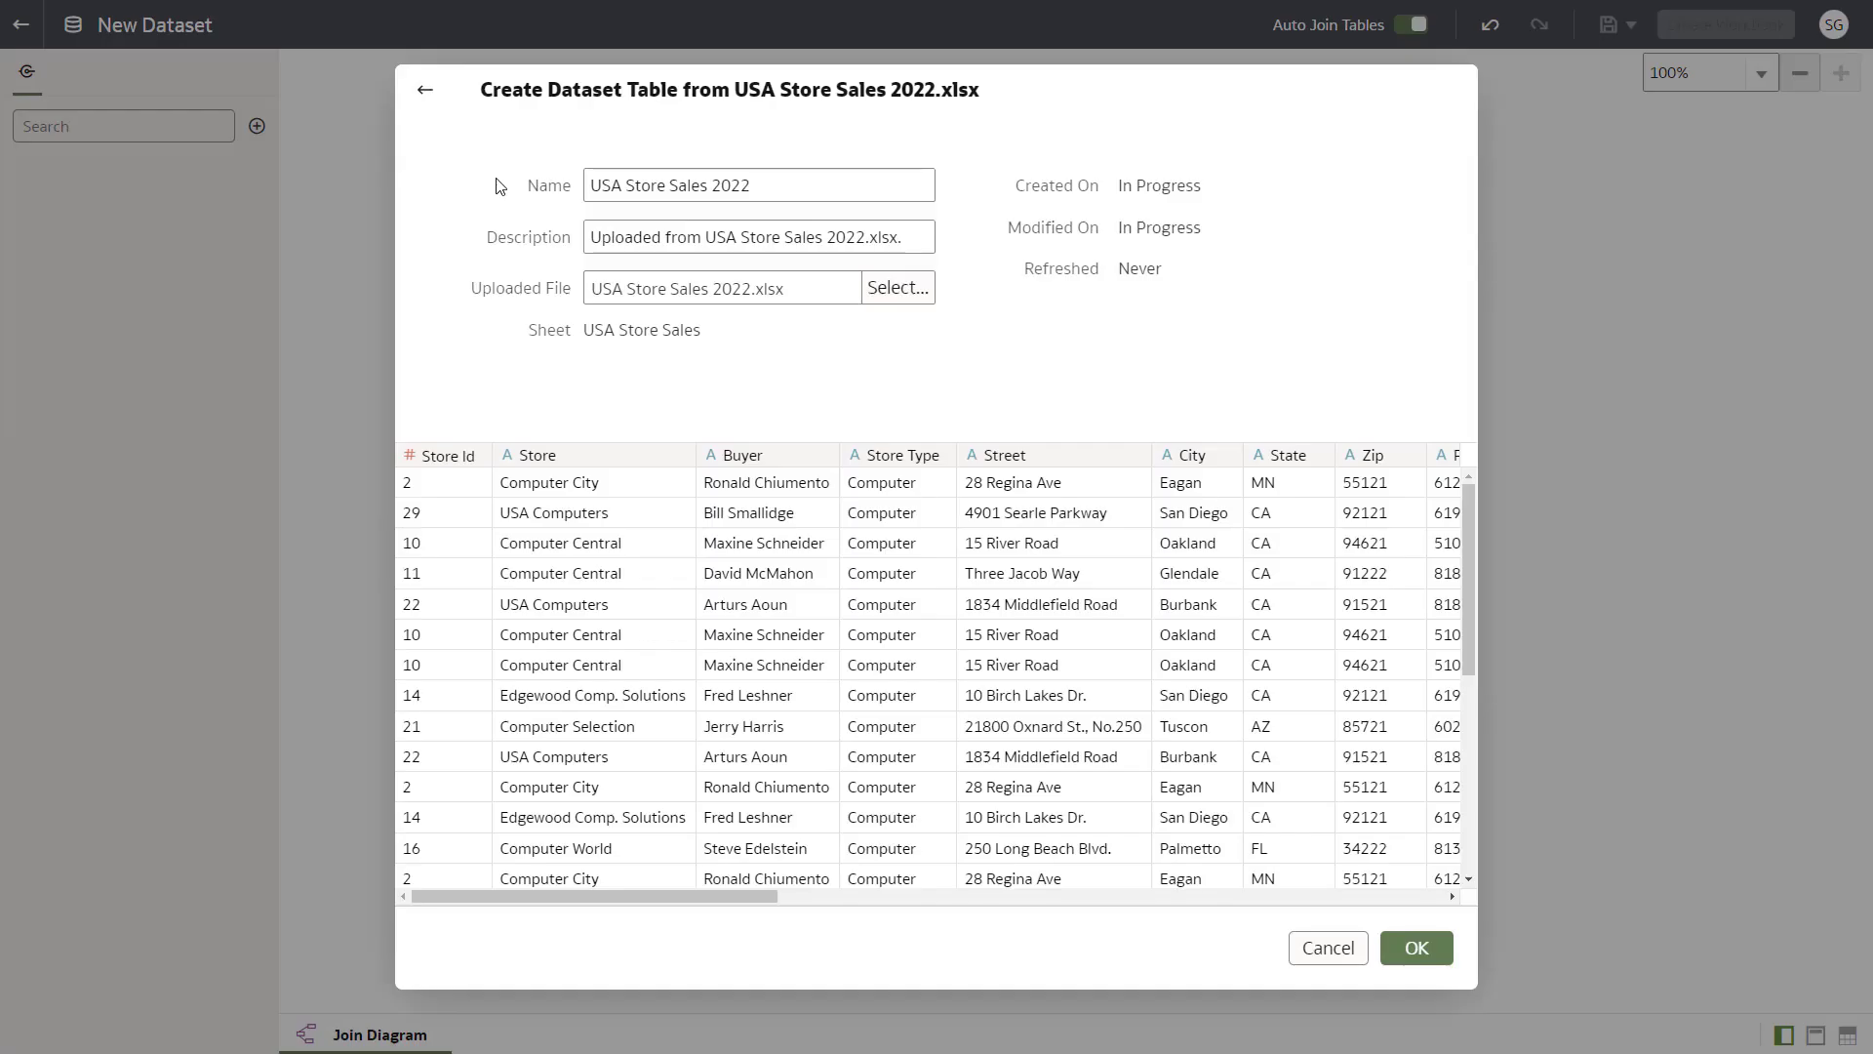
{"action": "left_click", "coordinate": [1424, 949]}
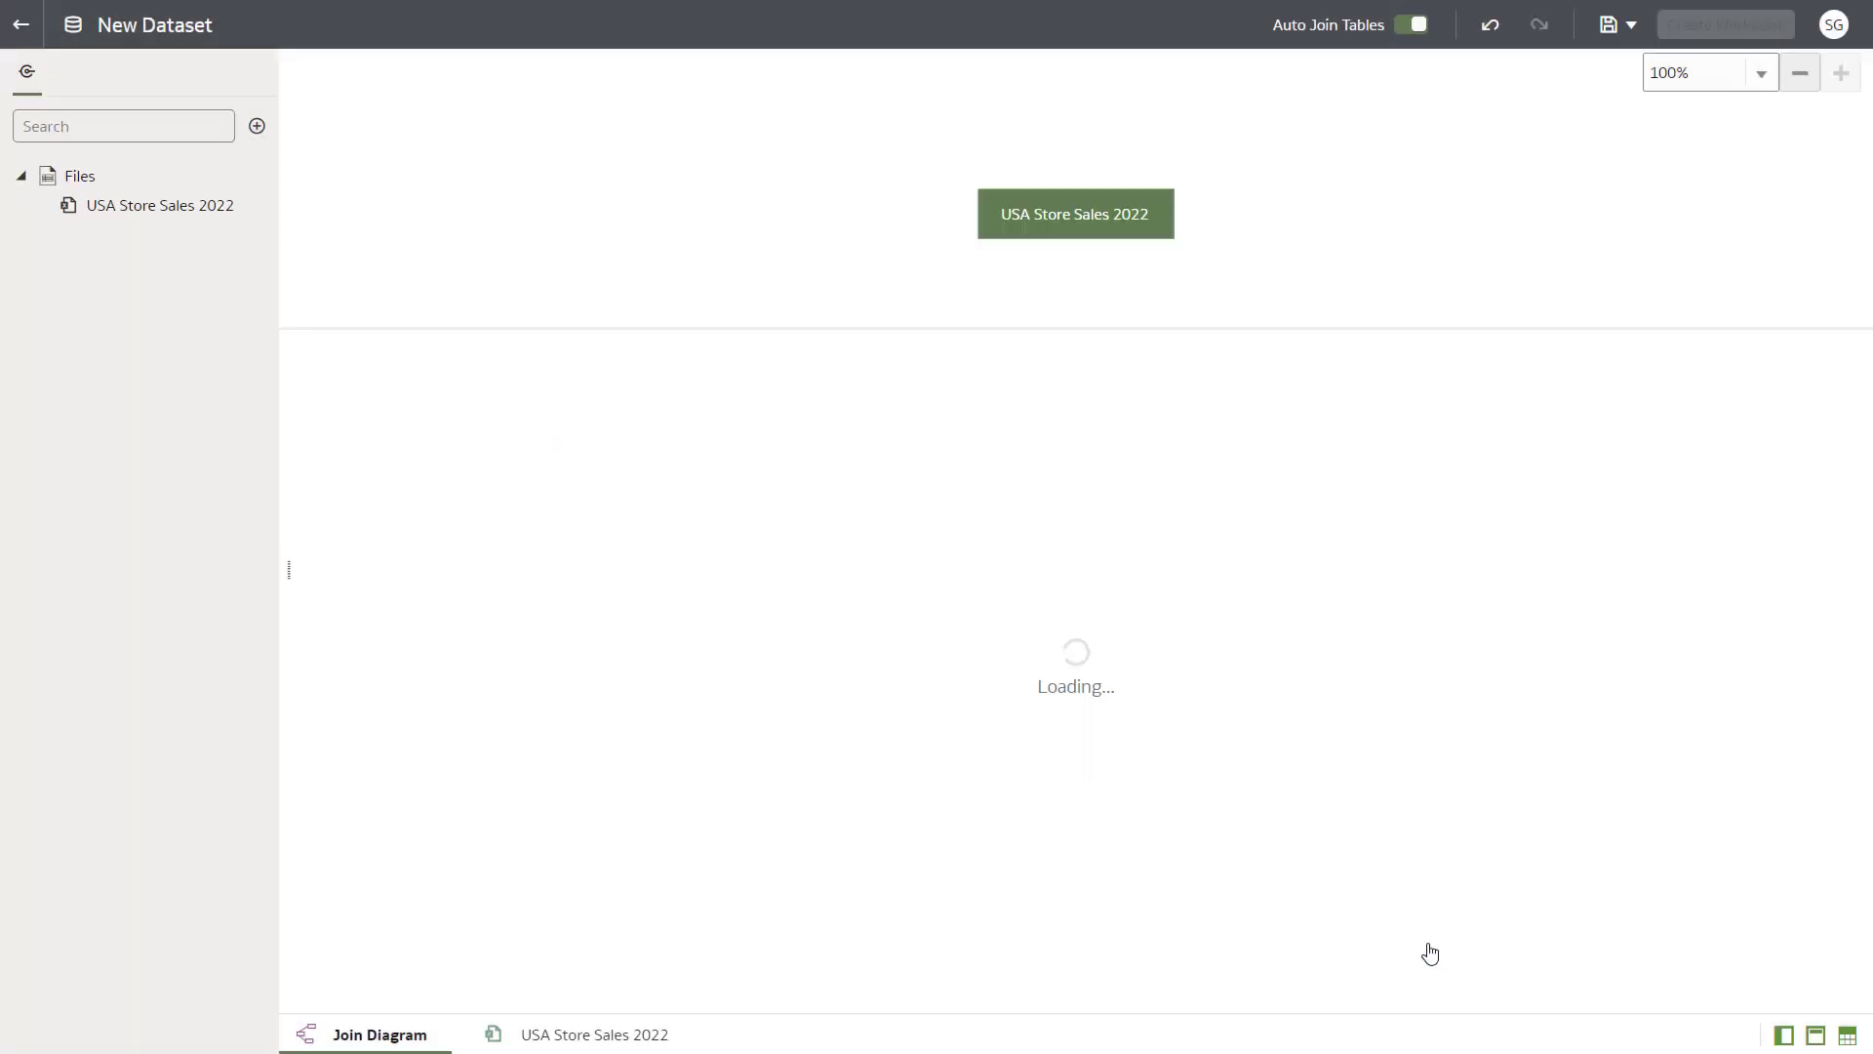
{"action": "left_click", "coordinate": [618, 1032]}
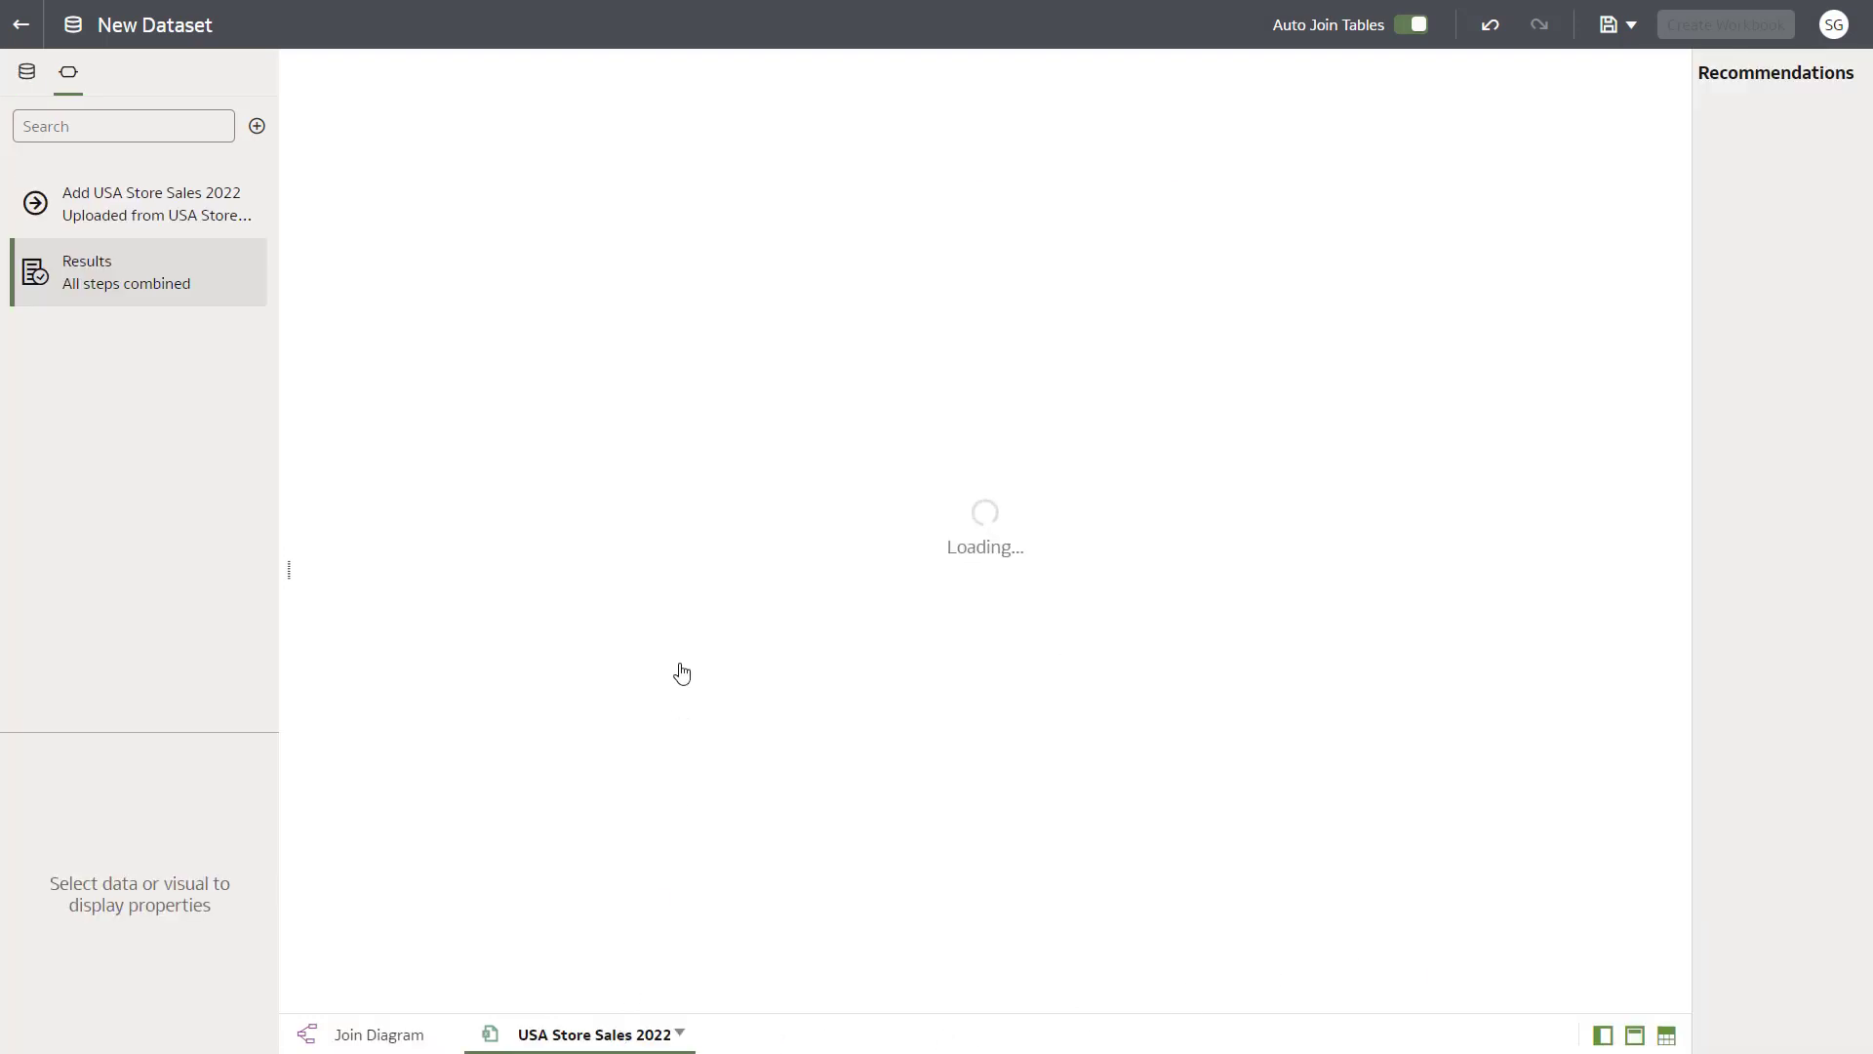
- Change the Store Id column's Treat As setting from Measure to Attribute
{"action": "left_click", "coordinate": [328, 378]}
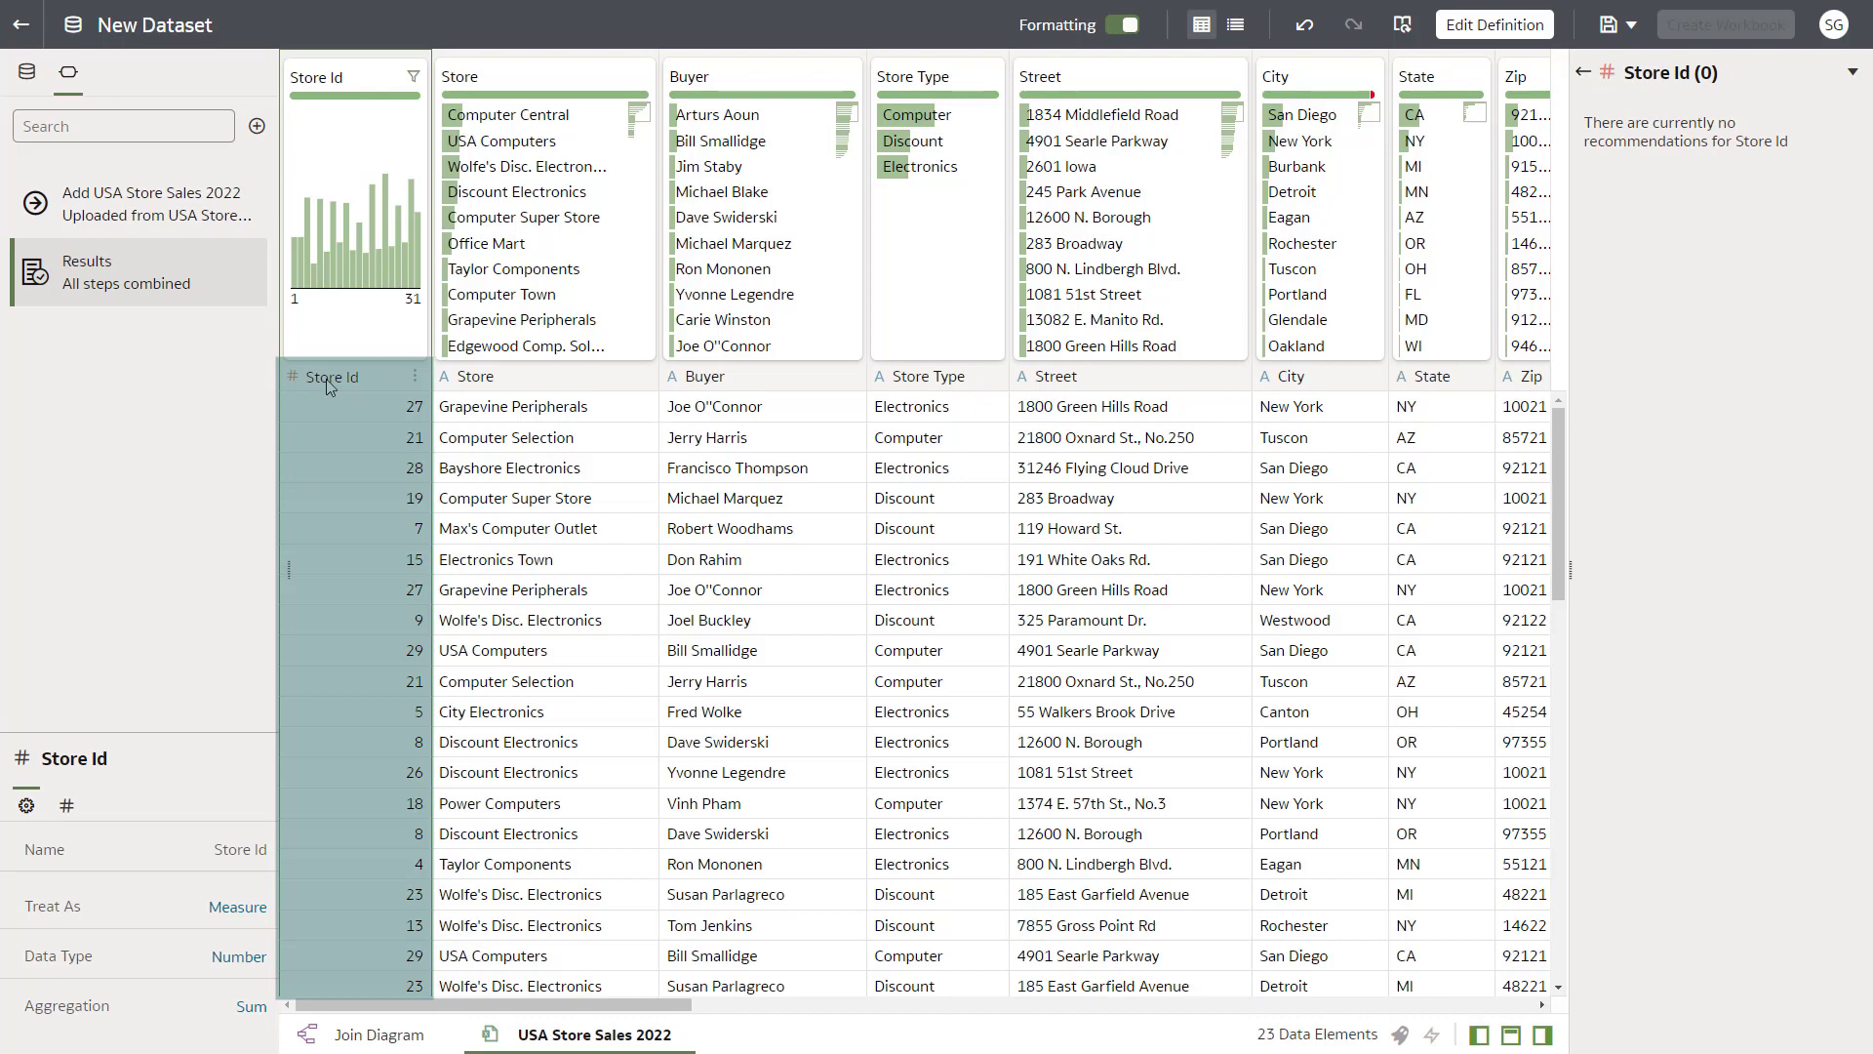
{"action": "left_click", "coordinate": [231, 908]}
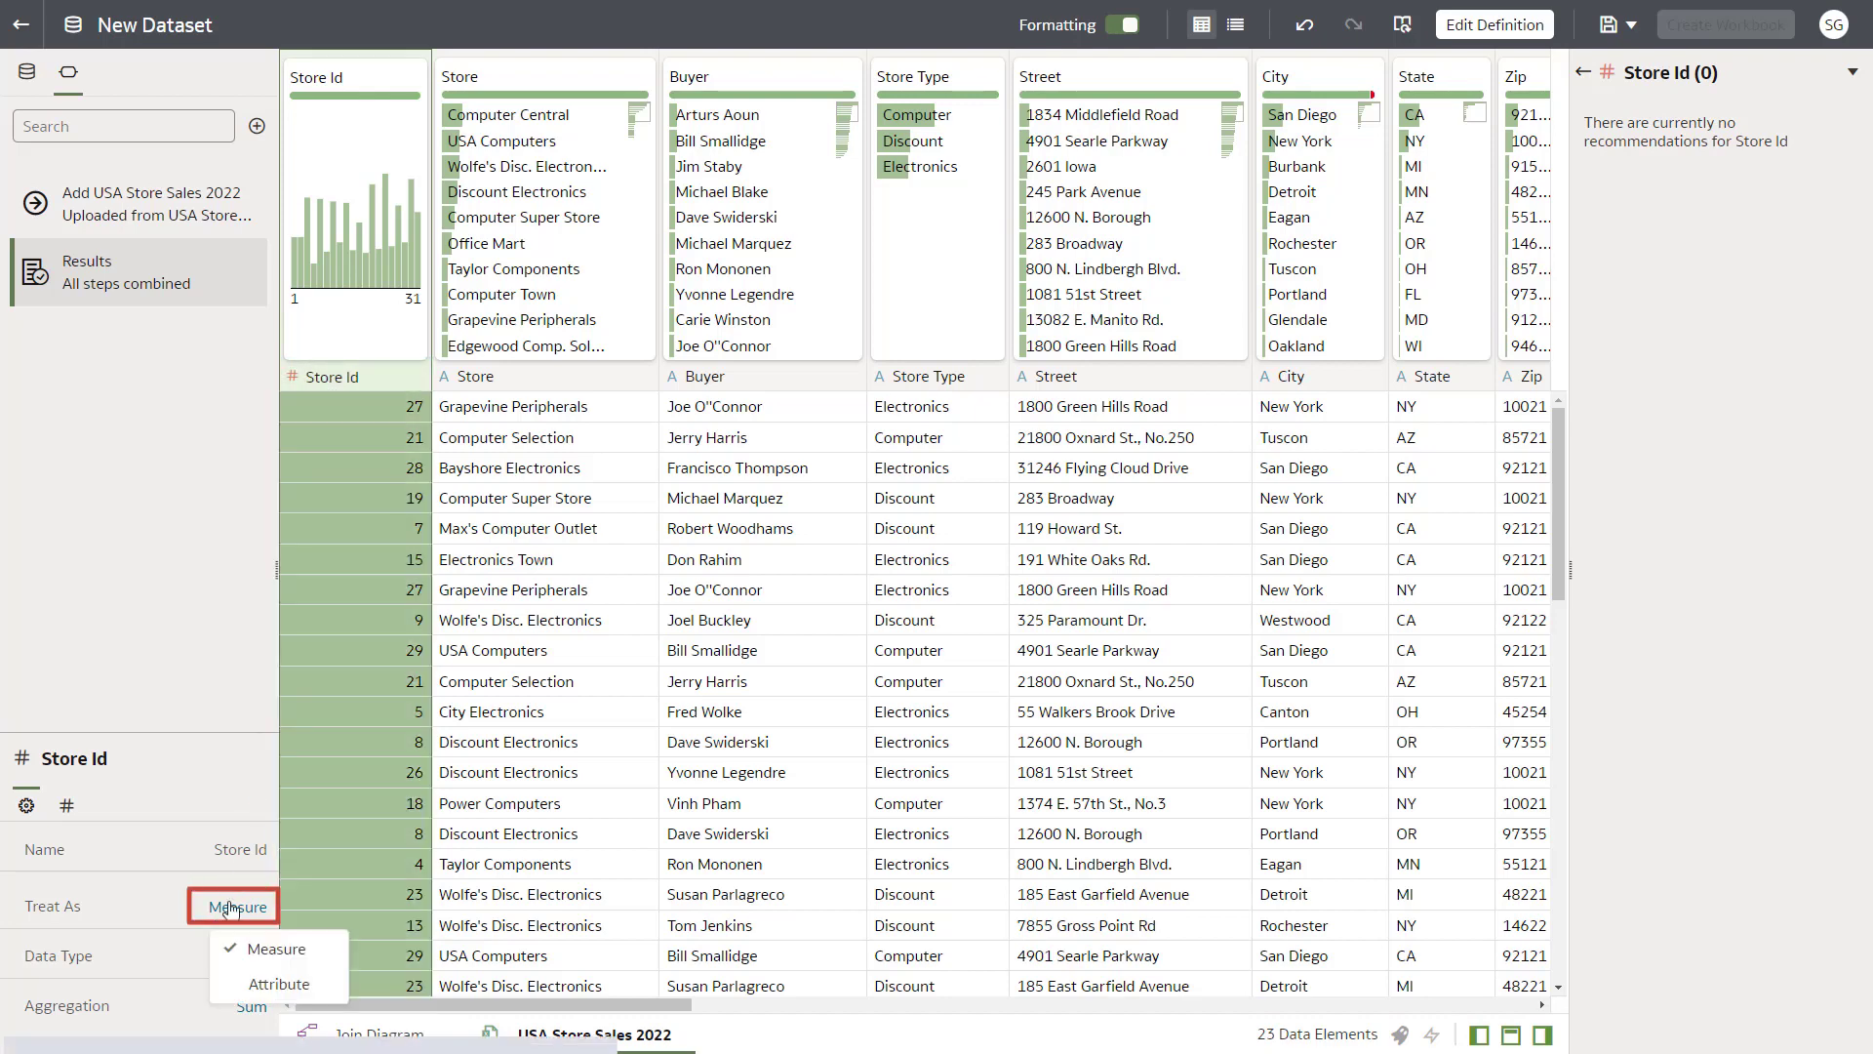
{"action": "left_click", "coordinate": [257, 986]}
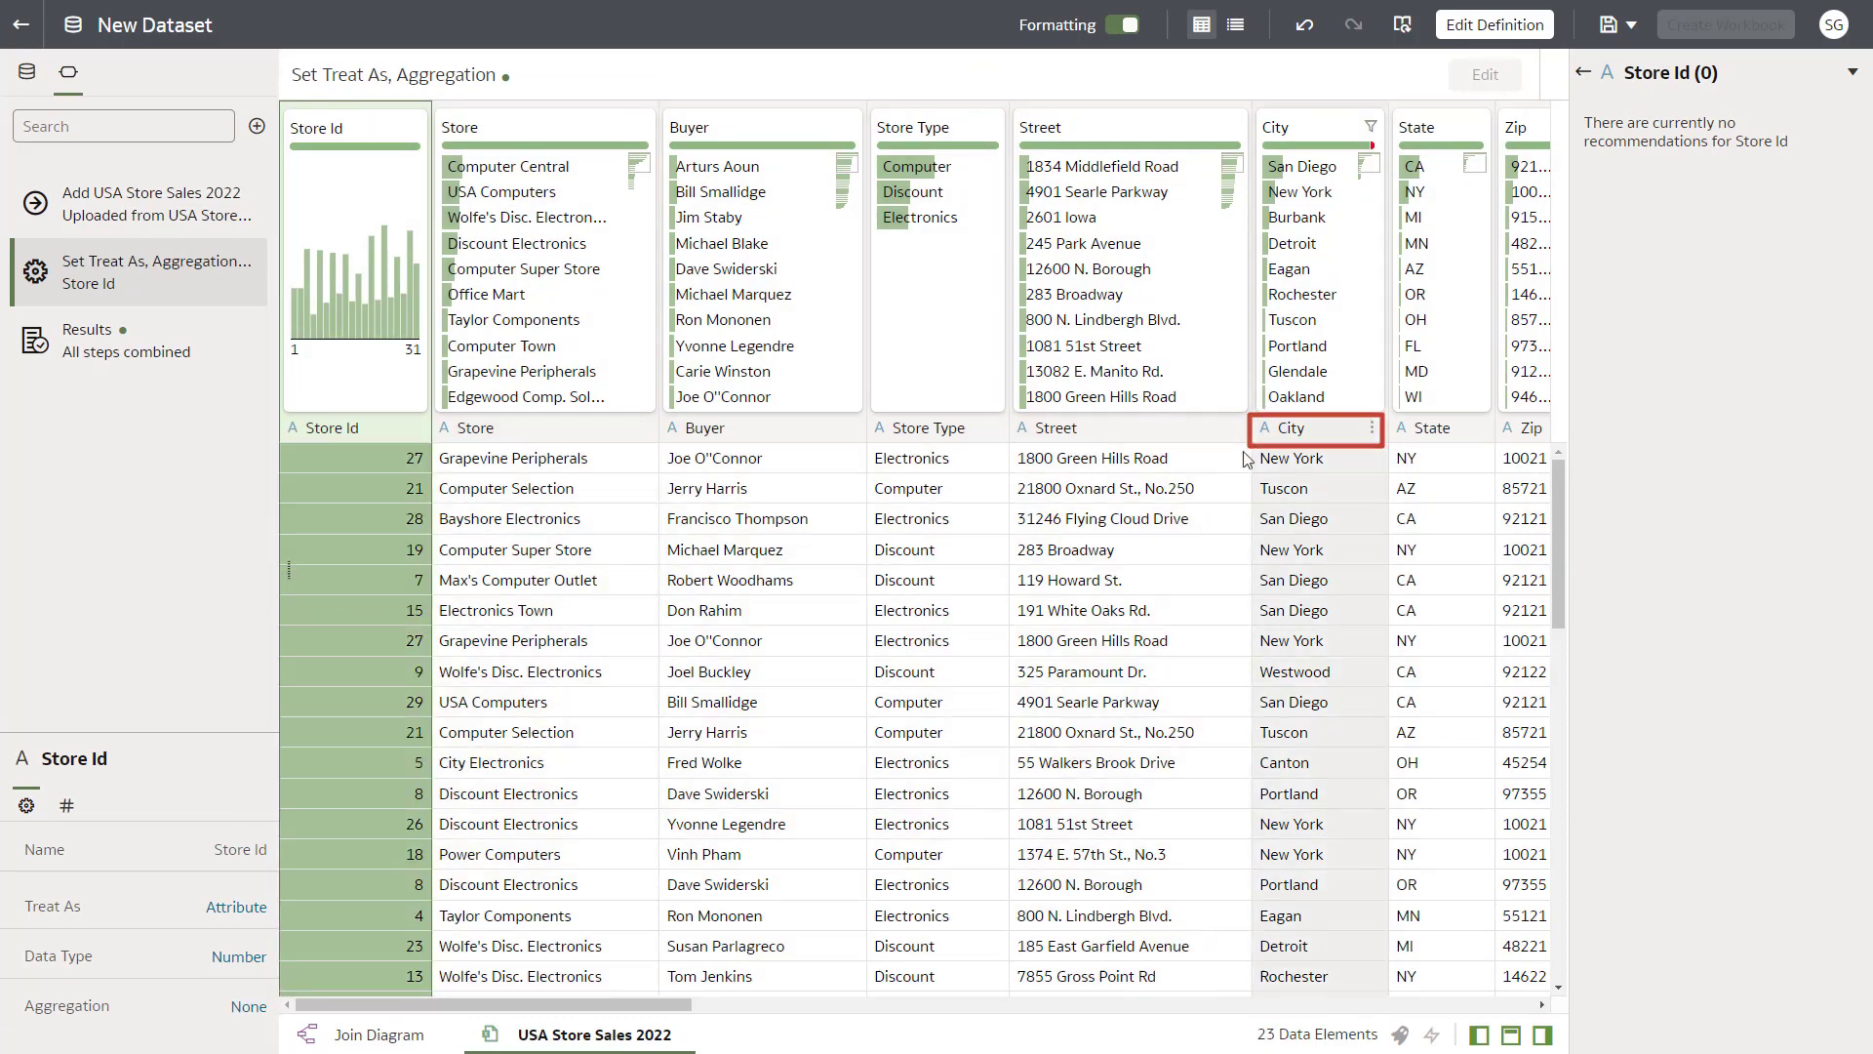
- Hide the City and Phone columns
{"action": "left_click", "coordinate": [1371, 429]}
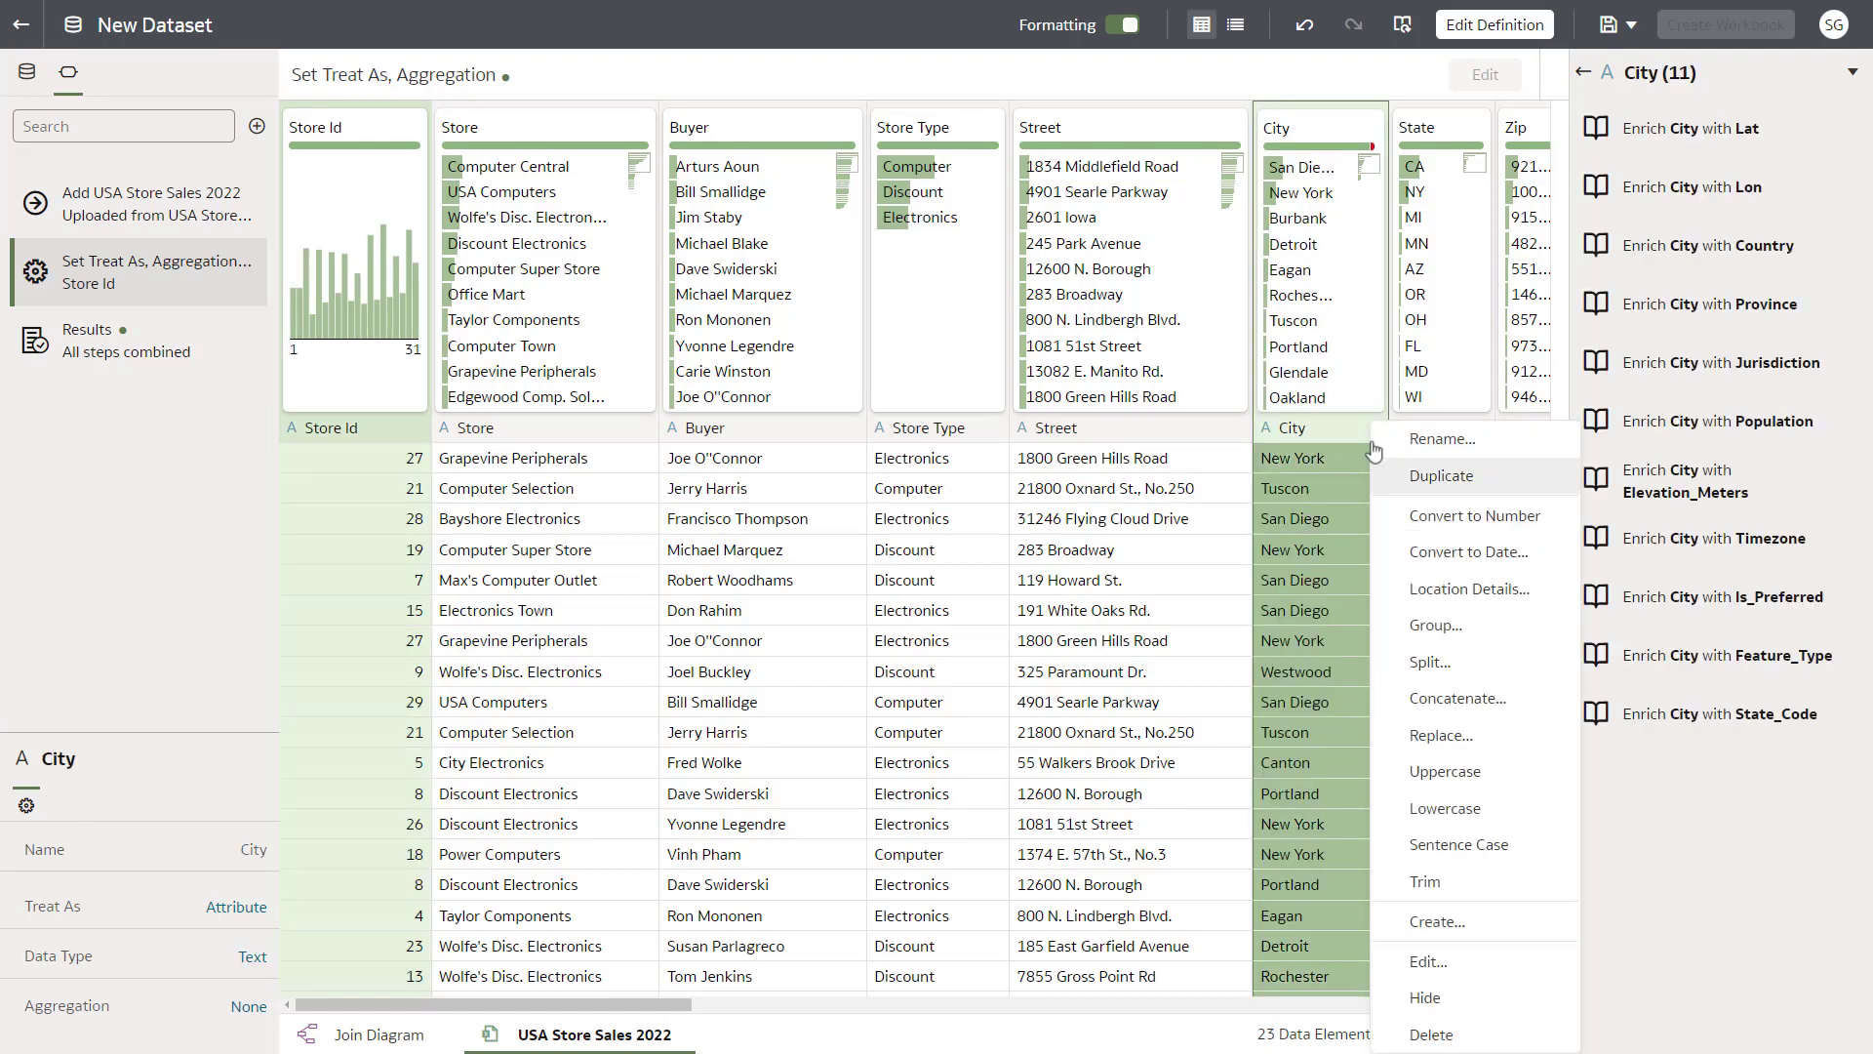
{"action": "left_click", "coordinate": [1426, 999]}
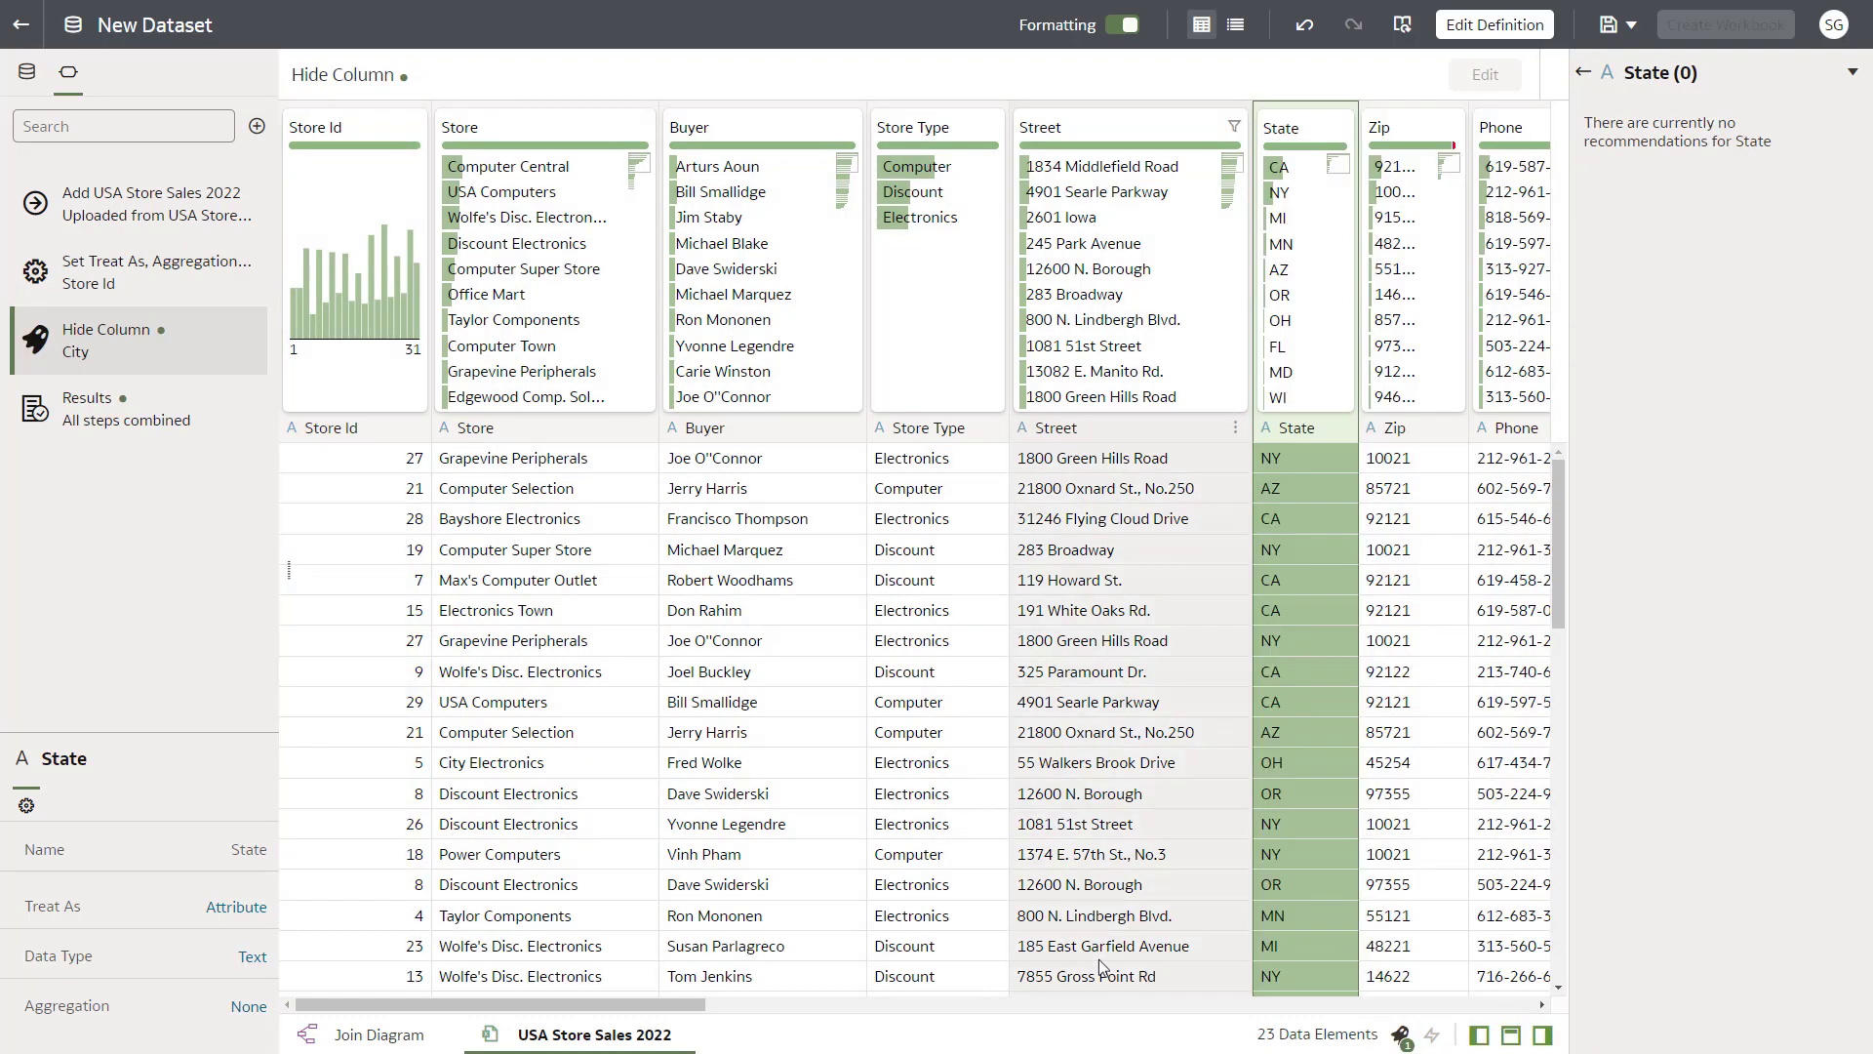
{"action": "left_click_drag", "start_coordinate": [628, 1003], "coordinate": [850, 993]}
{"action": "right_click", "coordinate": [987, 429]}
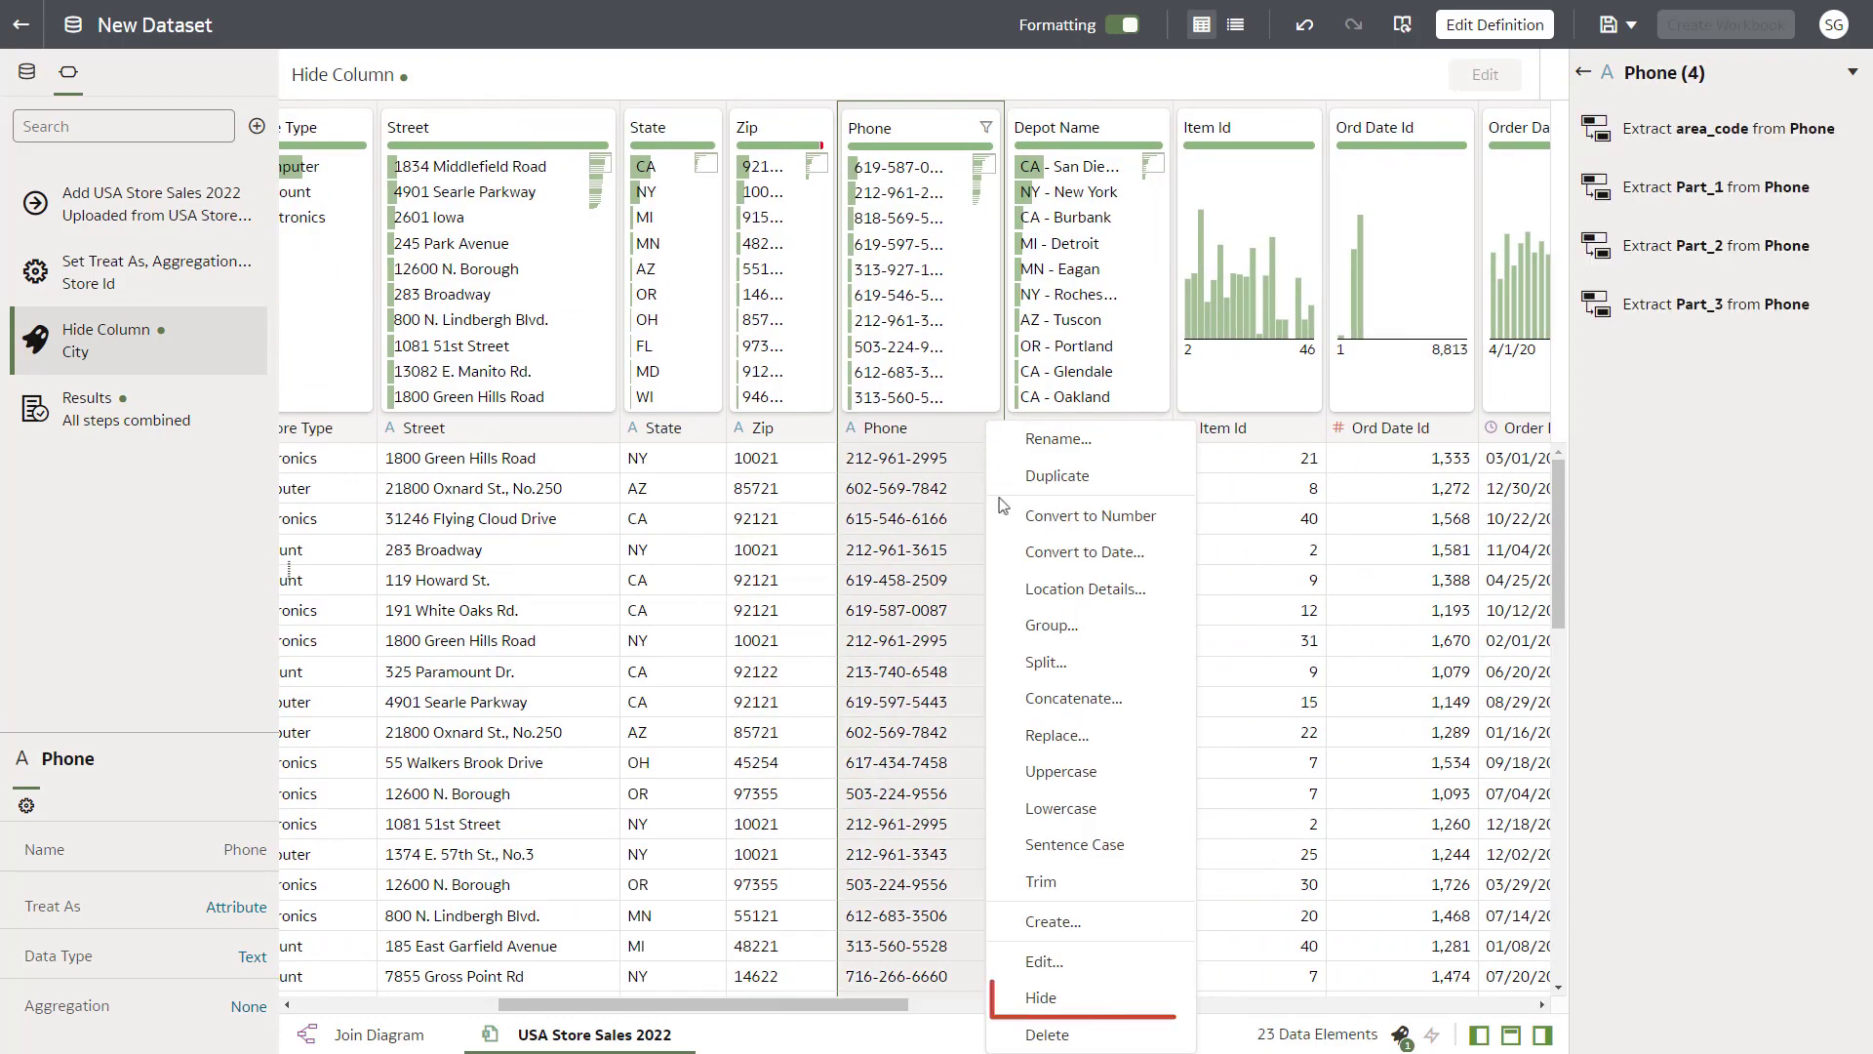
{"action": "left_click", "coordinate": [1085, 995]}
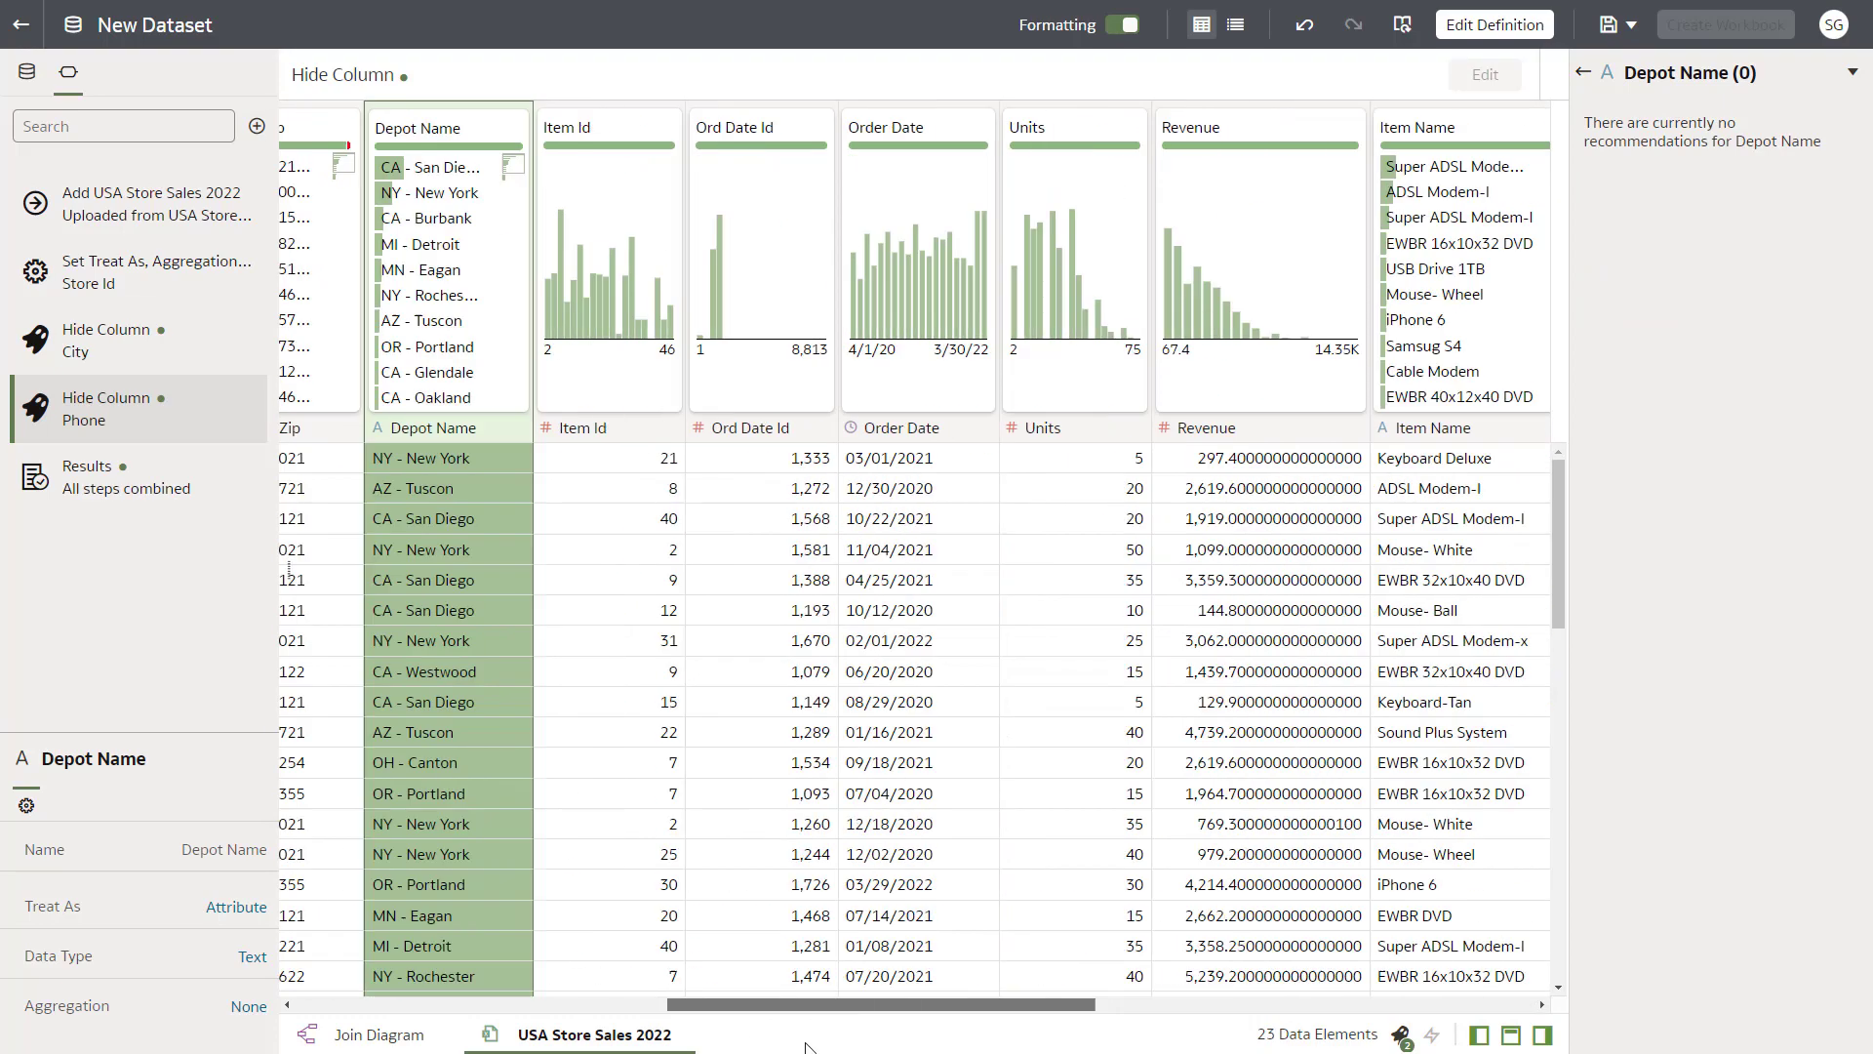
- Hide the State and Street columns, then select the Units and Revenue columns
{"action": "scroll", "coordinate": [945, 444], "scroll_direction": "left", "scroll_amount": 10}
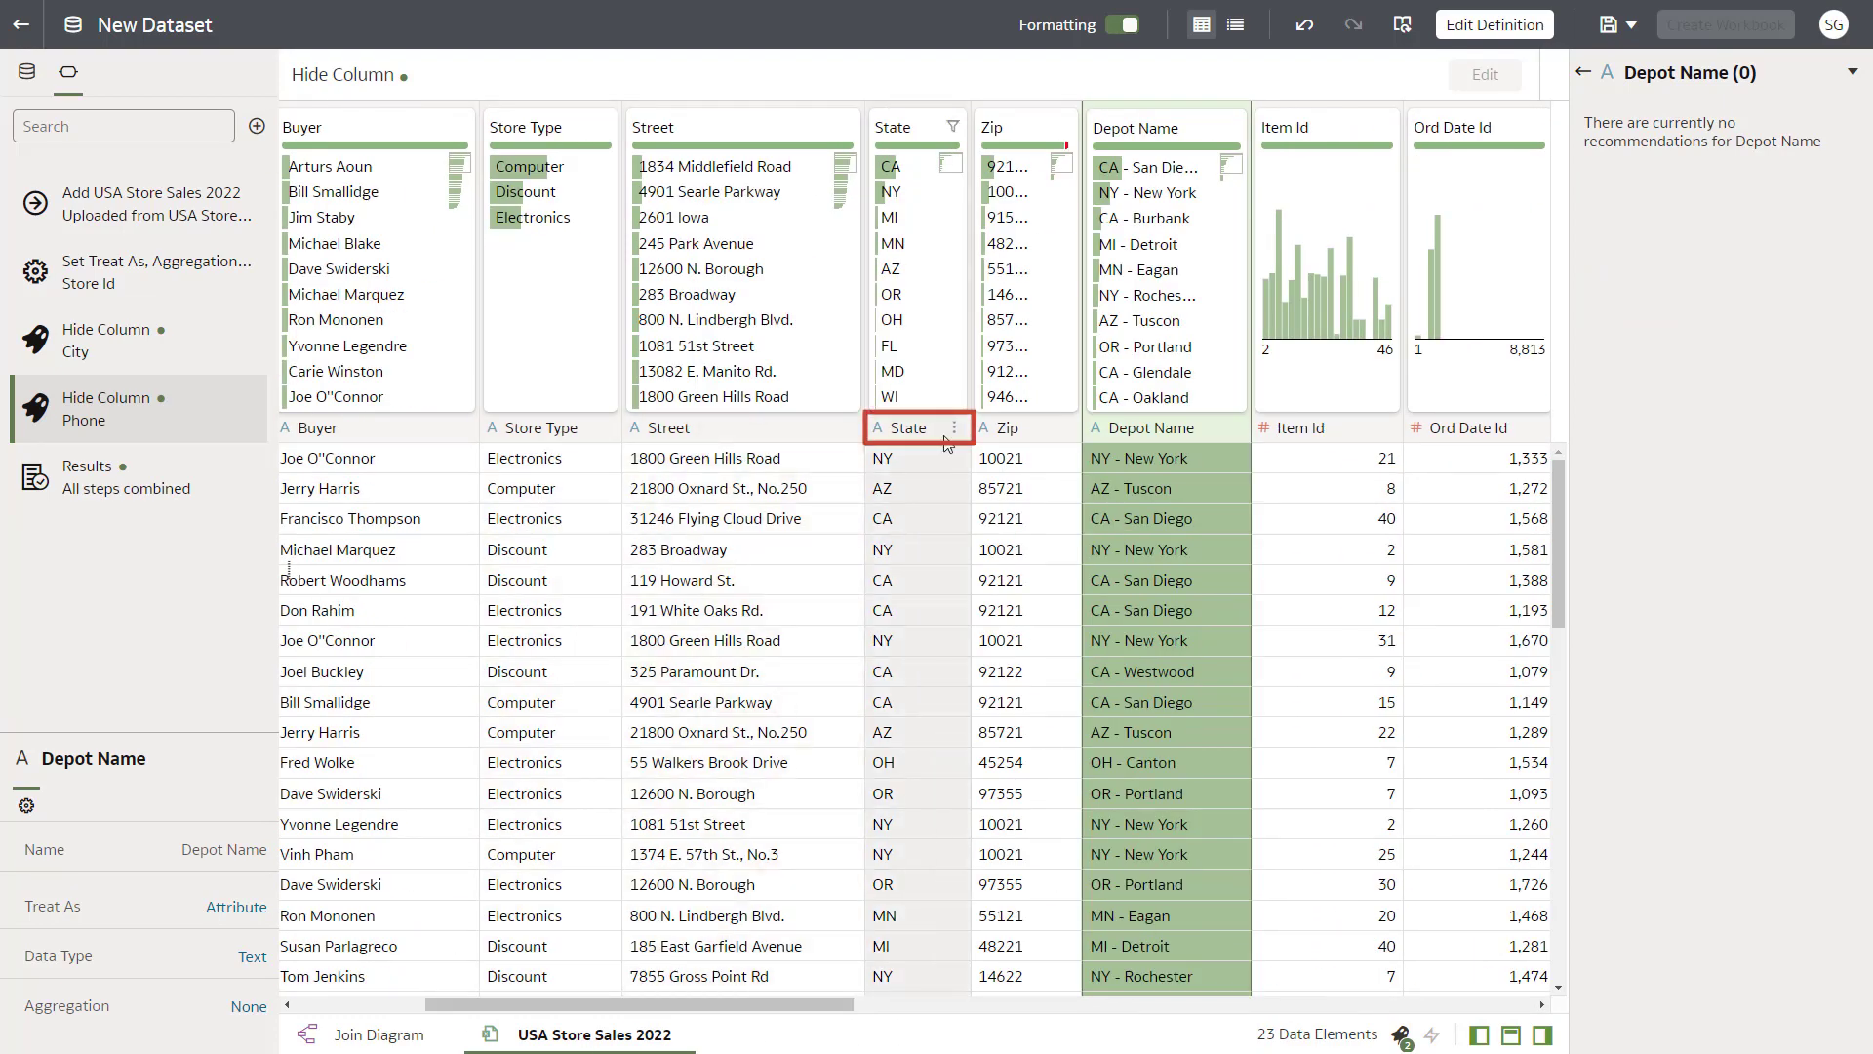
{"action": "left_click", "coordinate": [955, 429]}
{"action": "left_click", "coordinate": [975, 981]}
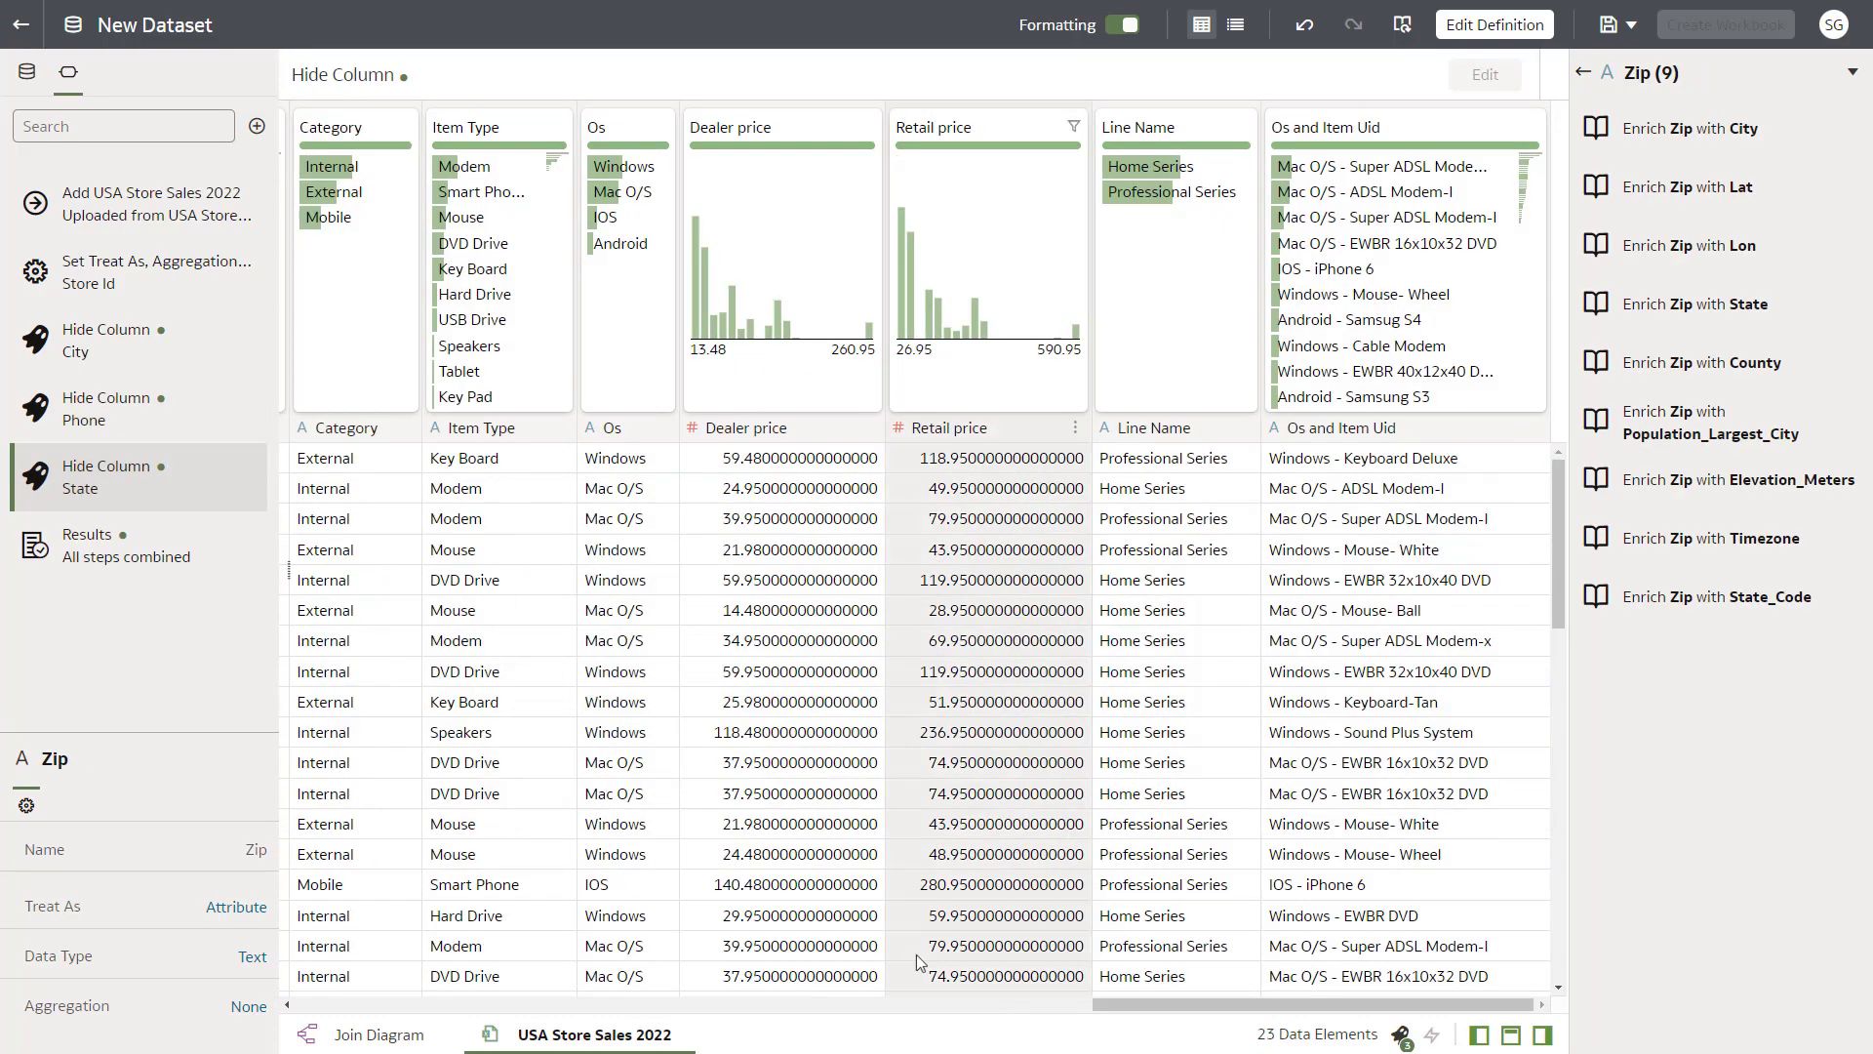
{"action": "left_click_drag", "start_coordinate": [1112, 1003], "coordinate": [462, 976]}
{"action": "left_click", "coordinate": [703, 427]}
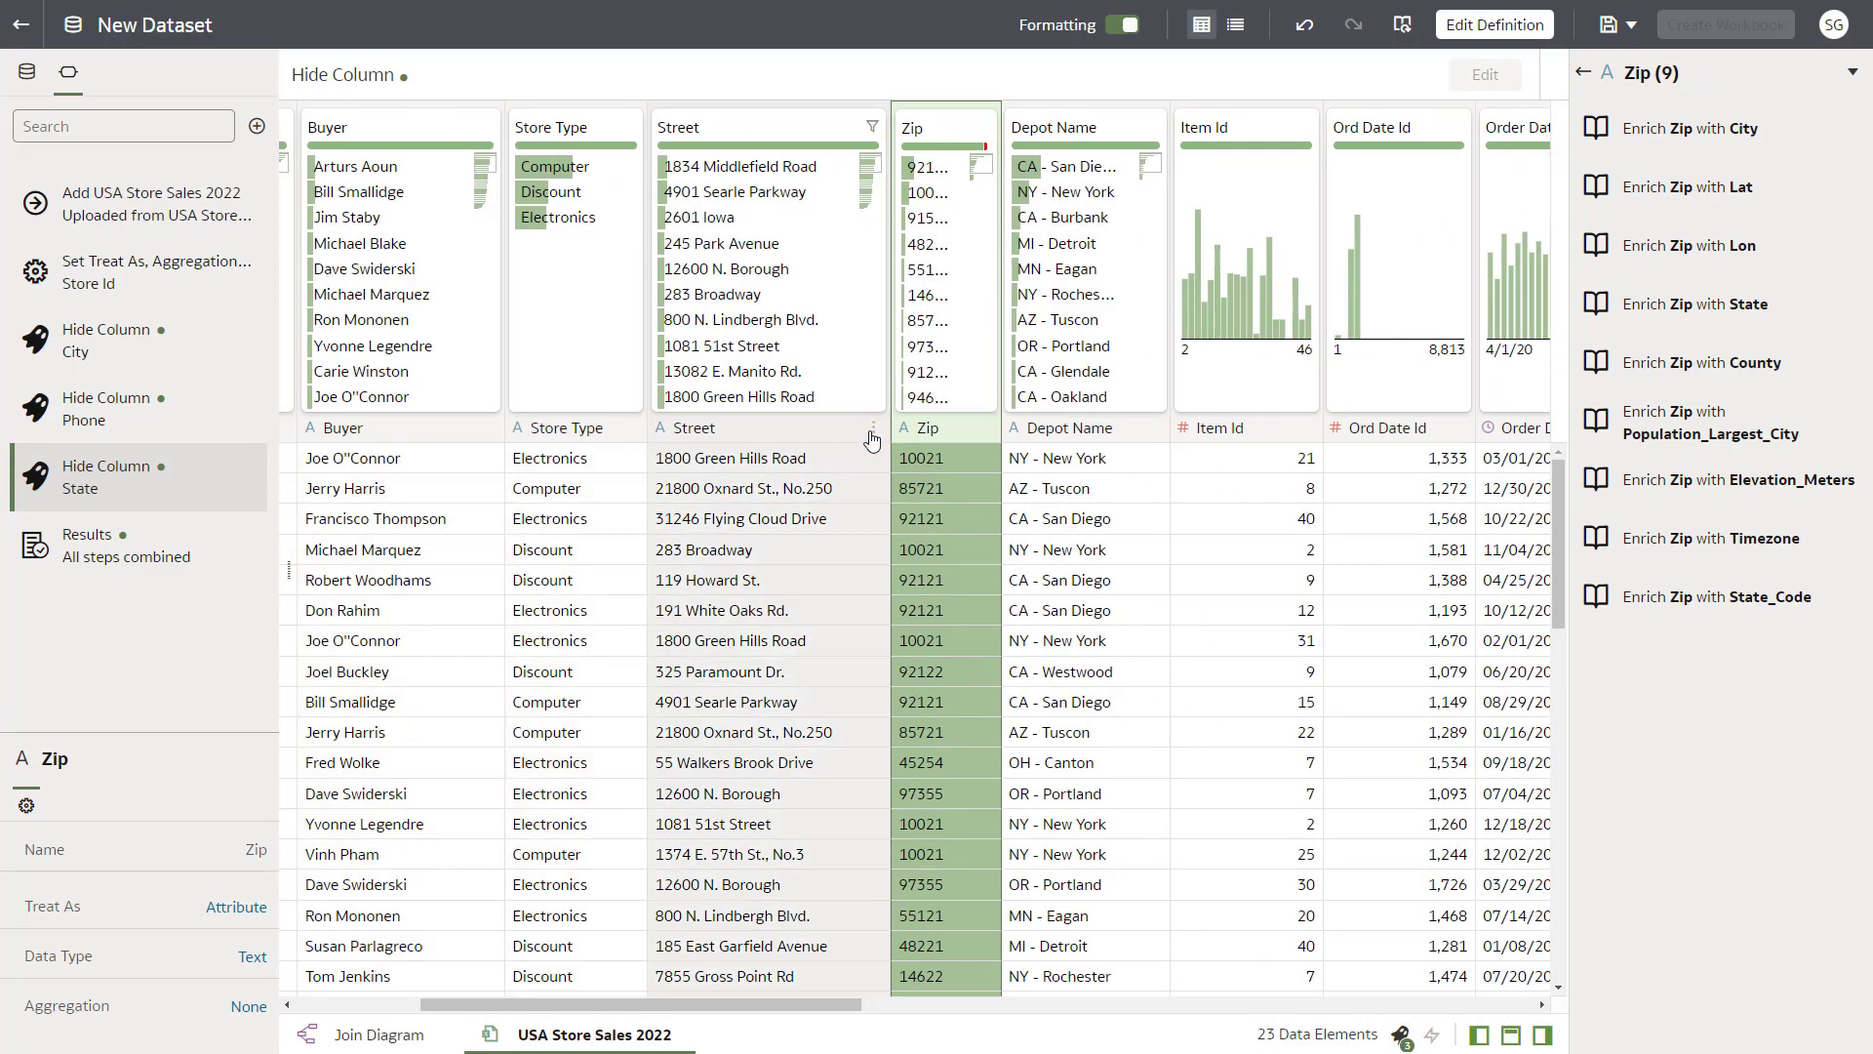
{"action": "left_click", "coordinate": [865, 427]}
{"action": "left_click", "coordinate": [926, 995]}
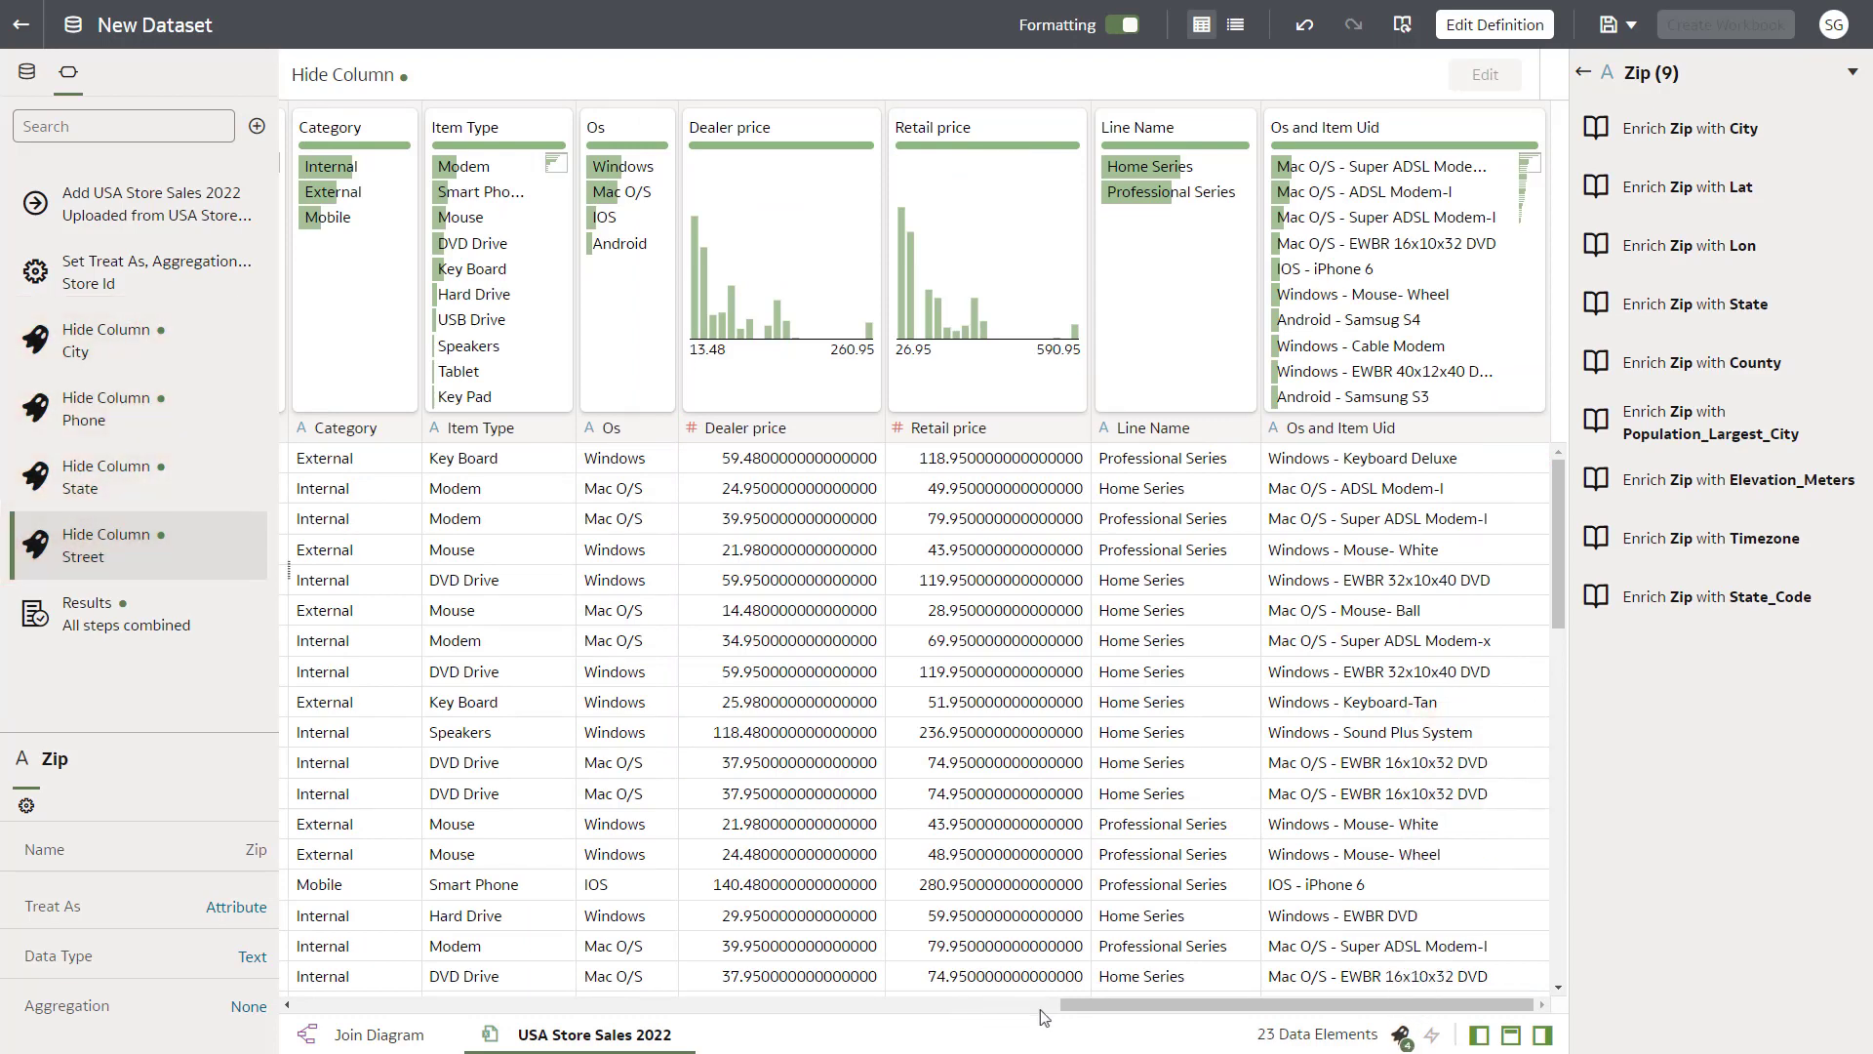
{"action": "left_click_drag", "start_coordinate": [1041, 1011], "coordinate": [306, 982]}
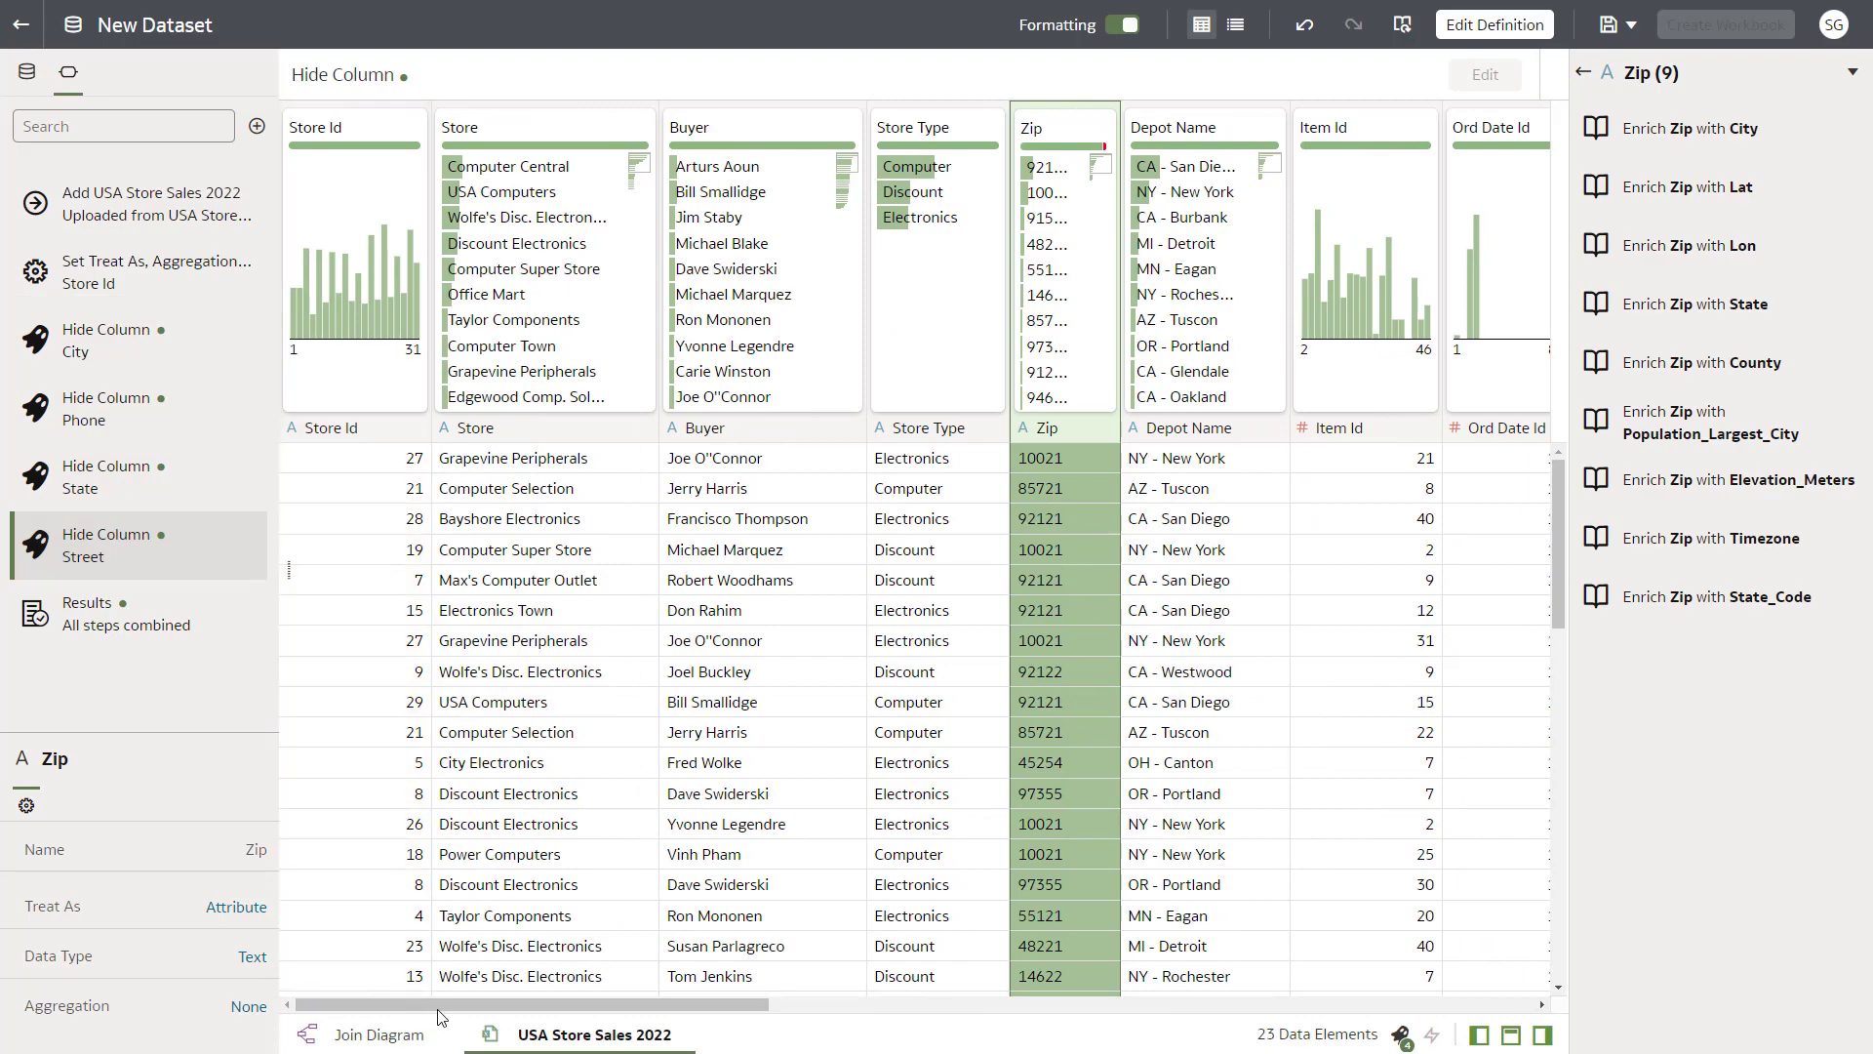
{"action": "left_click_drag", "start_coordinate": [439, 1005], "coordinate": [688, 999]}
{"action": "left_click", "coordinate": [1167, 427]}
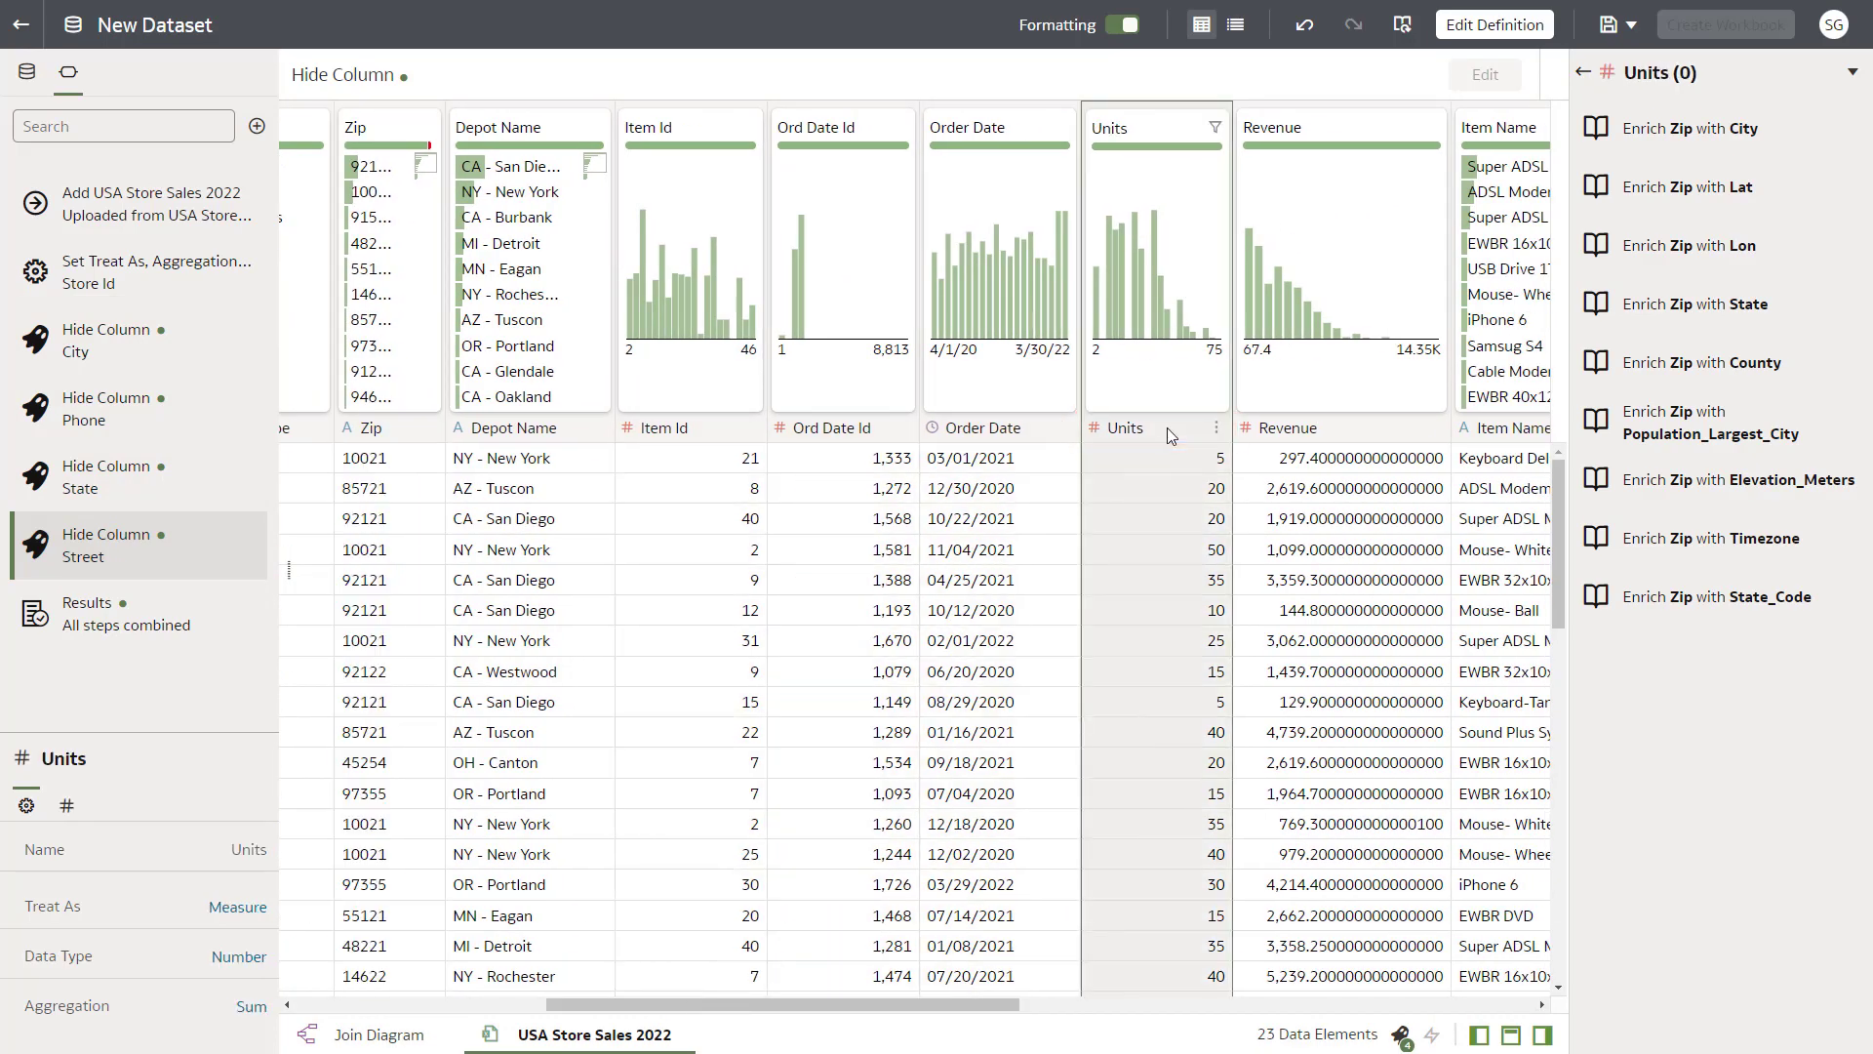
{"action": "left_click_drag", "start_coordinate": [1166, 436], "coordinate": [1358, 448]}
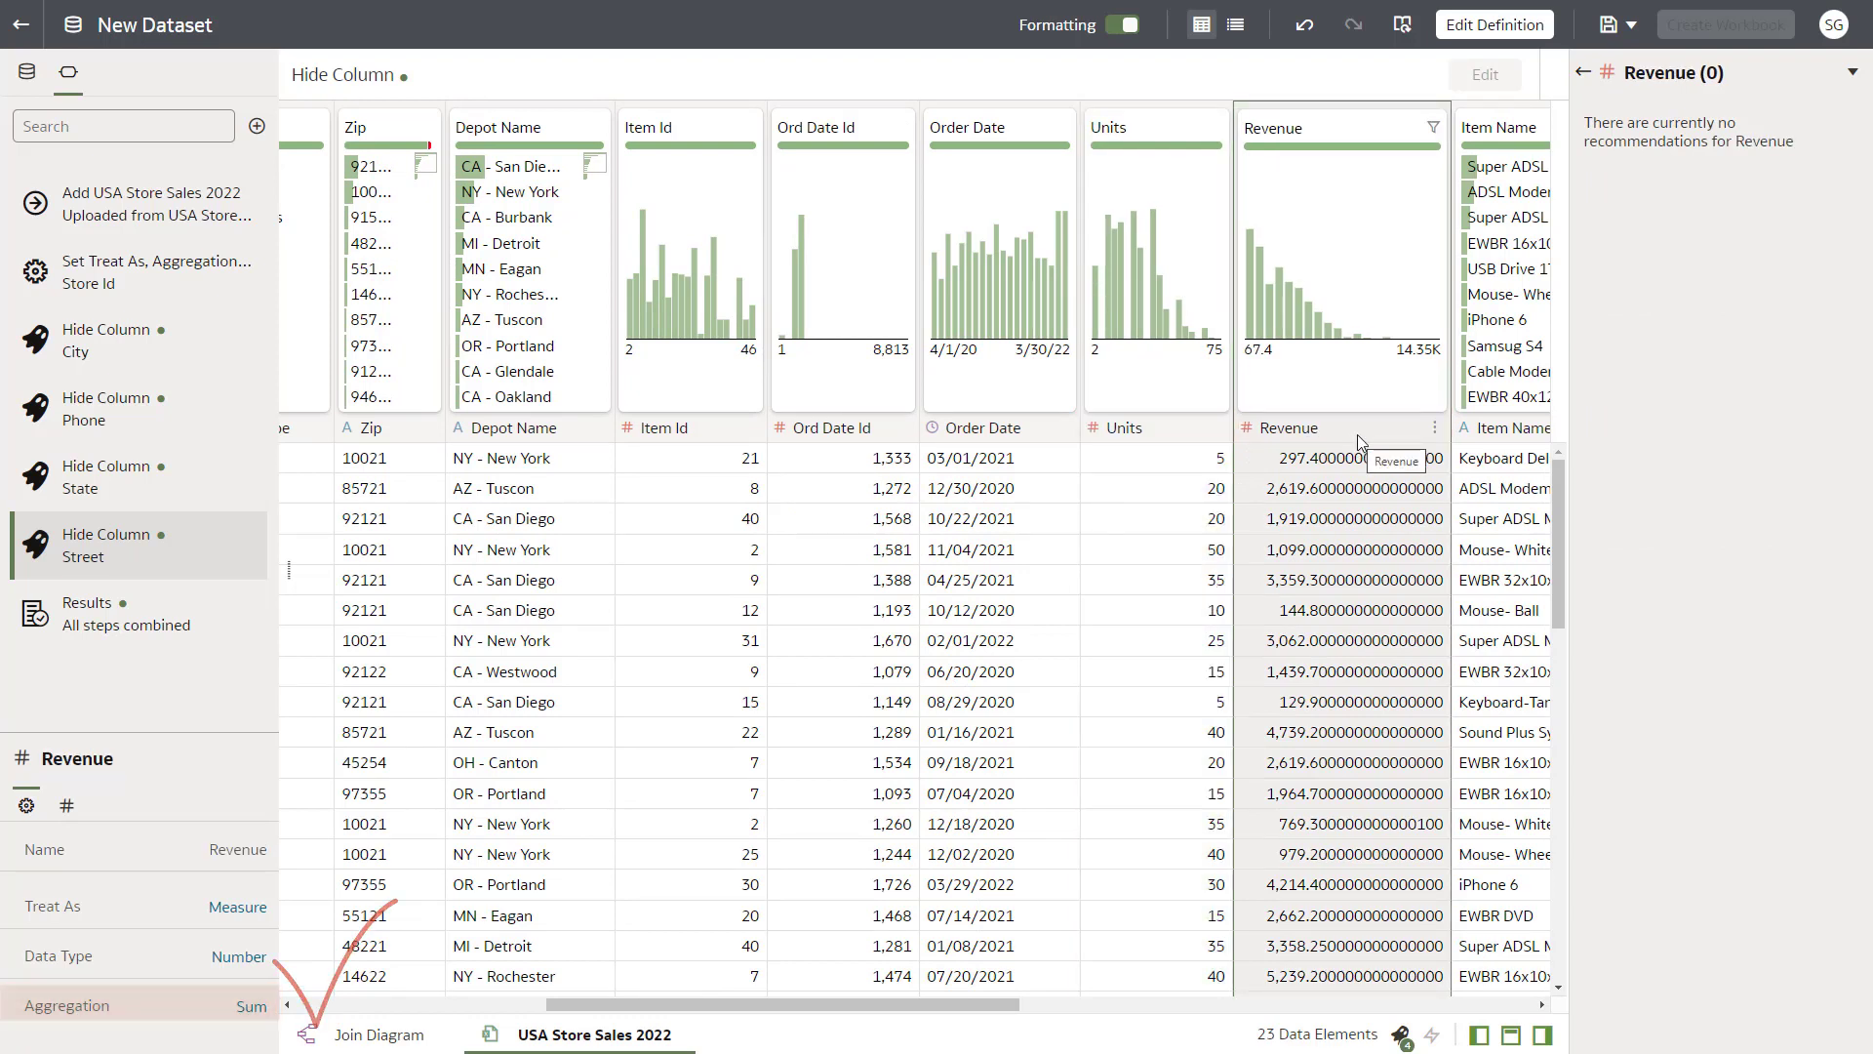
{"action": "left_click", "coordinate": [1361, 439]}
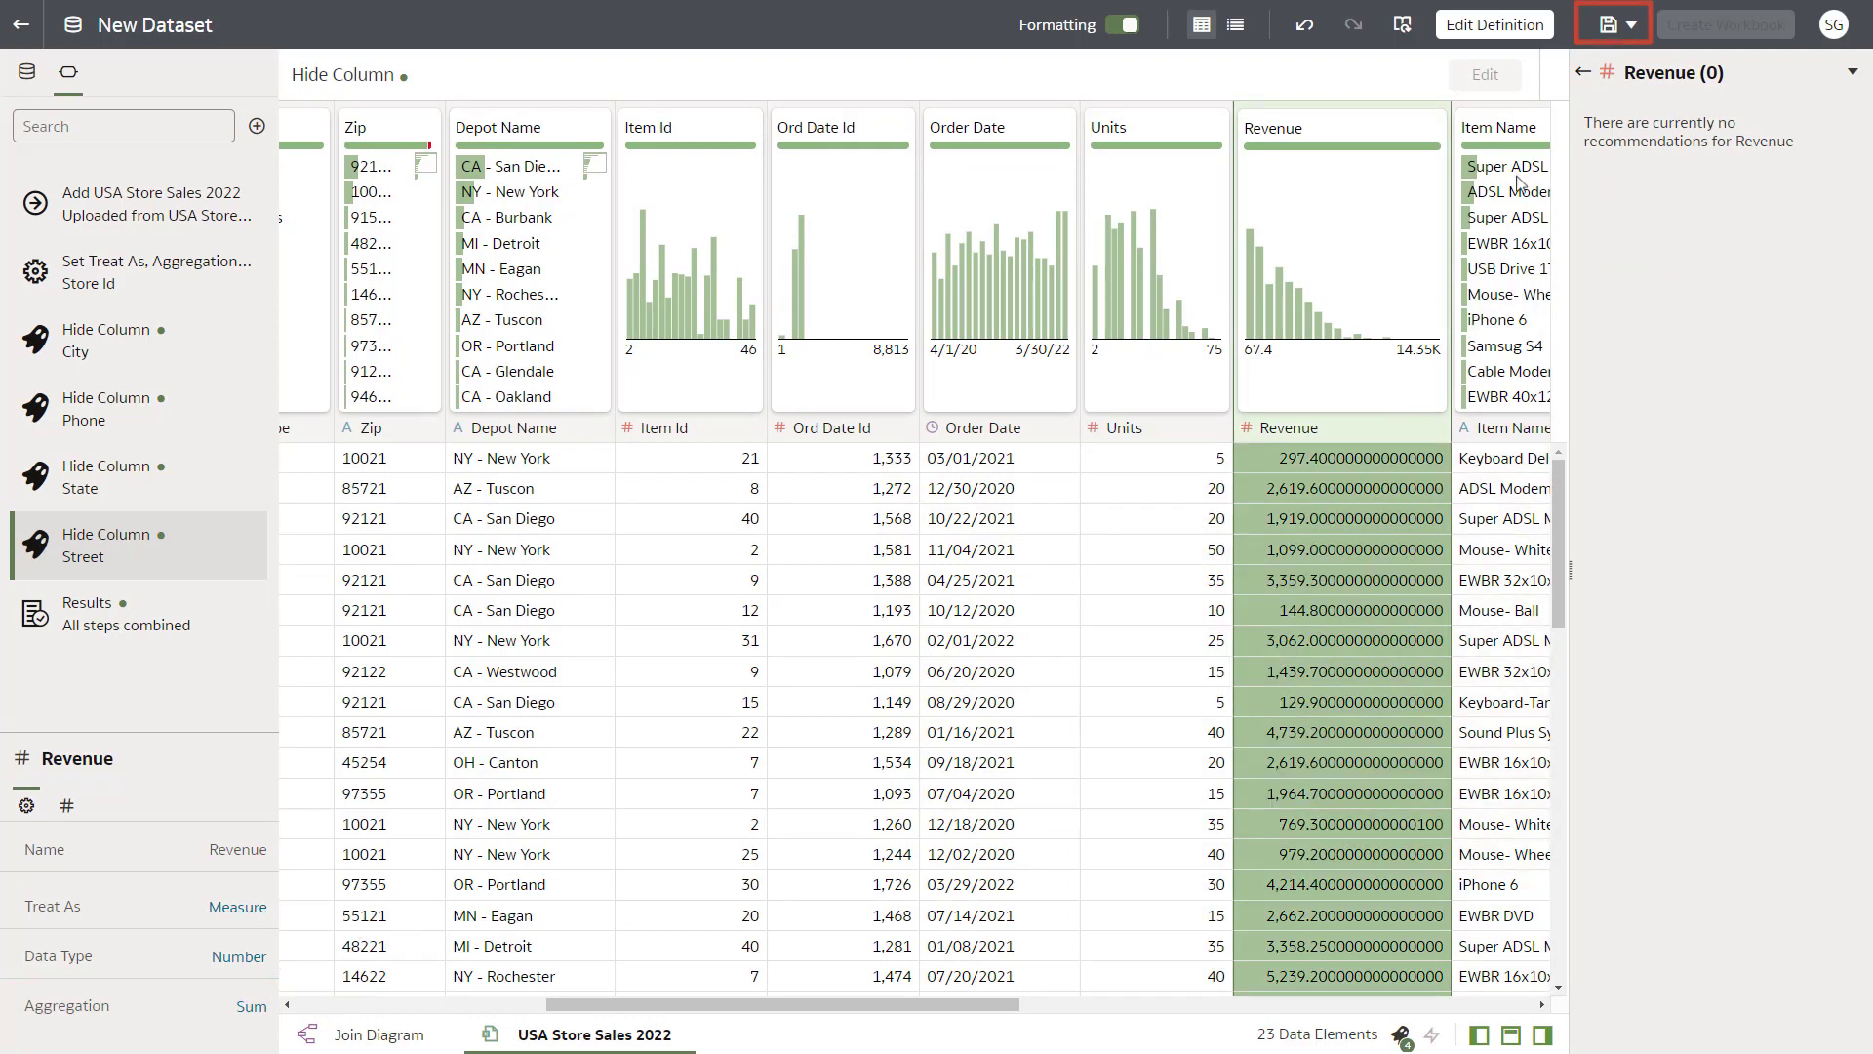
- Save the prepared data as the 'USA Store Sales' dataset and create a workbook from it
{"action": "left_click", "coordinate": [1610, 26]}
{"action": "type", "text": "USA S"}
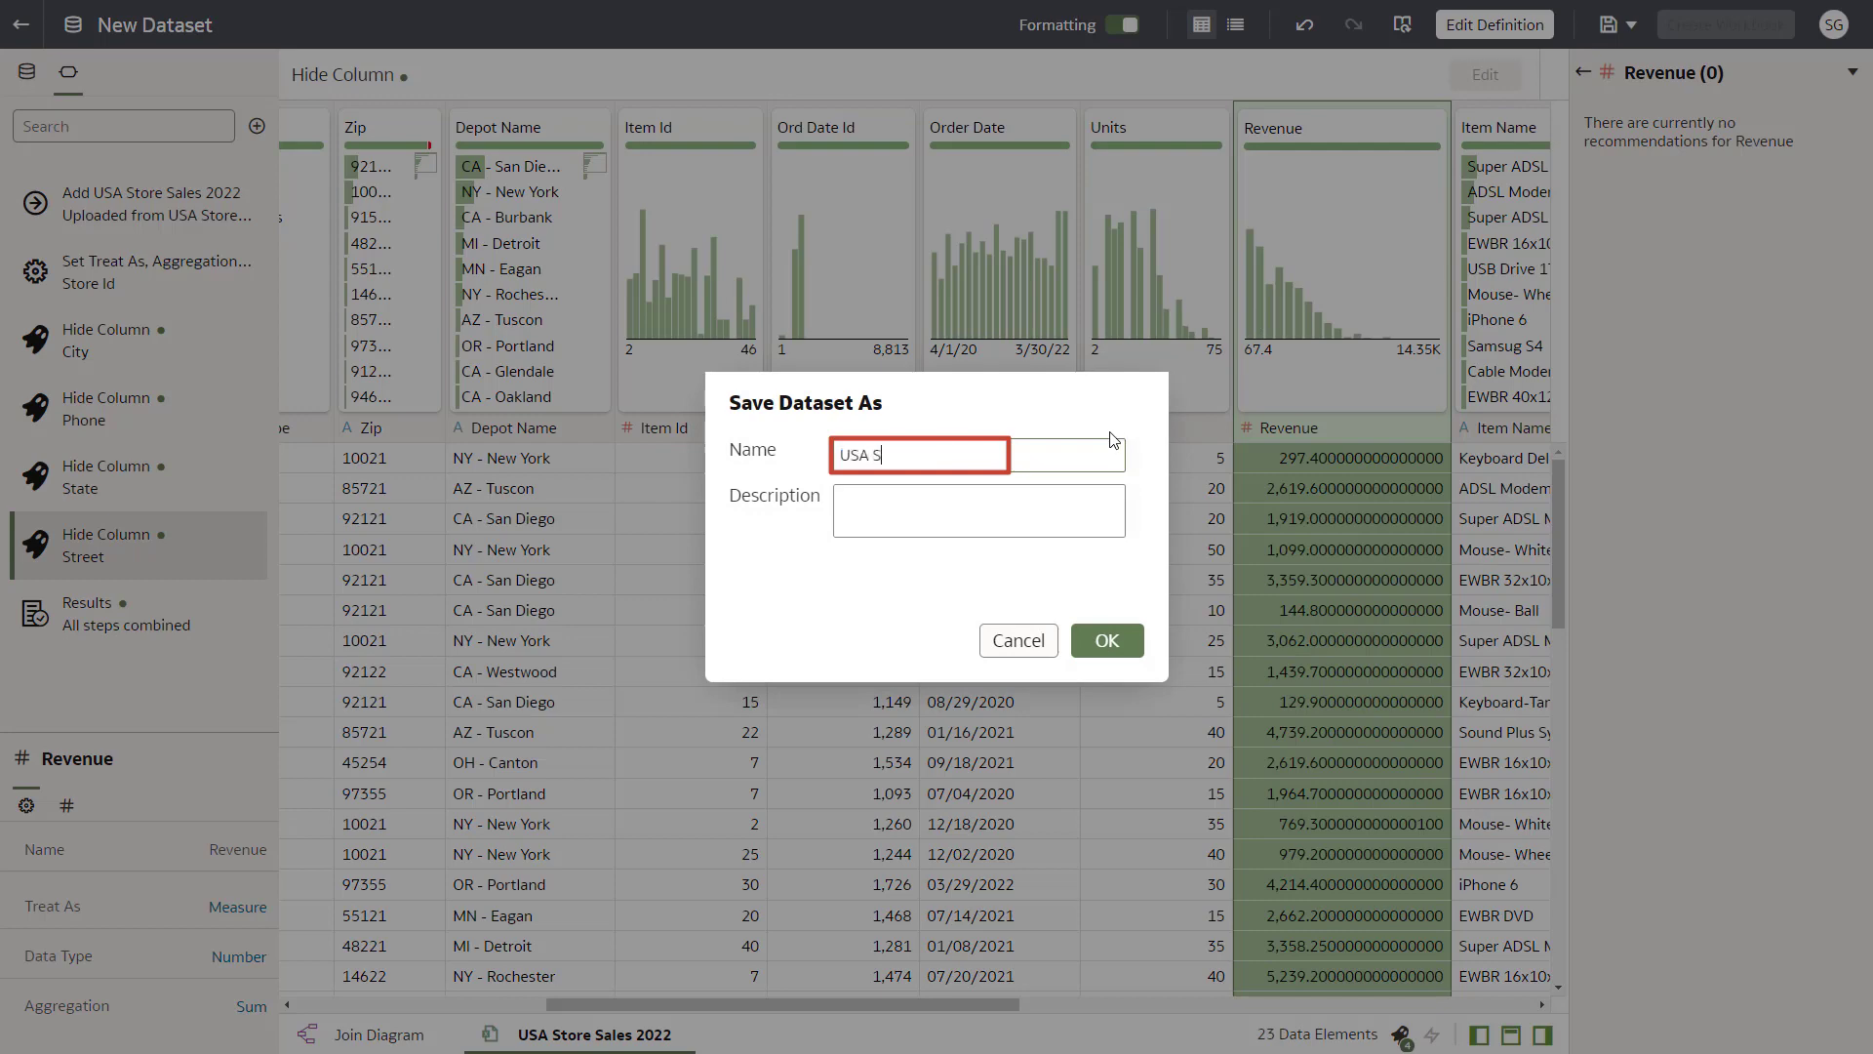
{"action": "type", "text": "tore Sales"}
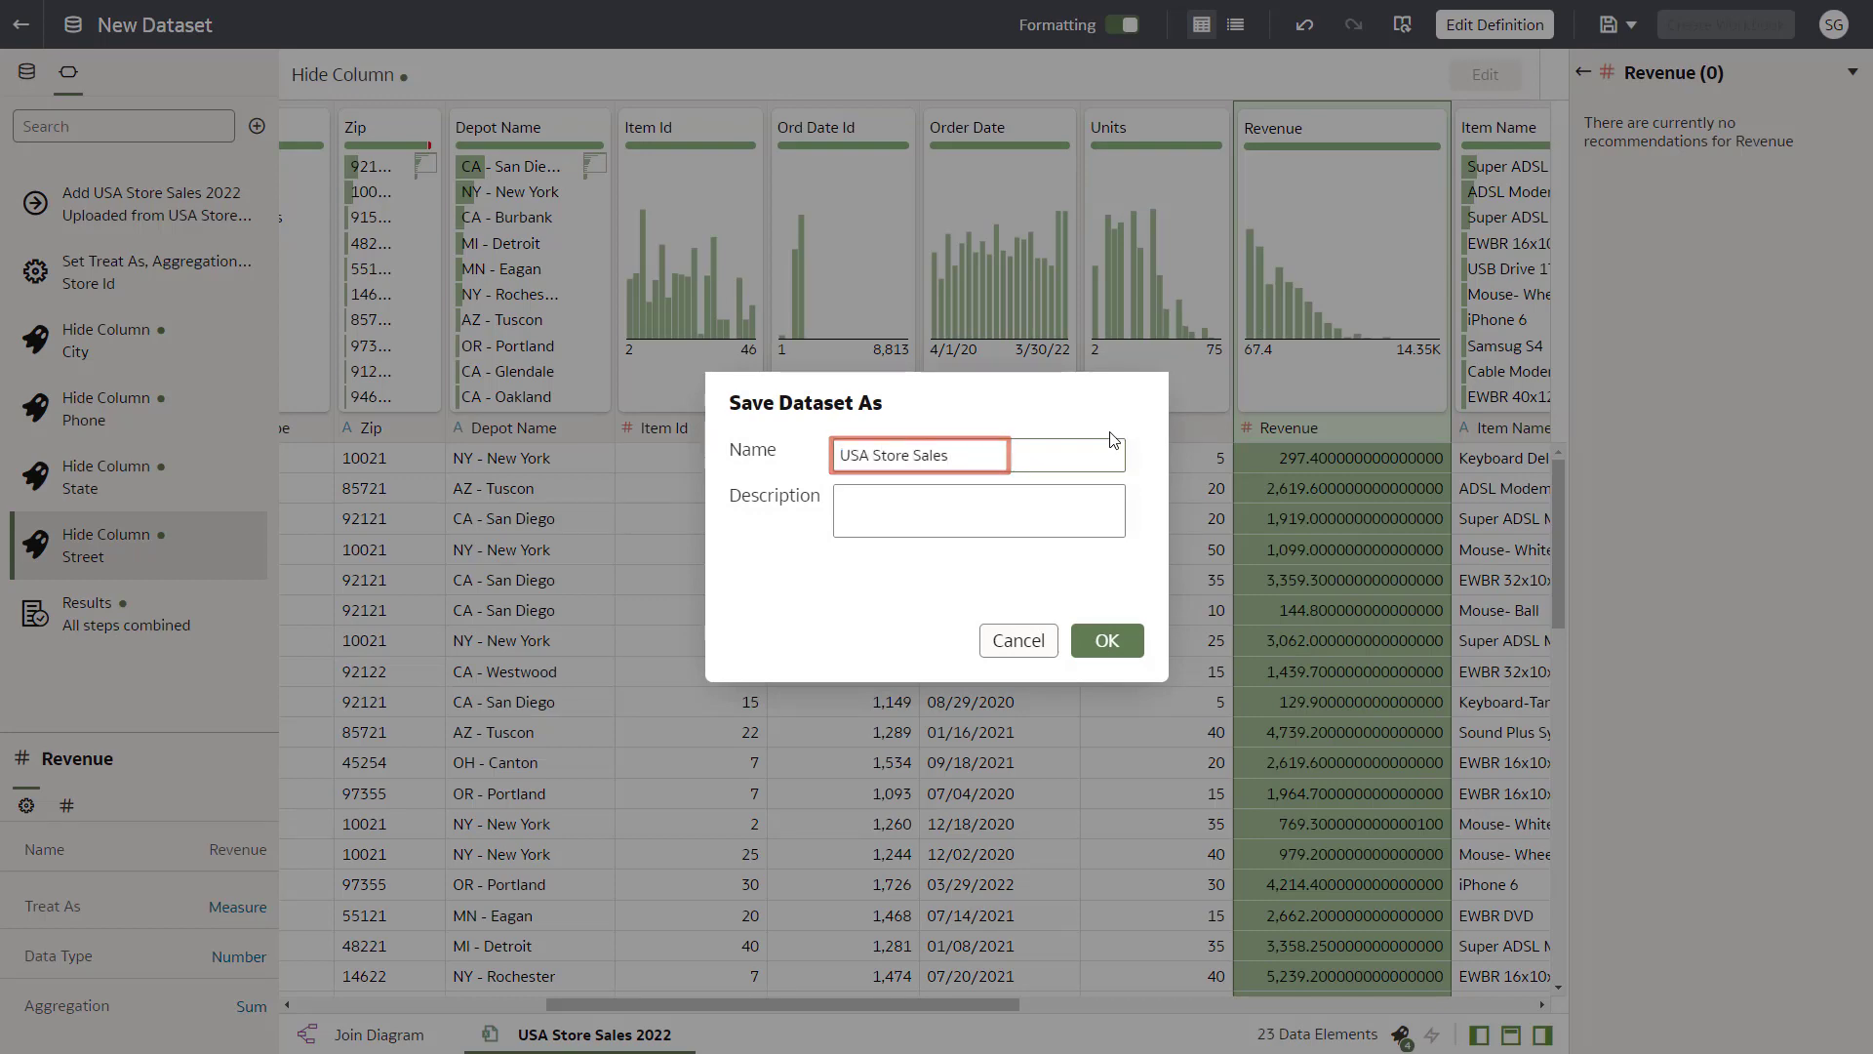
{"action": "left_click", "coordinate": [1108, 642]}
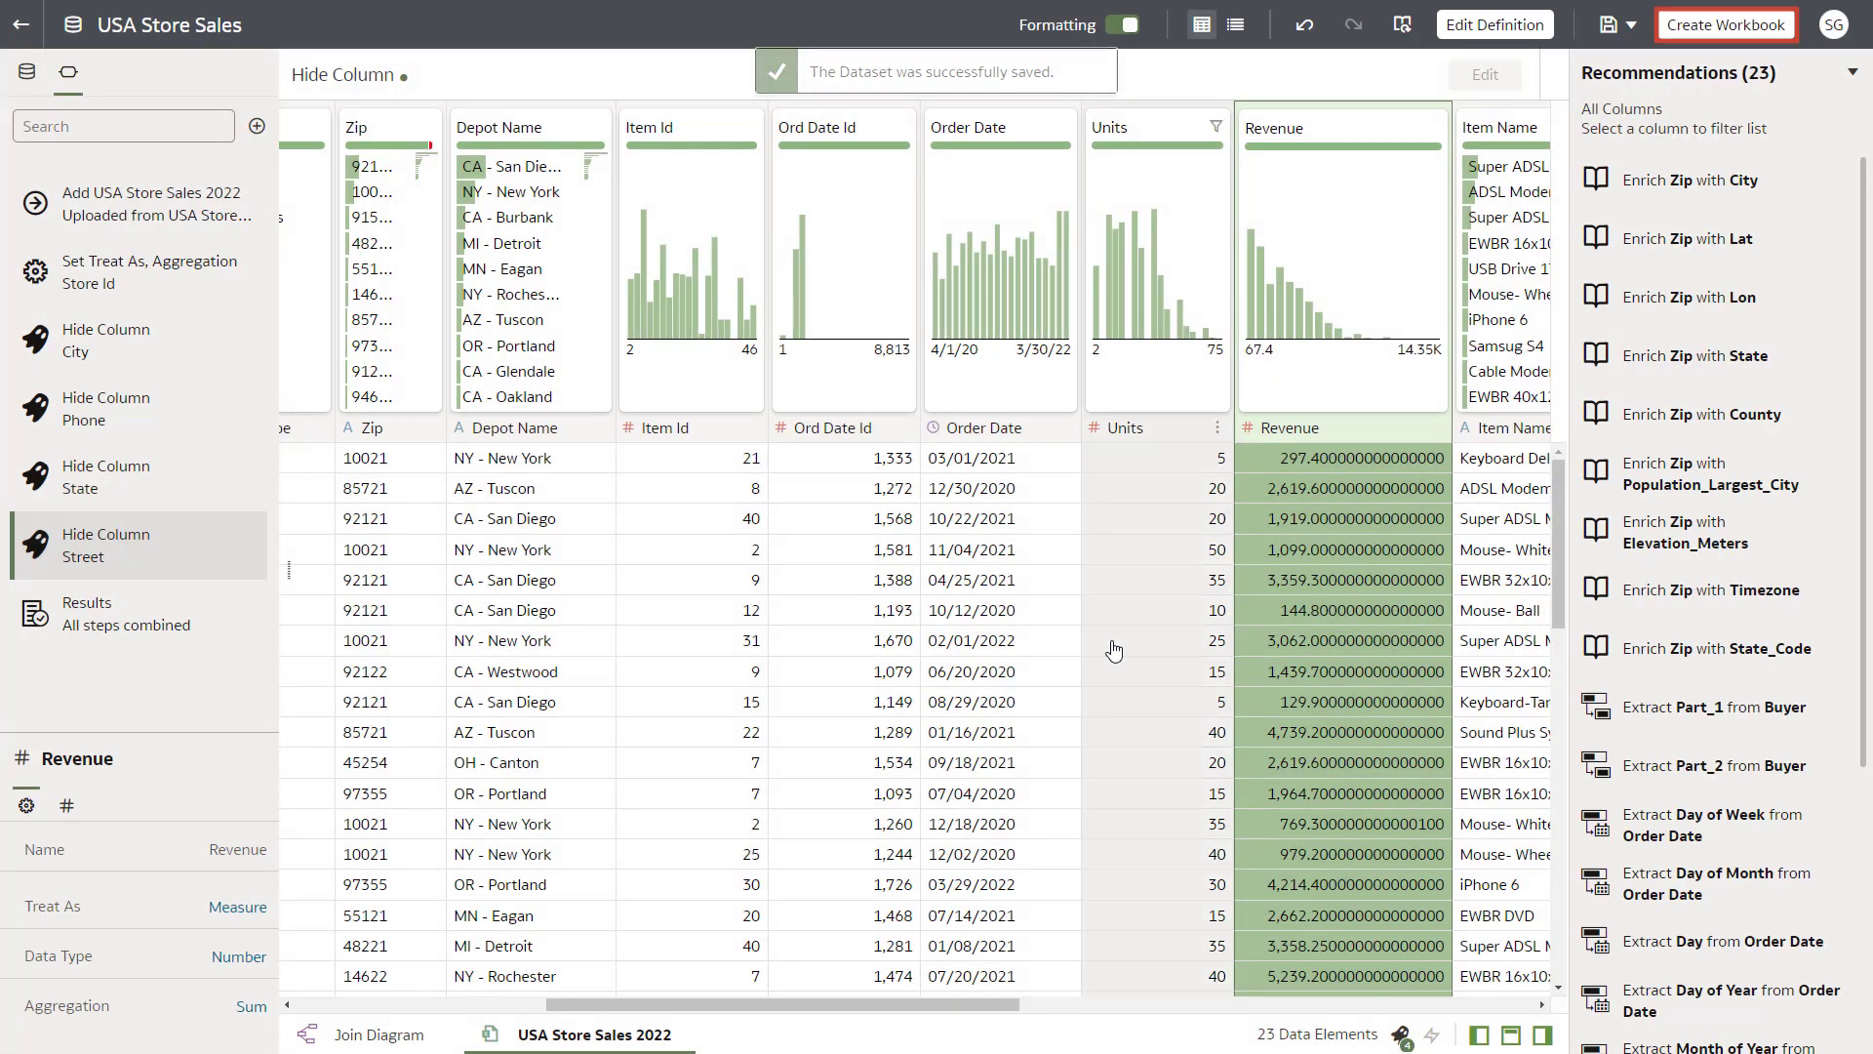
{"action": "left_click", "coordinate": [1680, 30]}
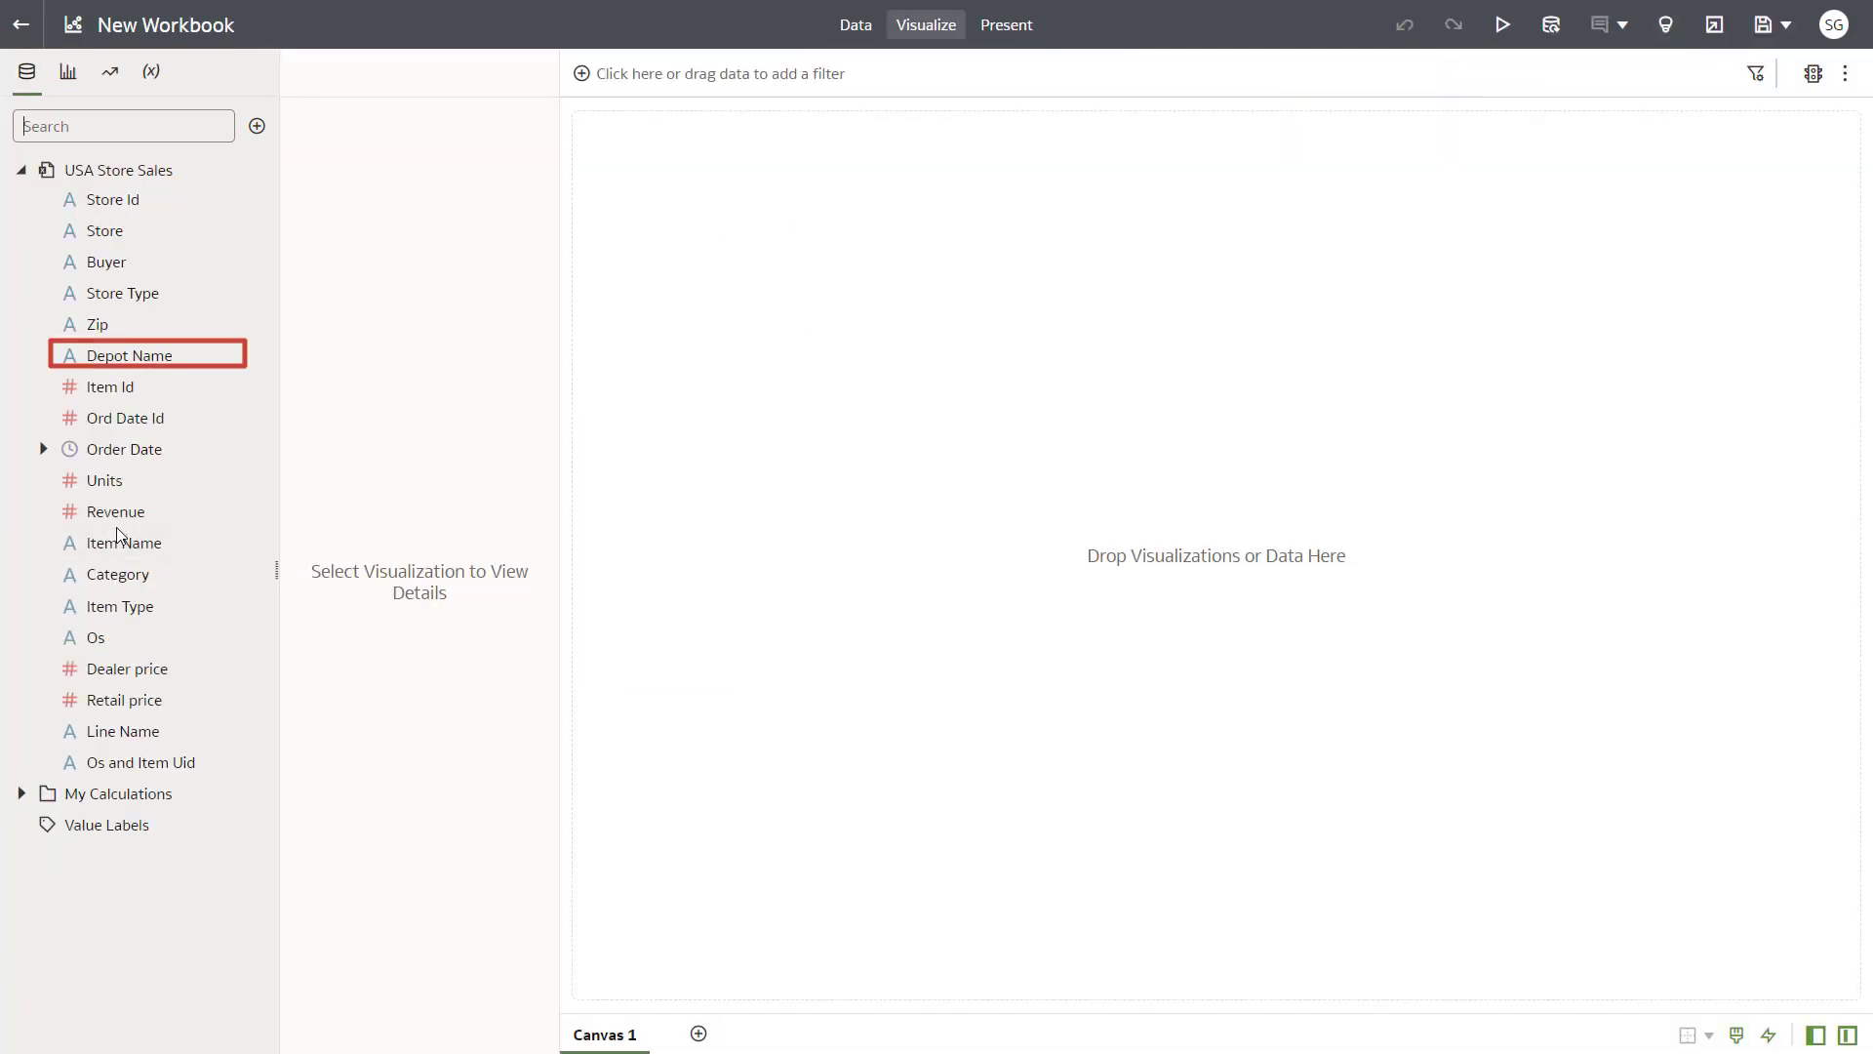
- Chart Depot Name, Revenue and Item Type as a Horizontal Stacked bar chart
{"action": "left_click", "coordinate": [132, 365], "text": "ctrl"}
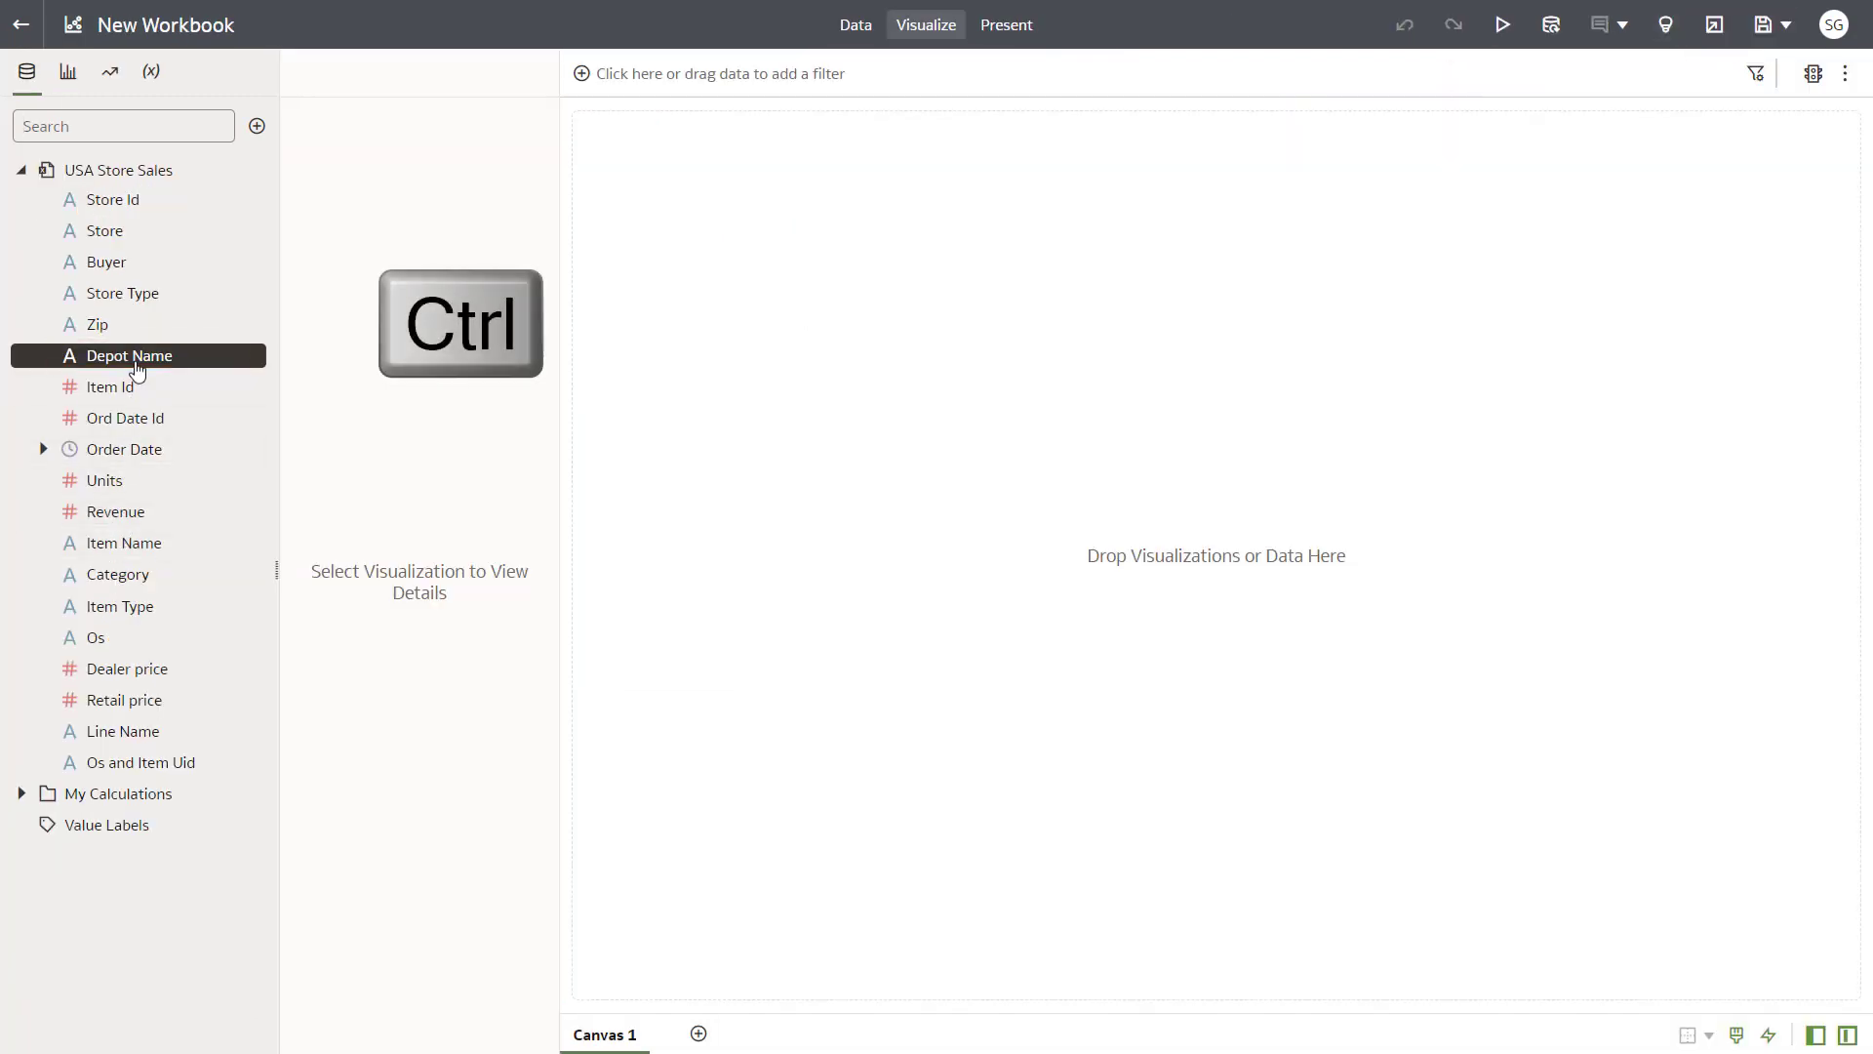
{"action": "left_click", "coordinate": [115, 511], "text": "ctrl"}
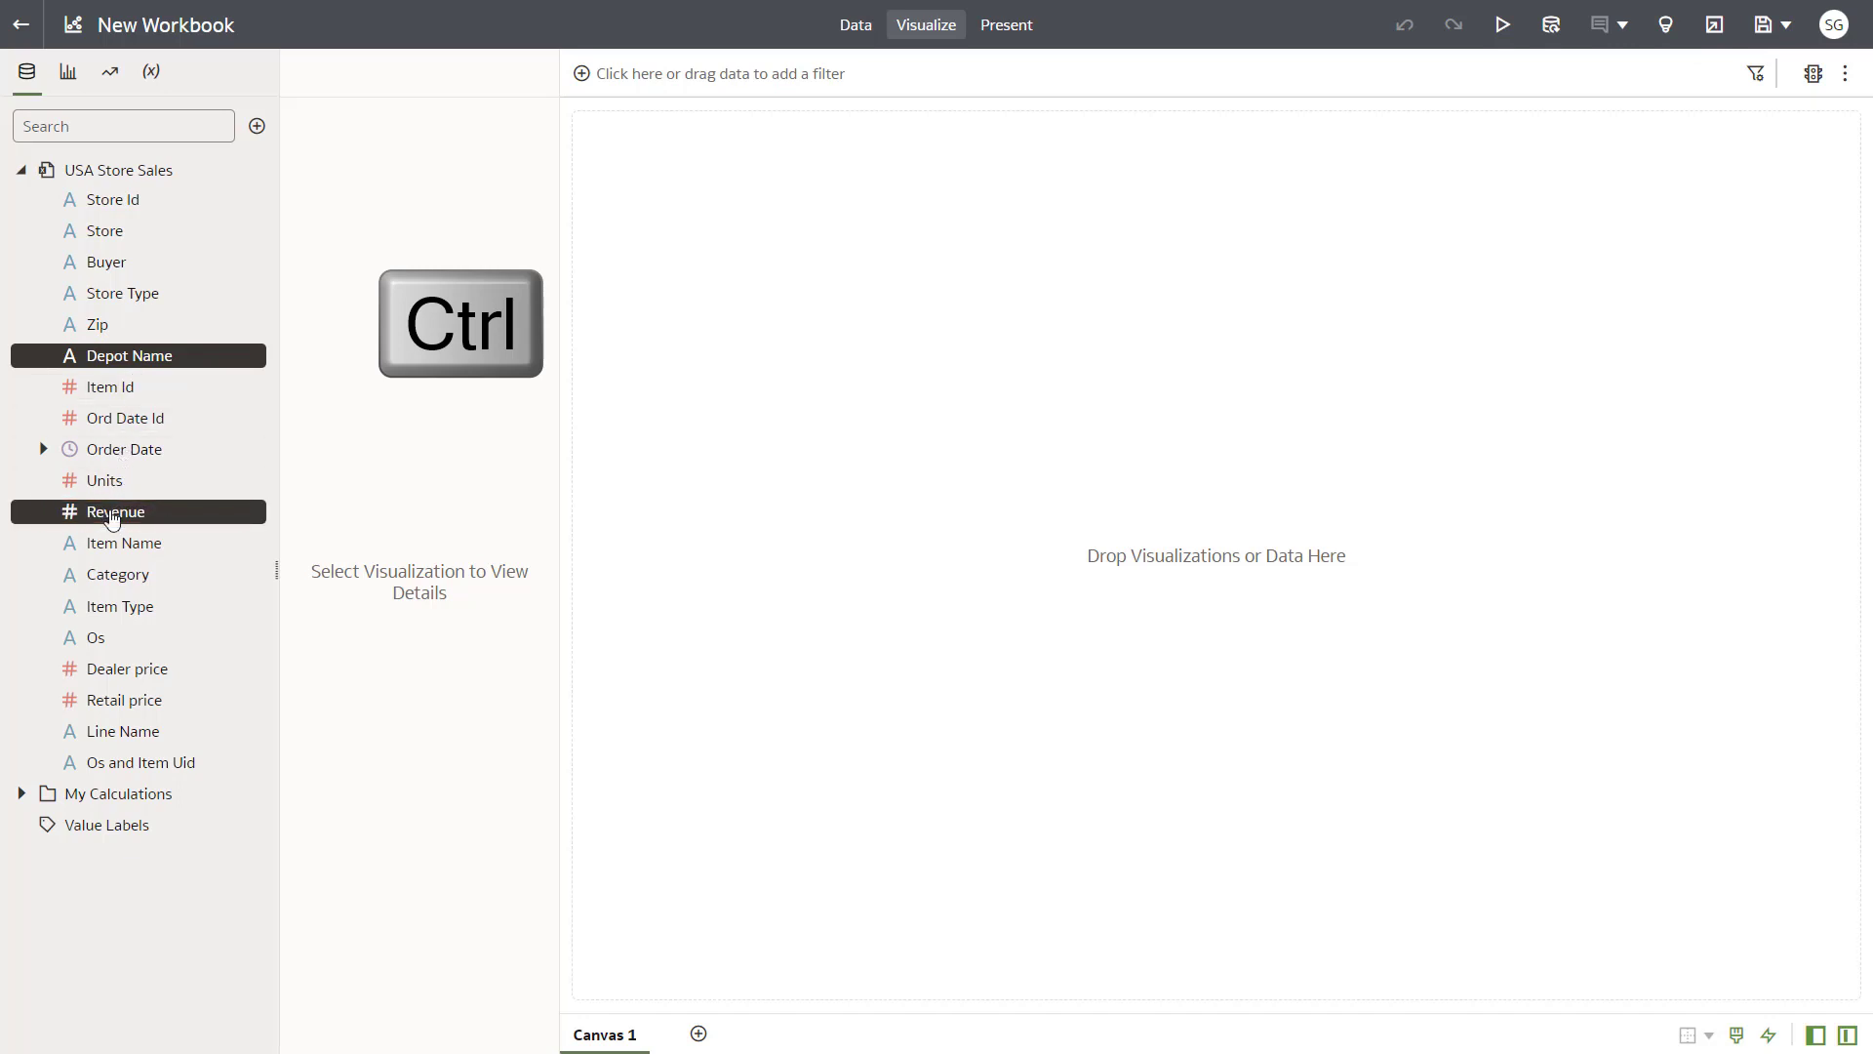
{"action": "left_click", "coordinate": [115, 606], "text": "ctrl"}
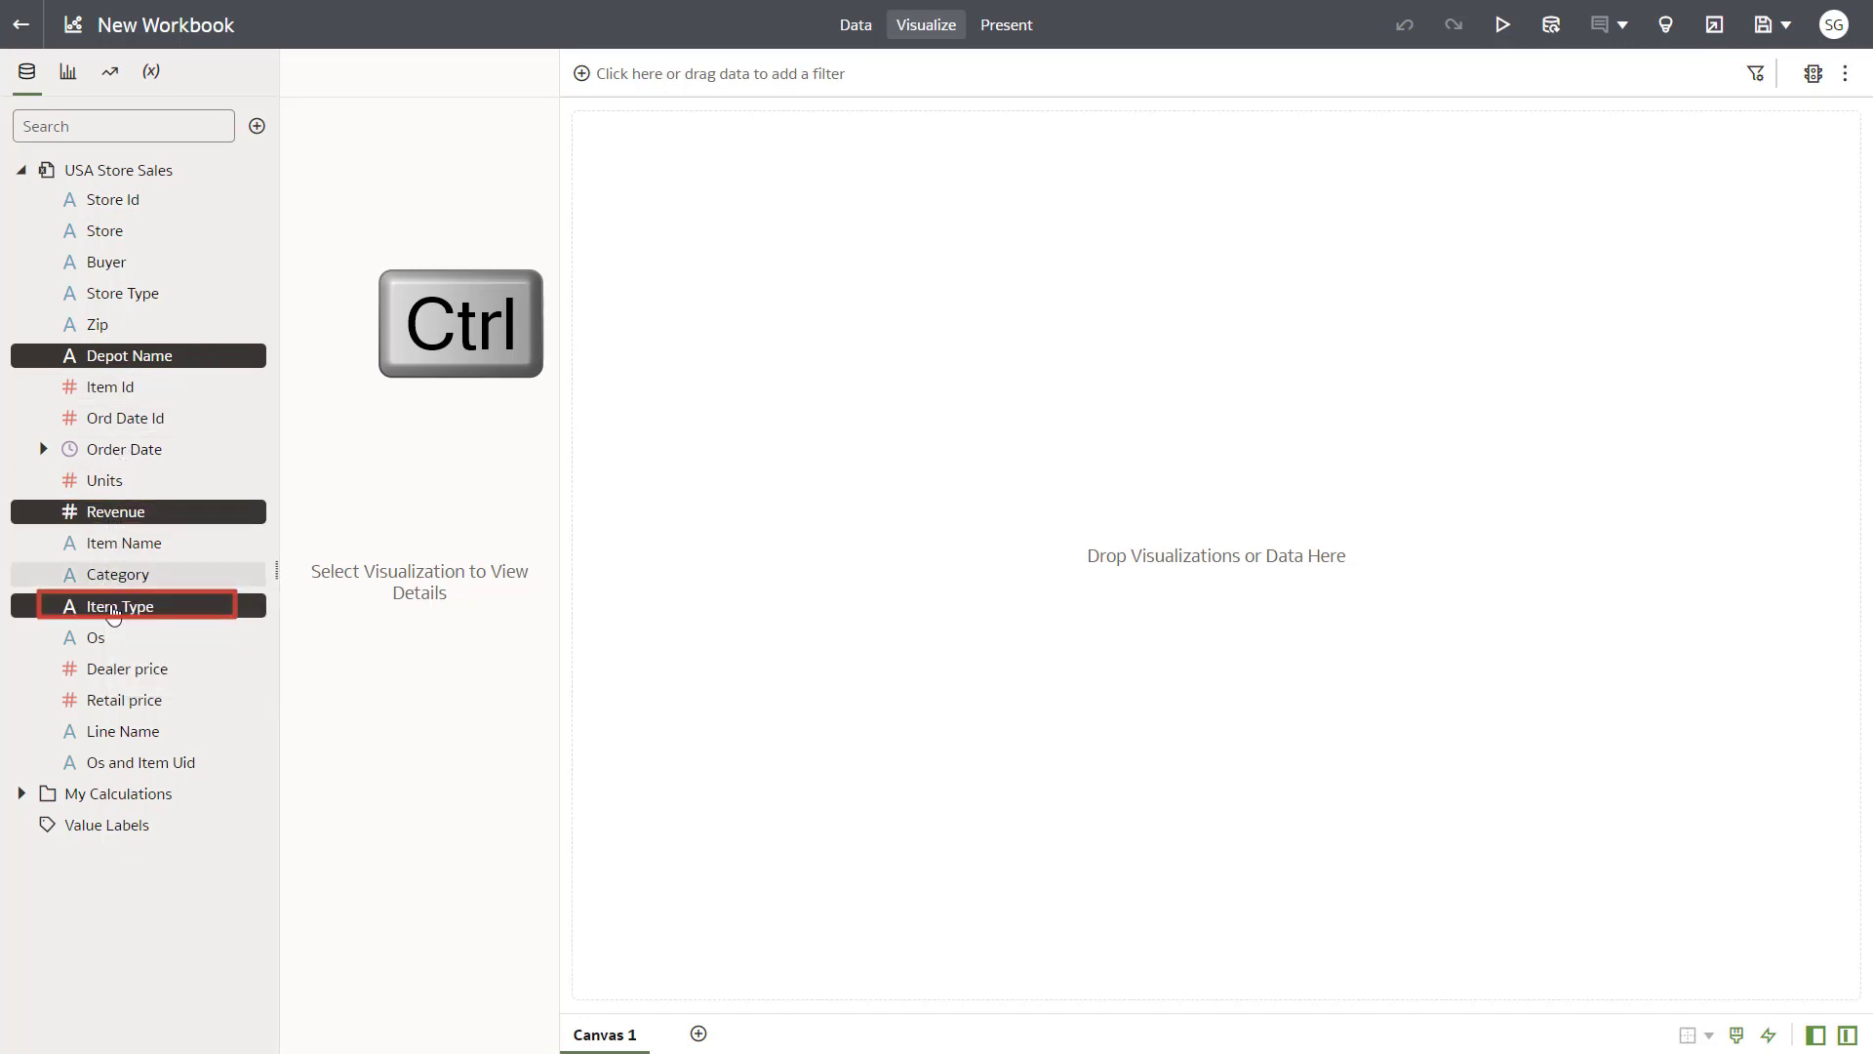
{"action": "right_click", "coordinate": [146, 519]}
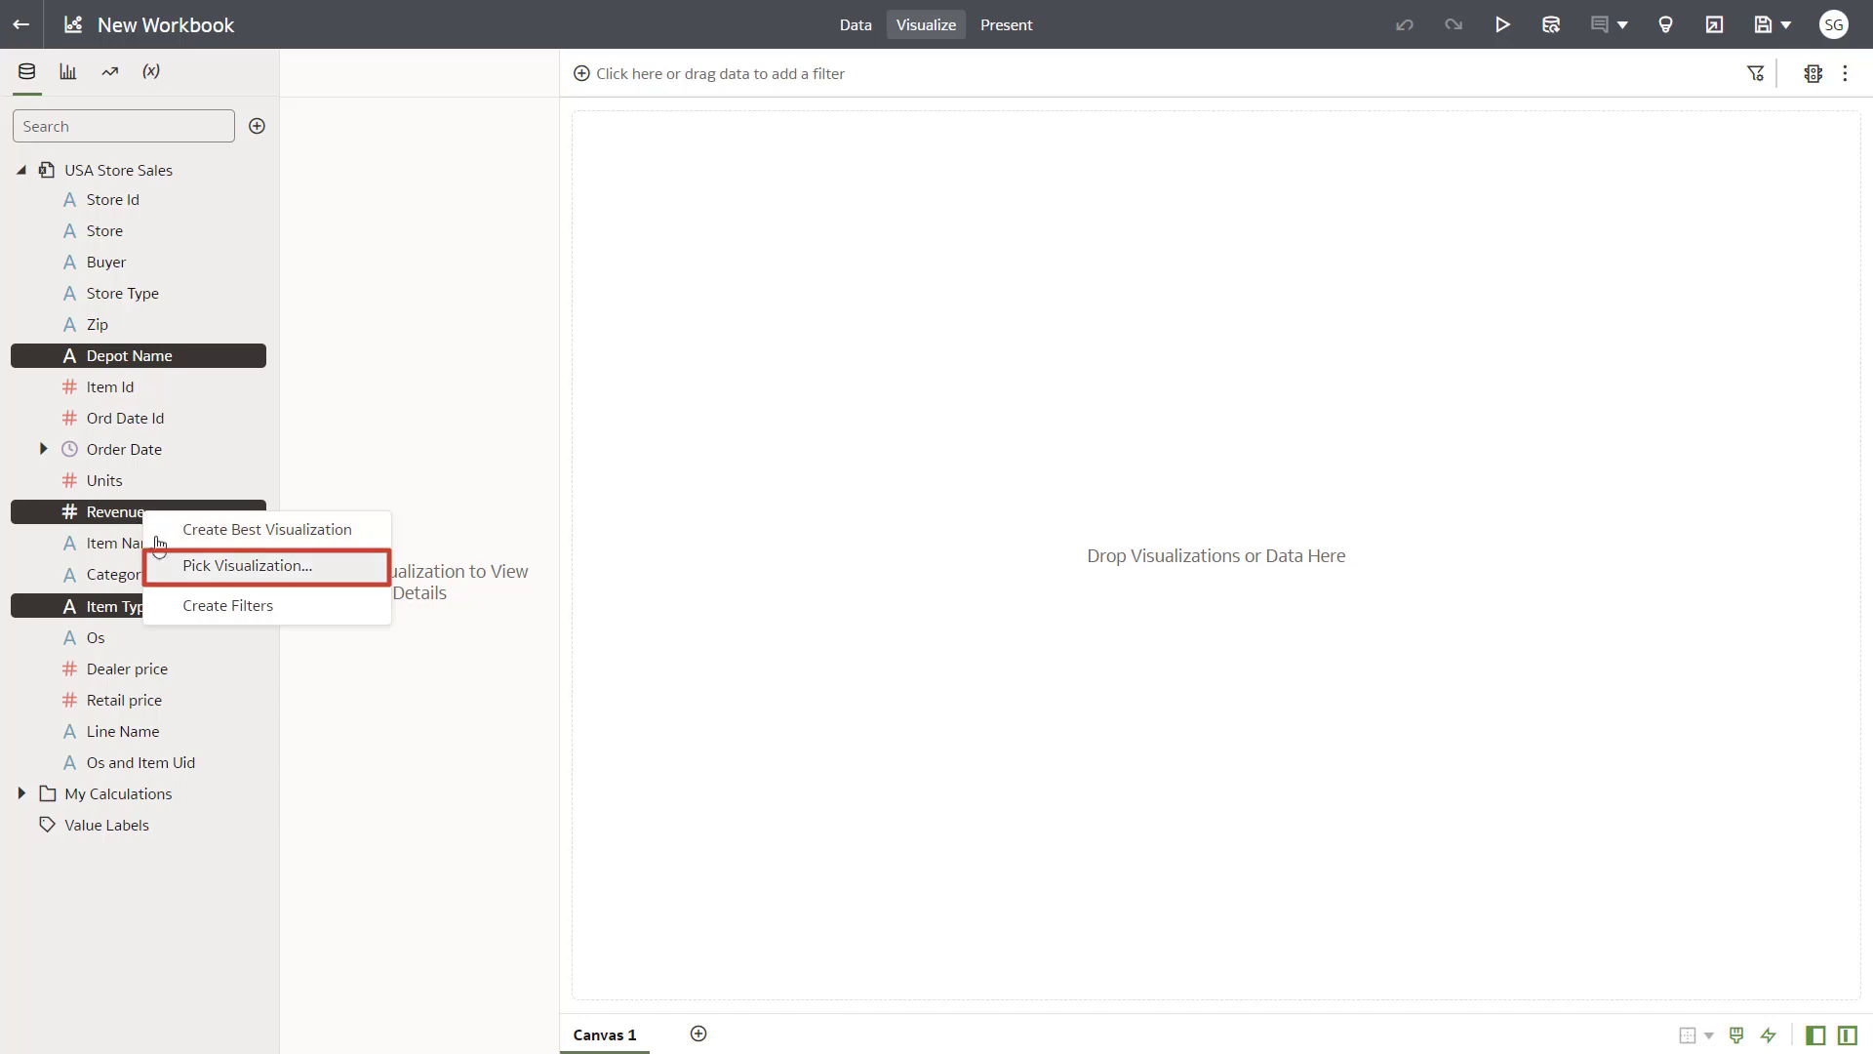
{"action": "left_click", "coordinate": [170, 567]}
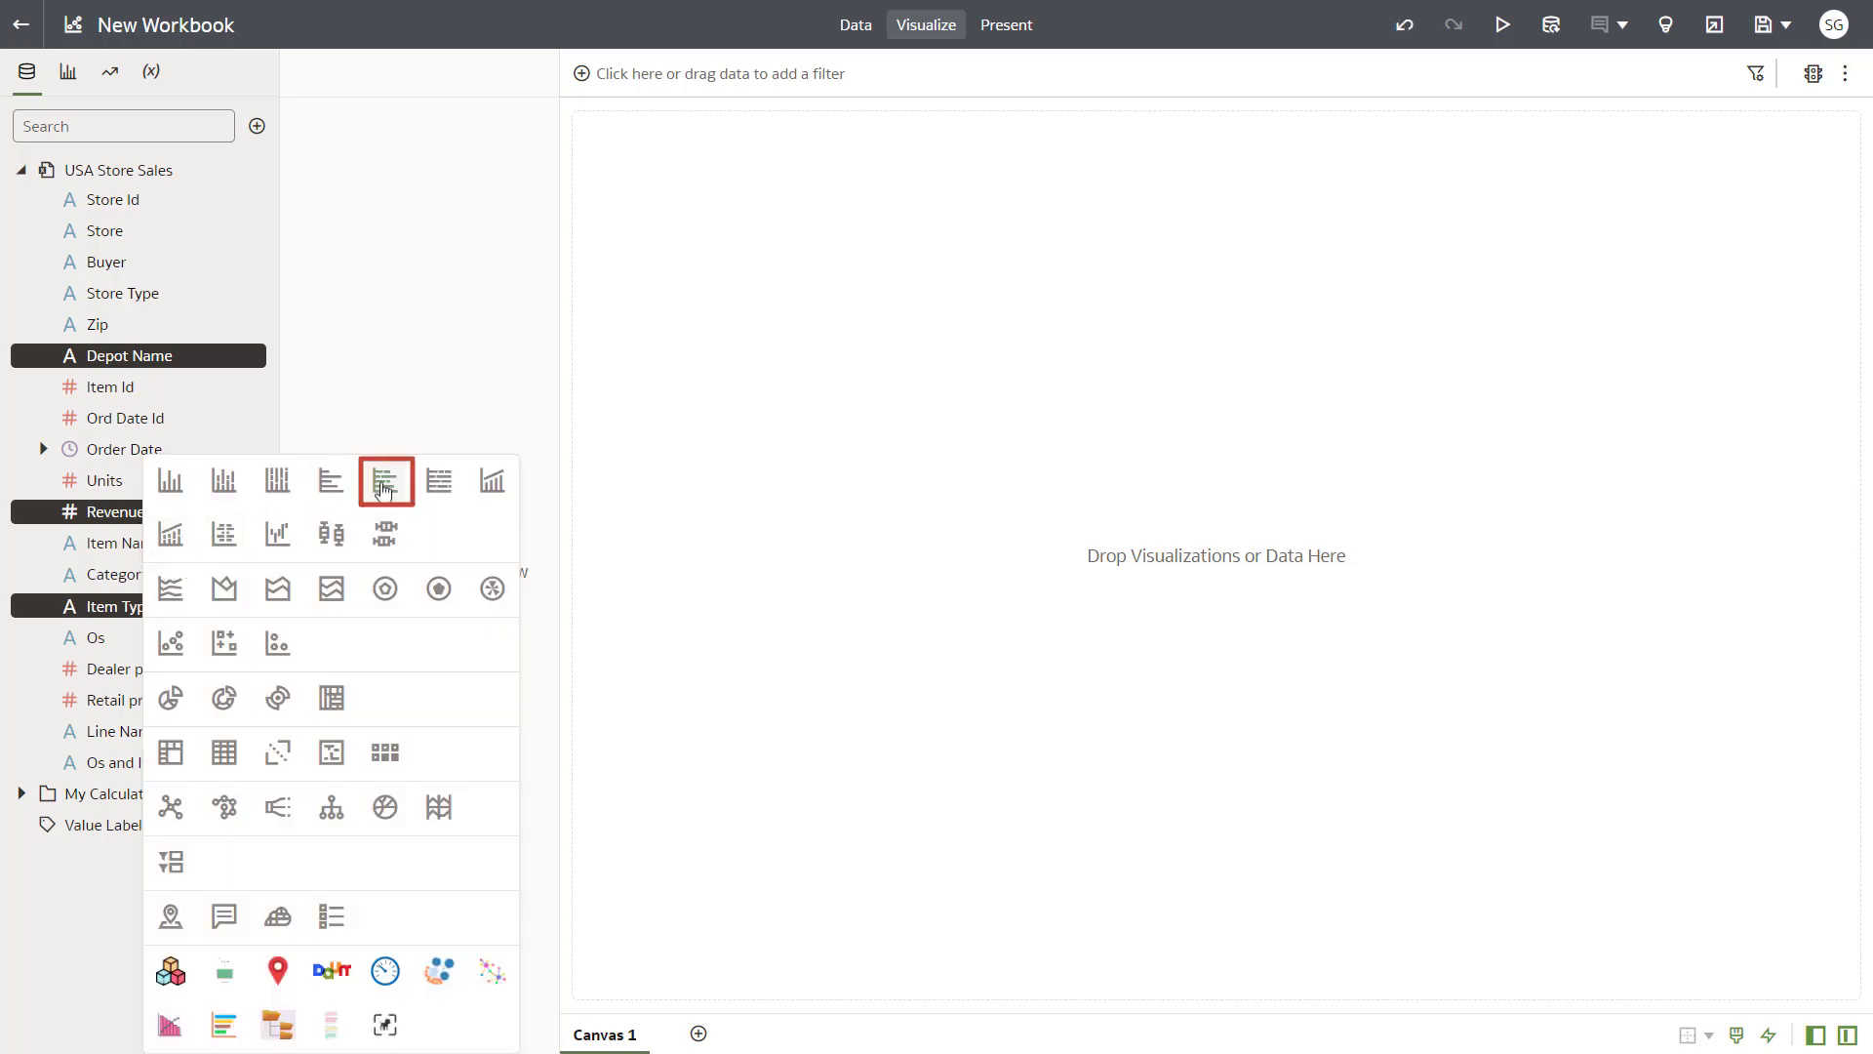
{"action": "left_click", "coordinate": [383, 488]}
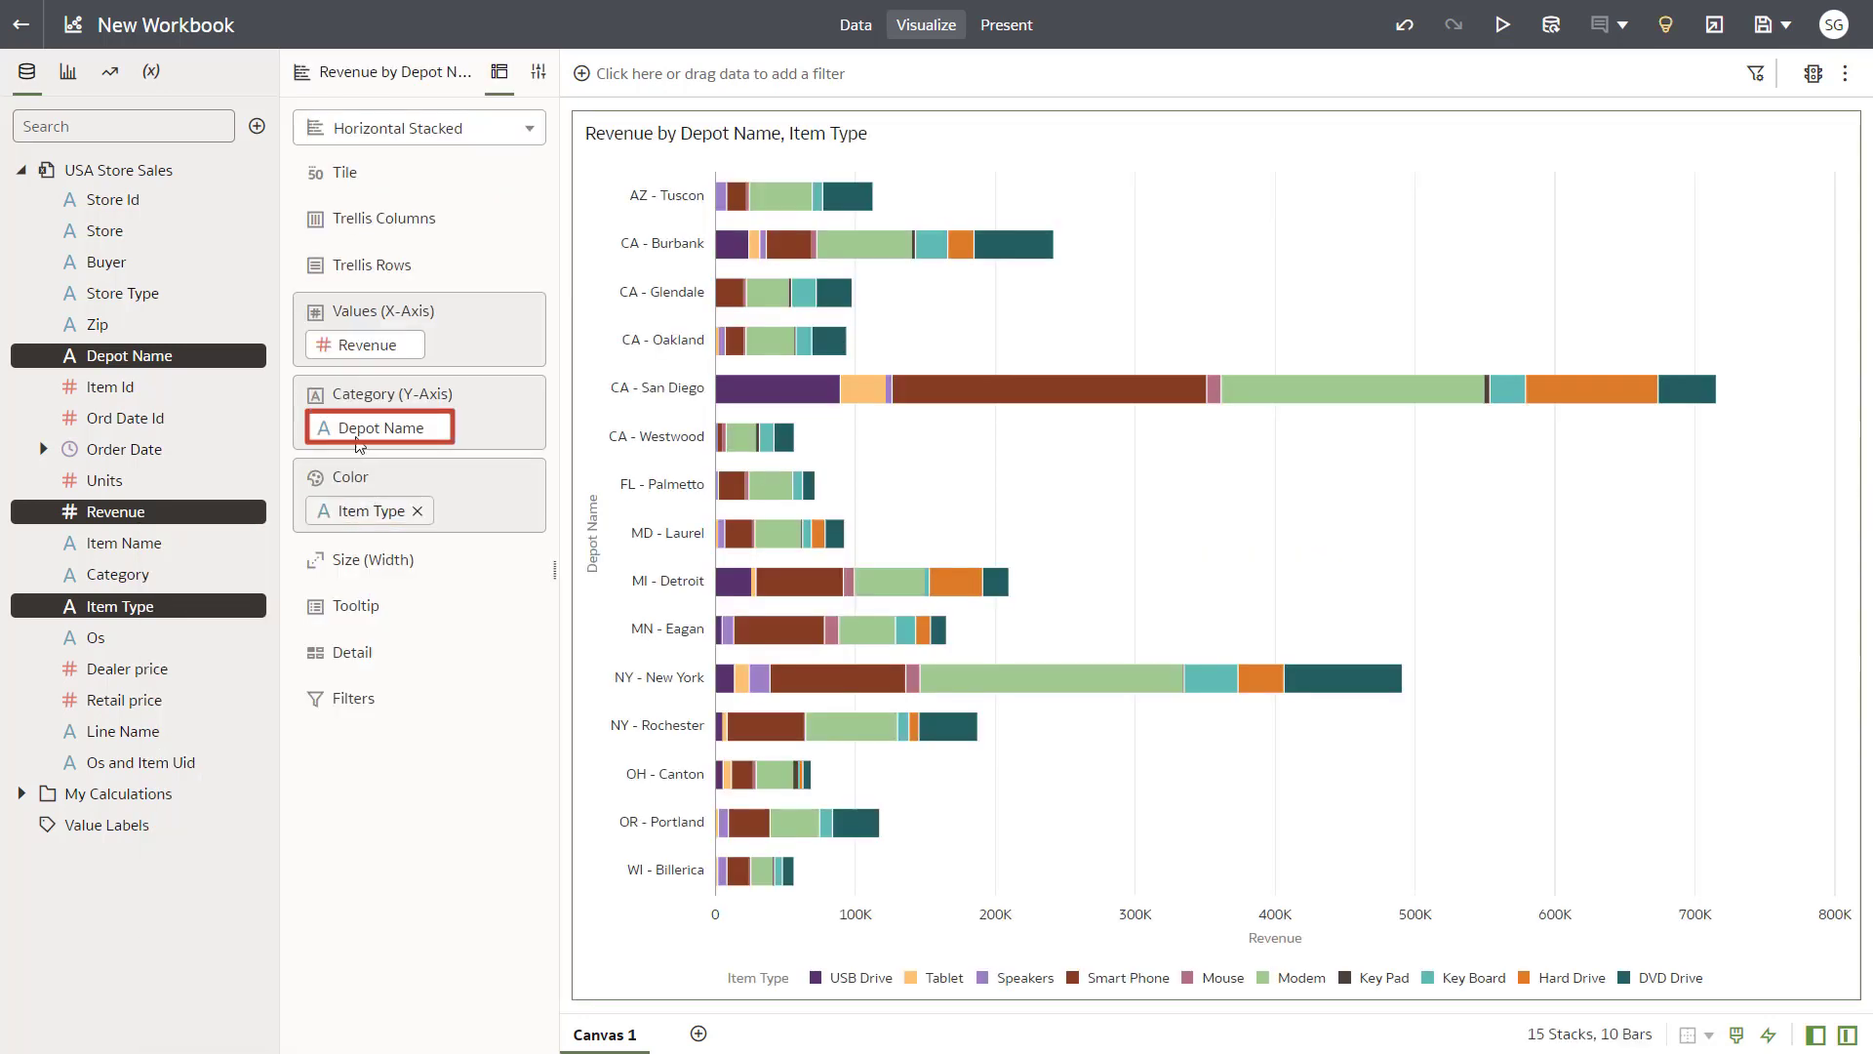
- Put Item Type on the Category axis and sort bars by Revenue high to low. Select the top four bars
{"action": "left_click_drag", "start_coordinate": [371, 510], "coordinate": [360, 429]}
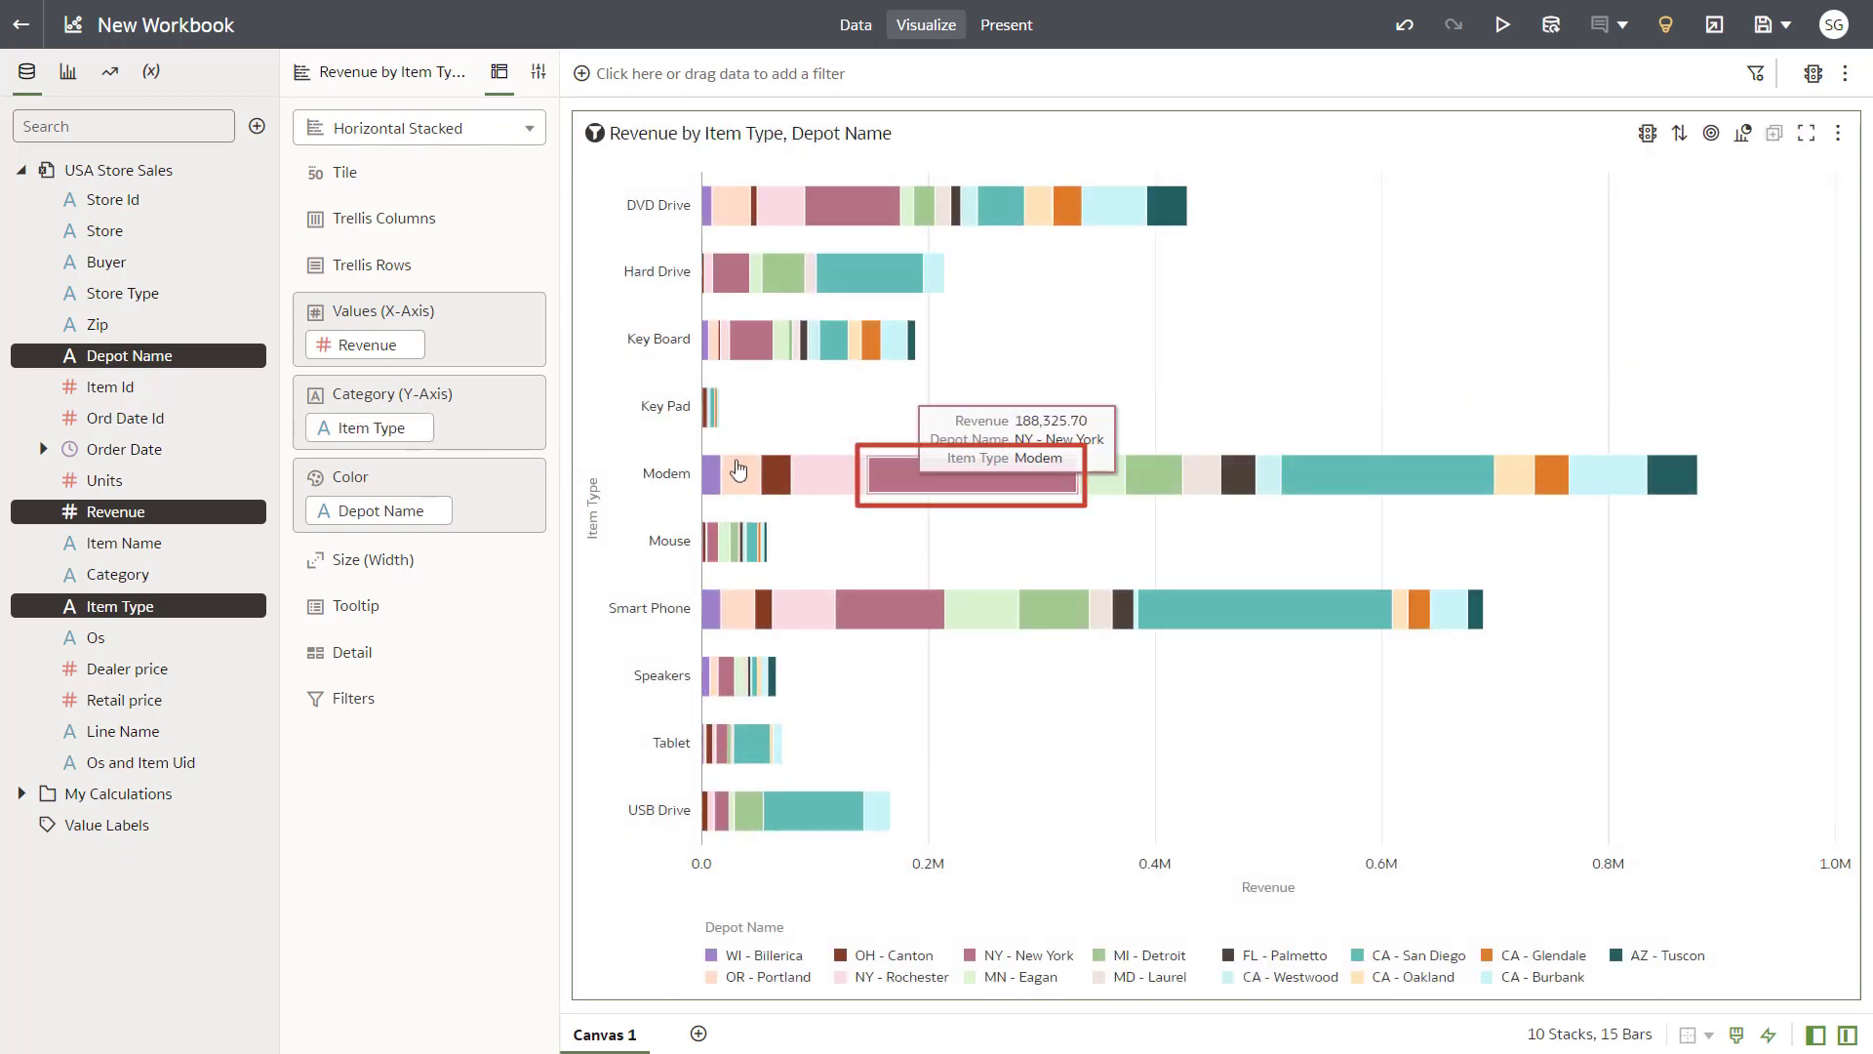
{"action": "left_click", "coordinate": [902, 476]}
{"action": "right_click", "coordinate": [917, 485]}
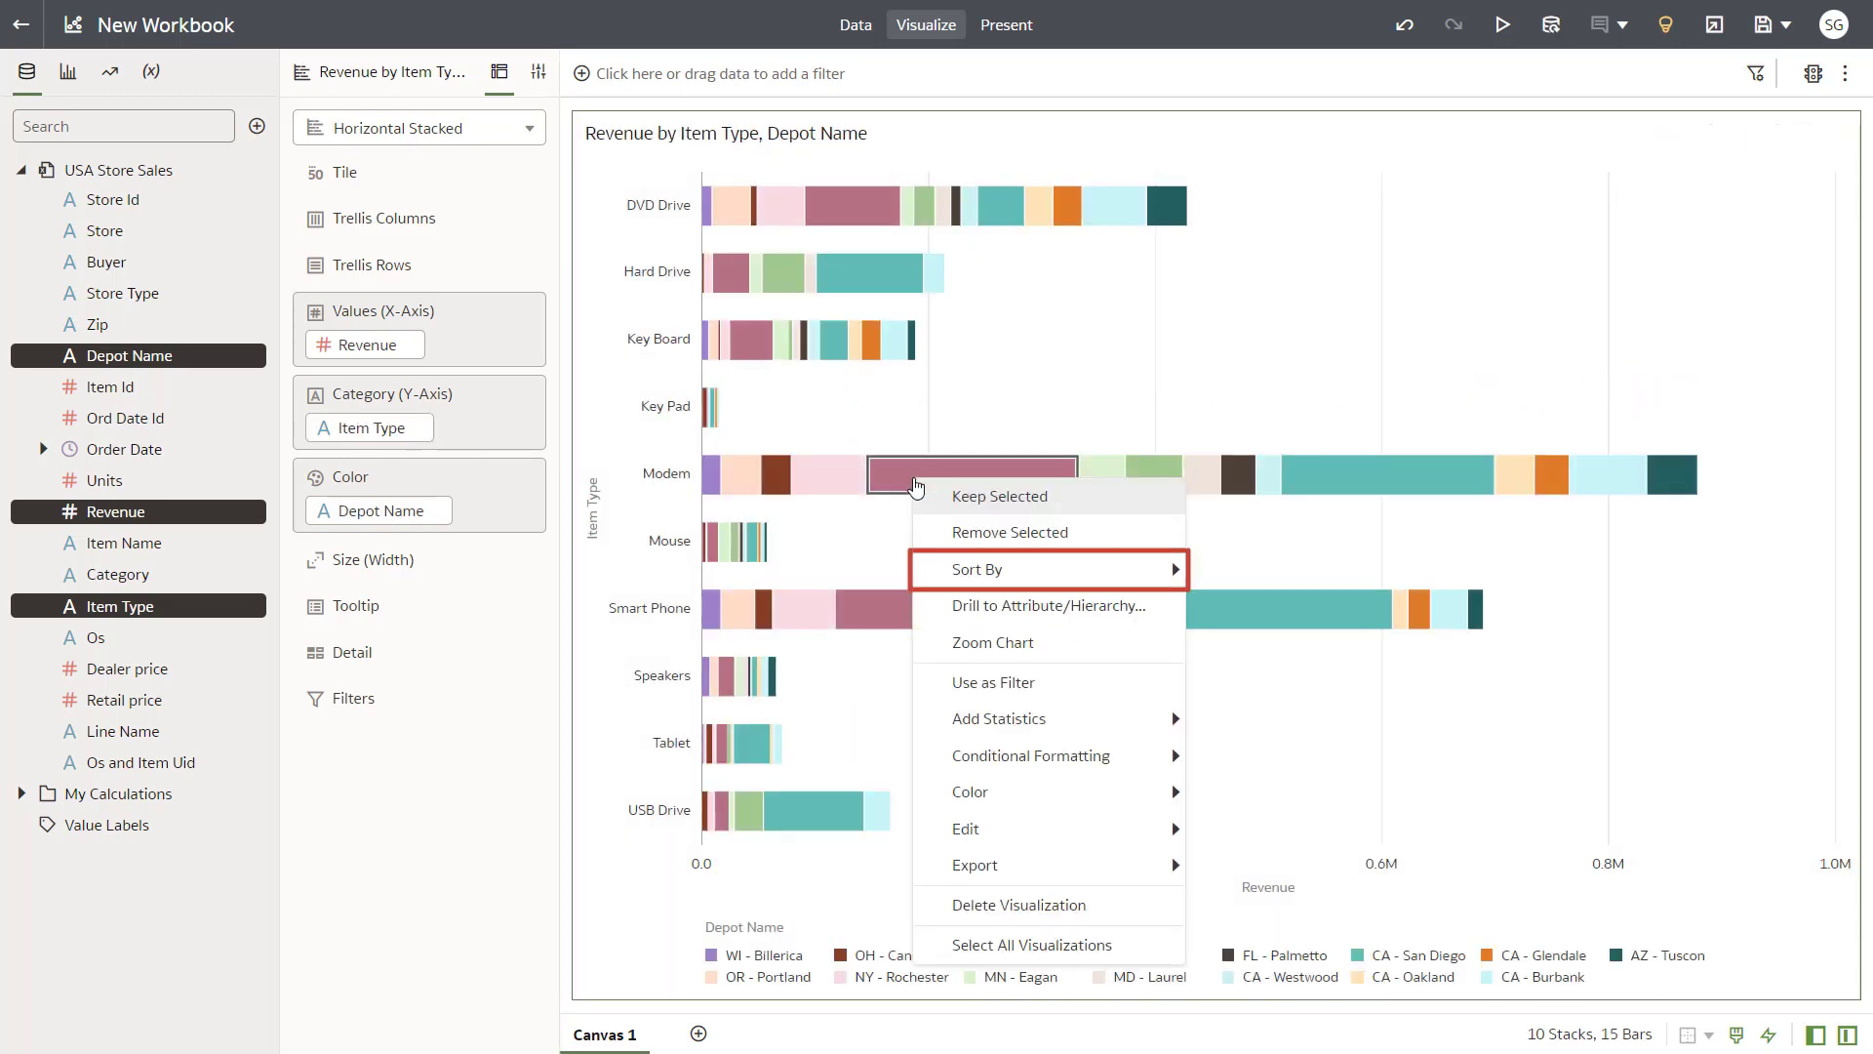
{"action": "mouse_move", "coordinate": [970, 569]}
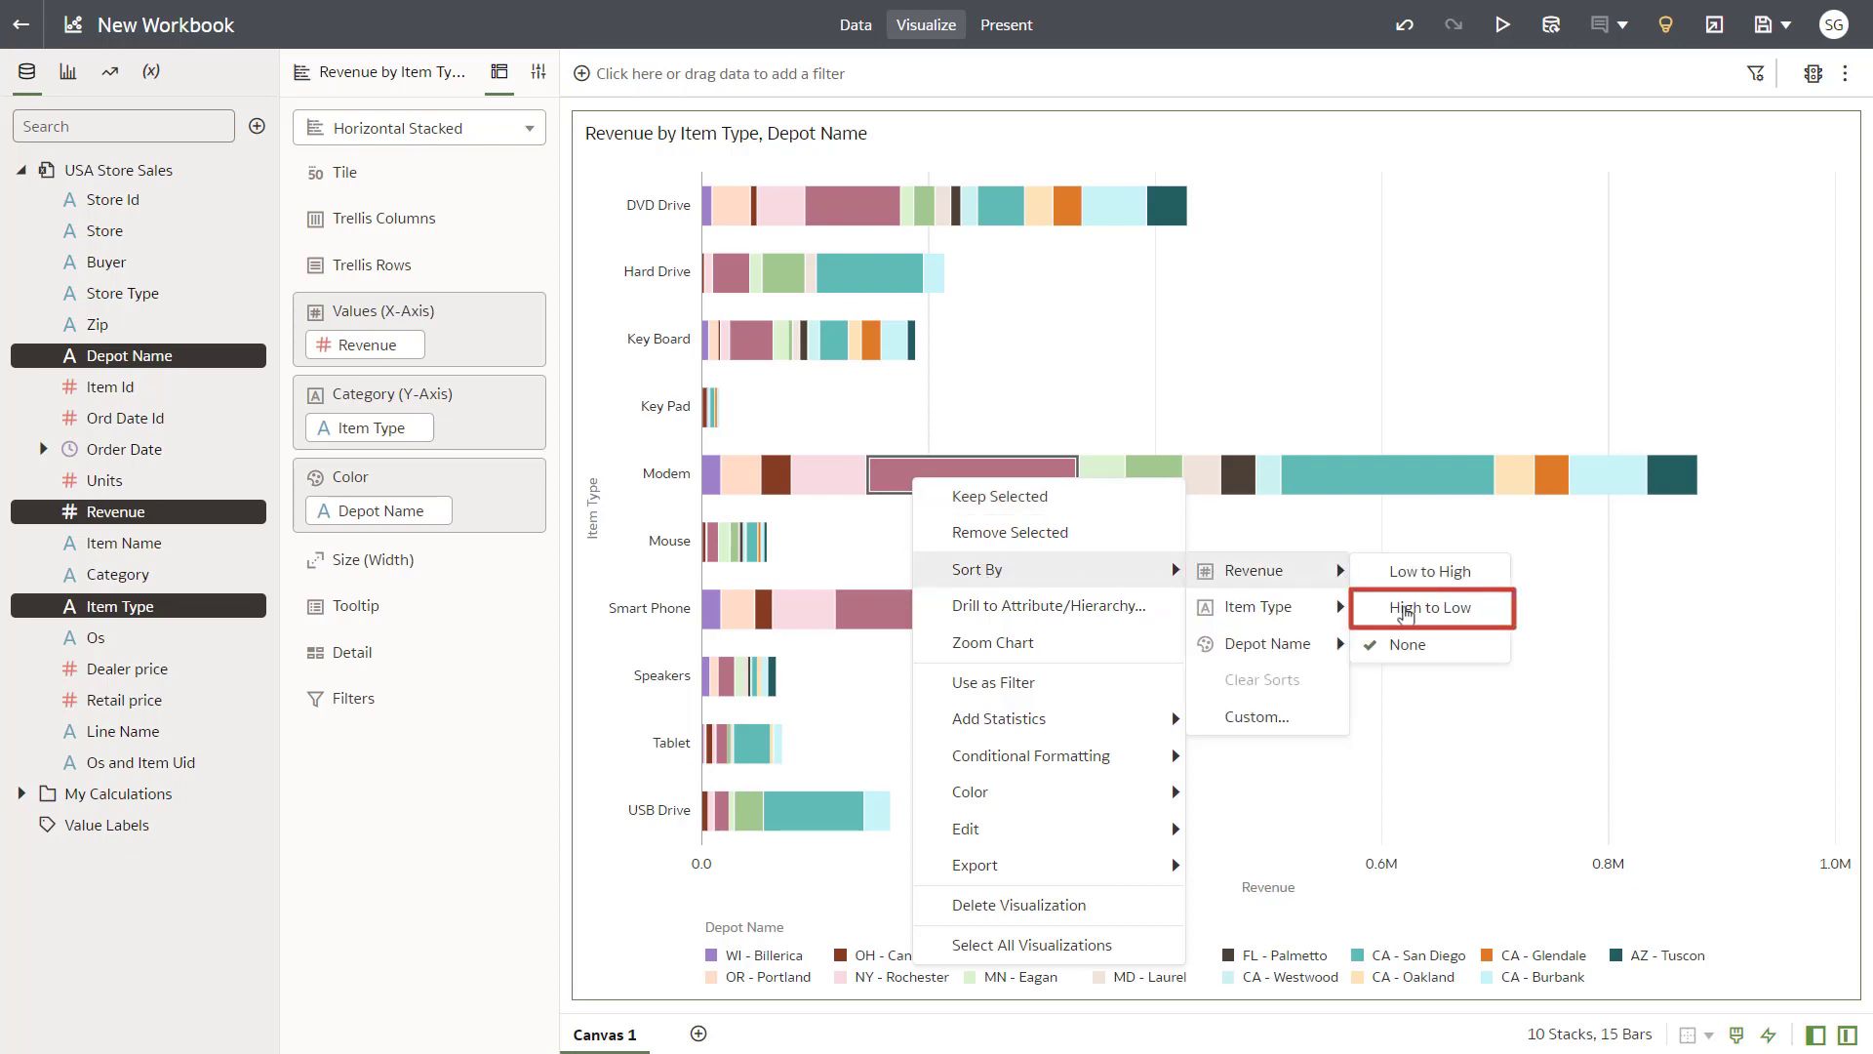
{"action": "left_click", "coordinate": [1405, 609]}
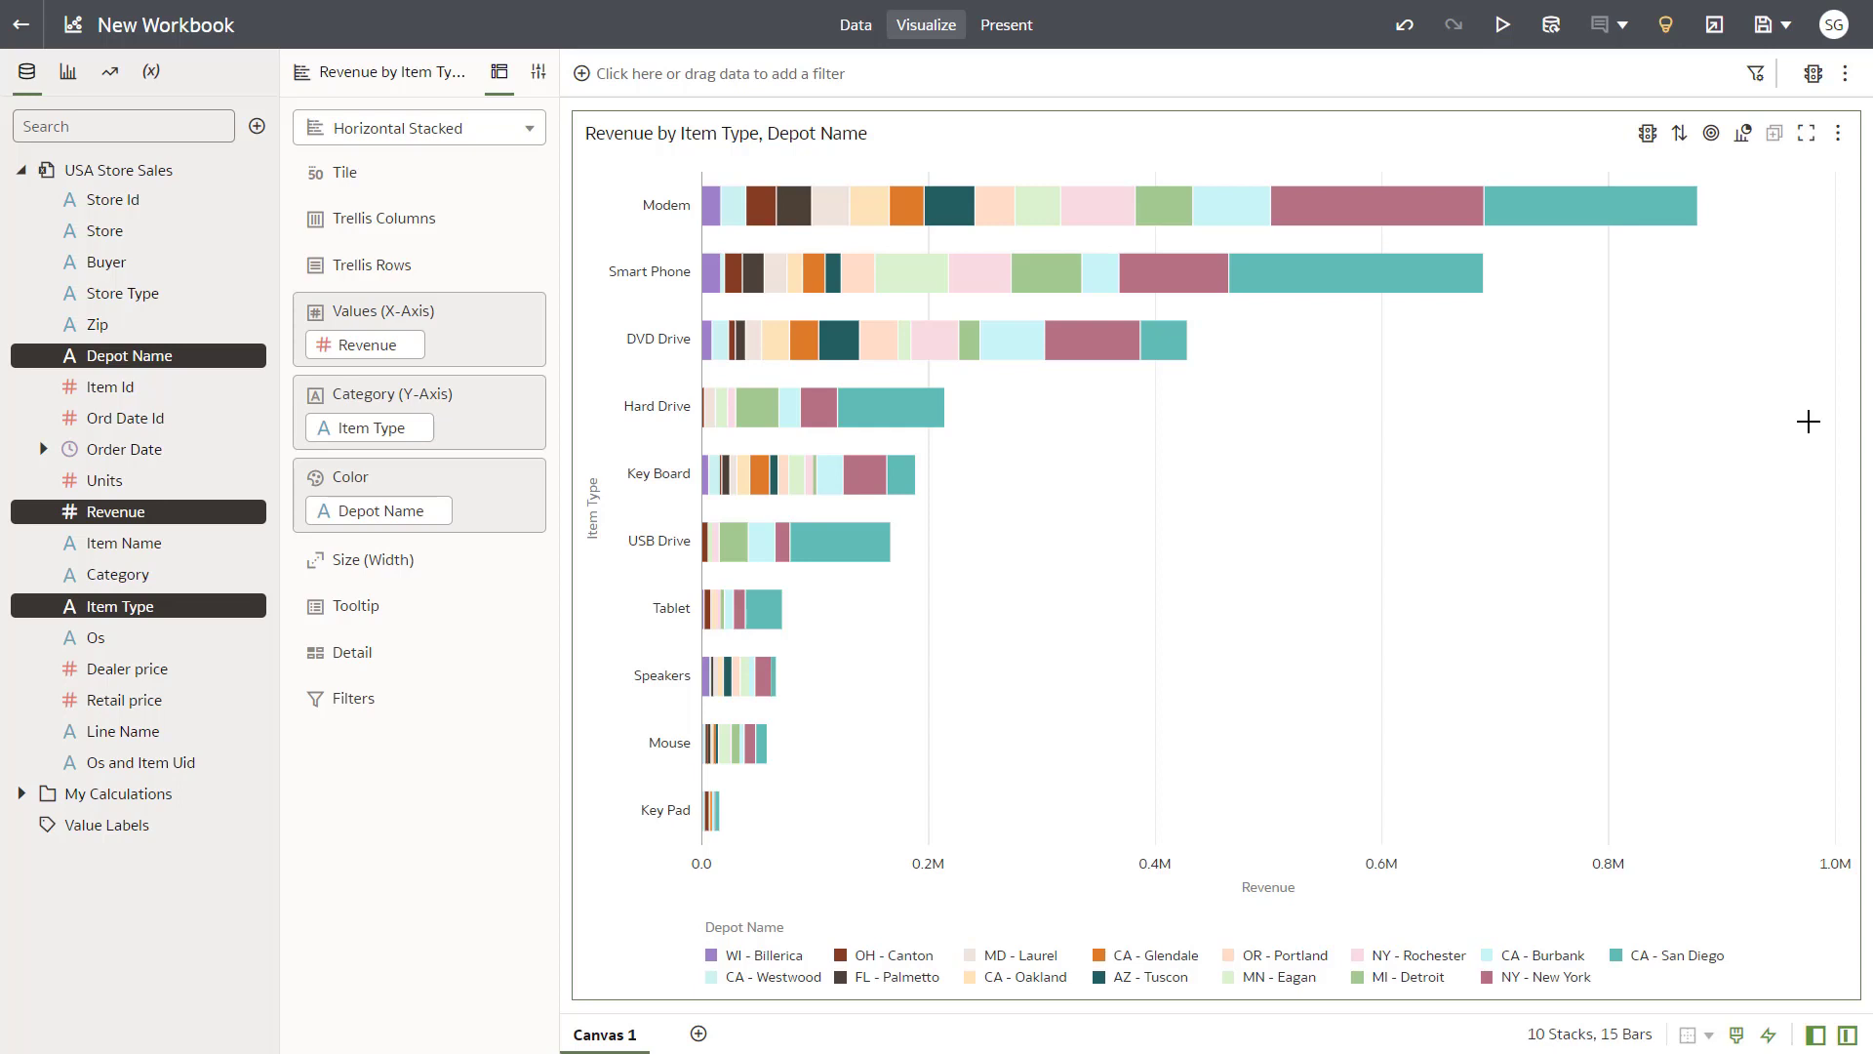
{"action": "left_click_drag", "start_coordinate": [1661, 431], "coordinate": [634, 164]}
- Apply a Keep Selected filter so only Modem, Smart Phone, DVD Drive and Hard Drive remain
{"action": "right_click", "coordinate": [795, 207]}
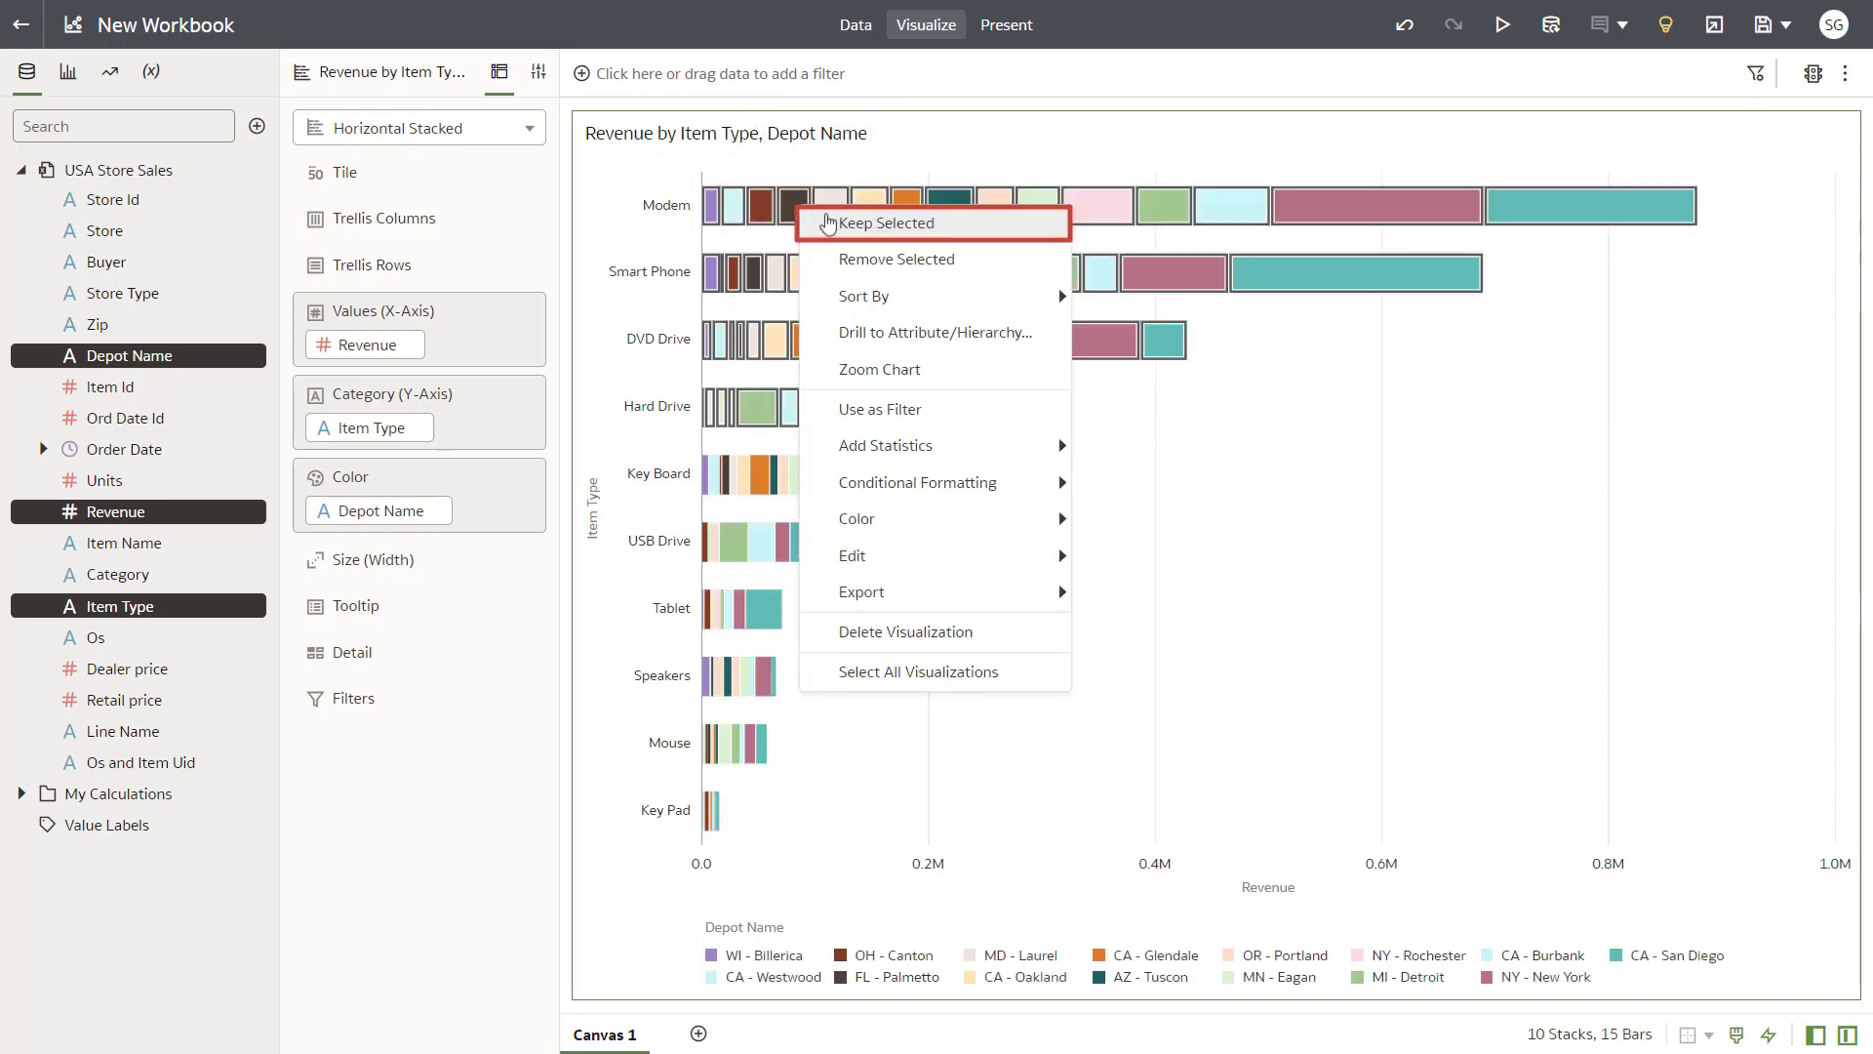
{"action": "left_click", "coordinate": [865, 231]}
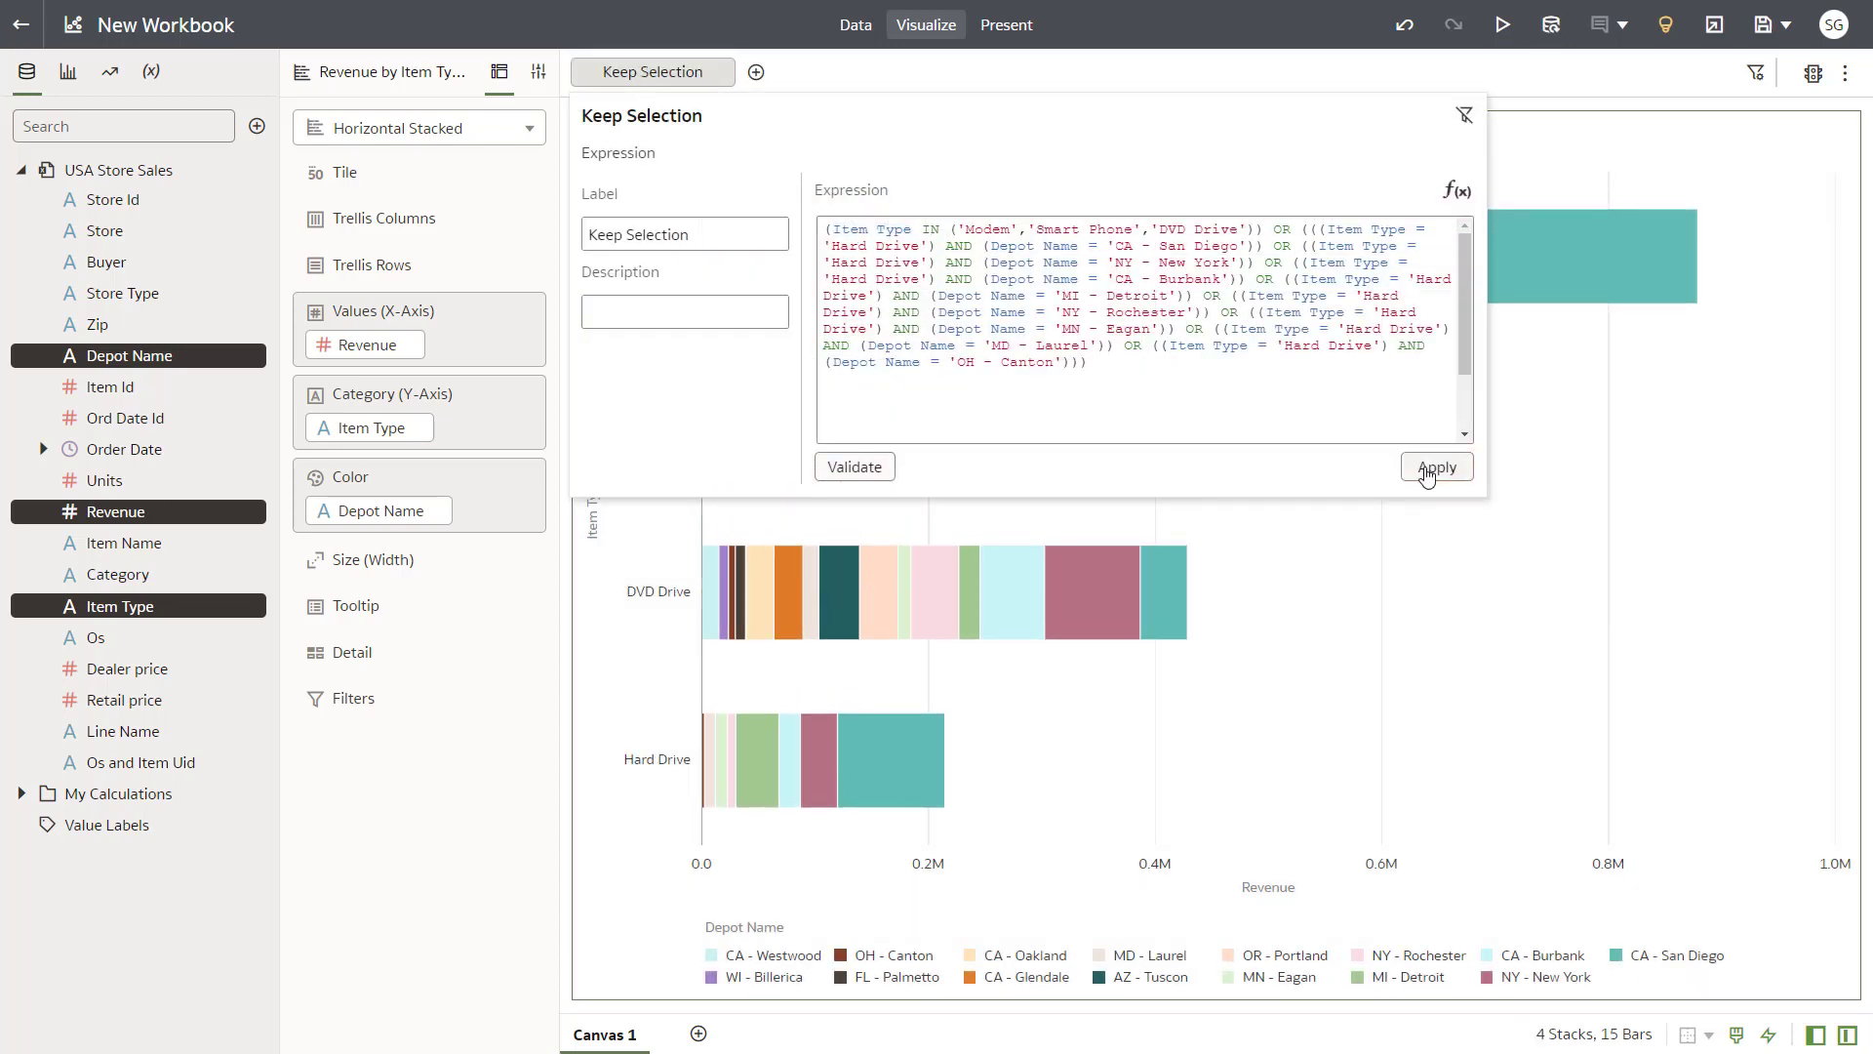
{"action": "left_click", "coordinate": [1427, 469]}
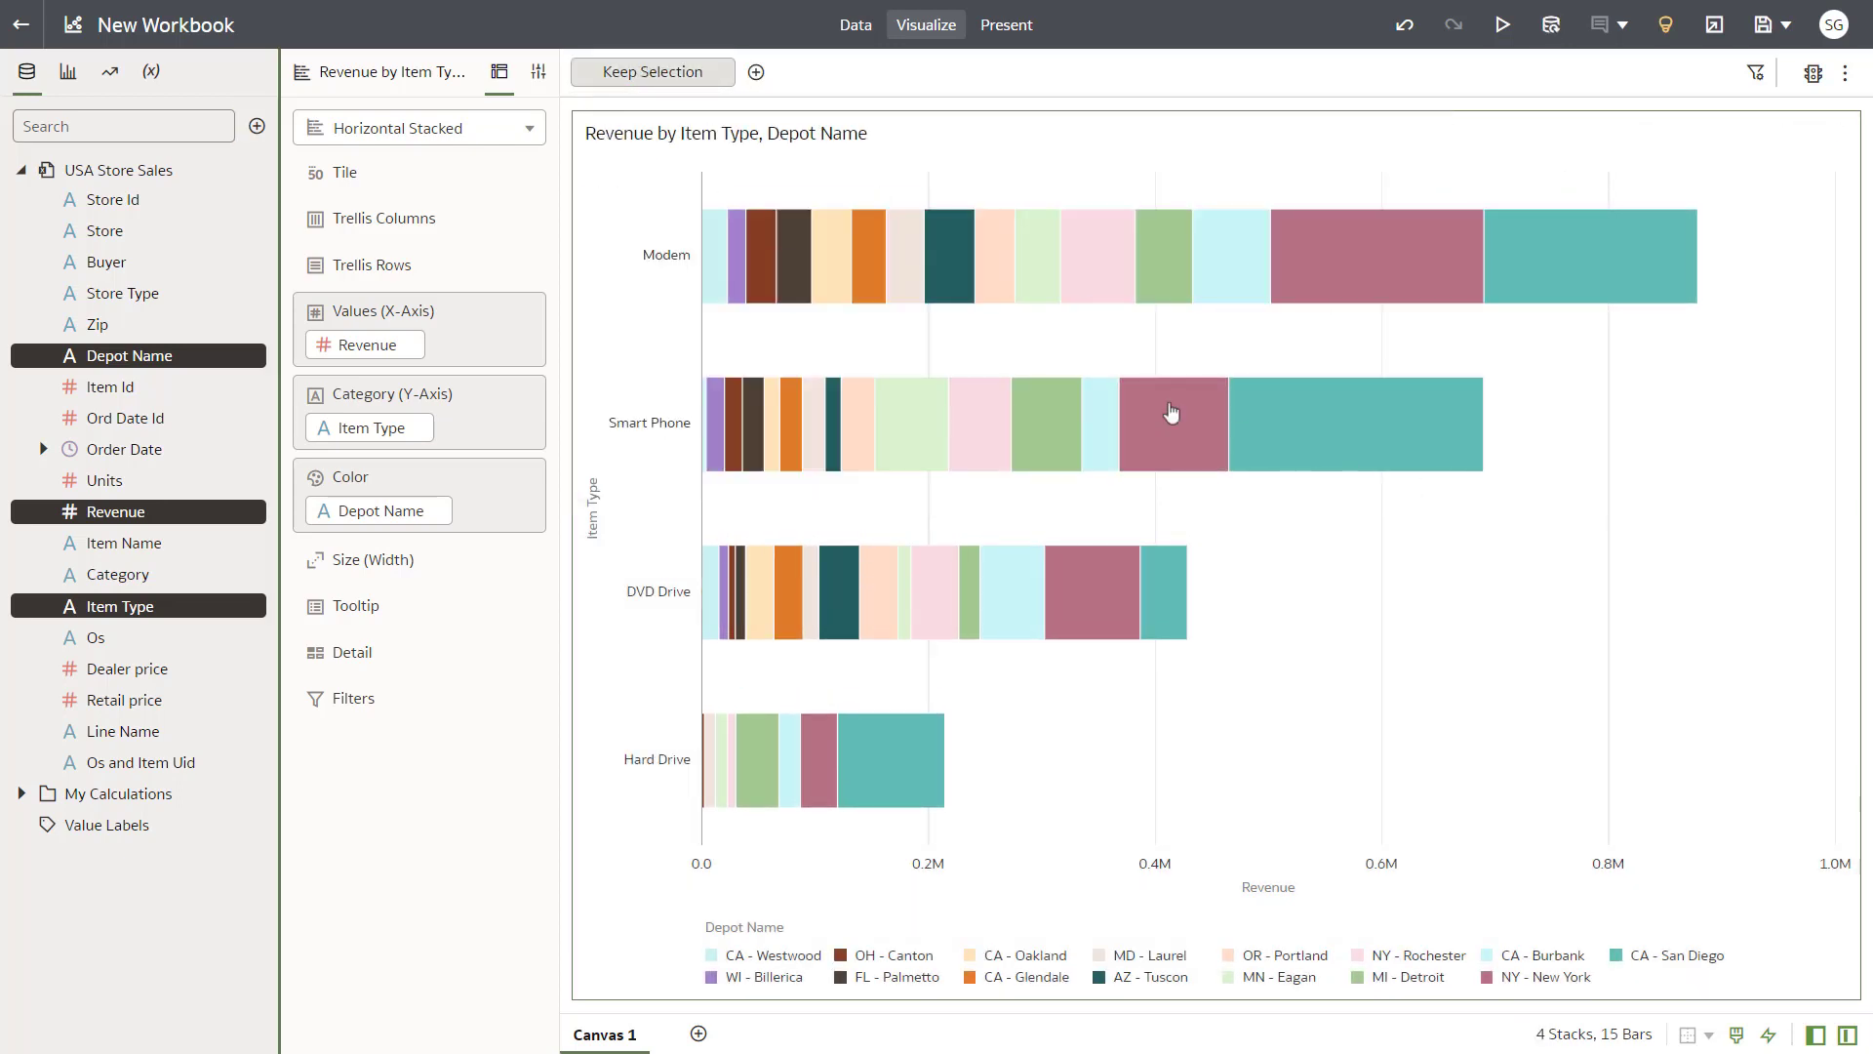
{"action": "left_click", "coordinate": [257, 126]}
- Search datasets for 'usa' and add USA Demographics to the workbook
{"action": "left_click", "coordinate": [326, 164]}
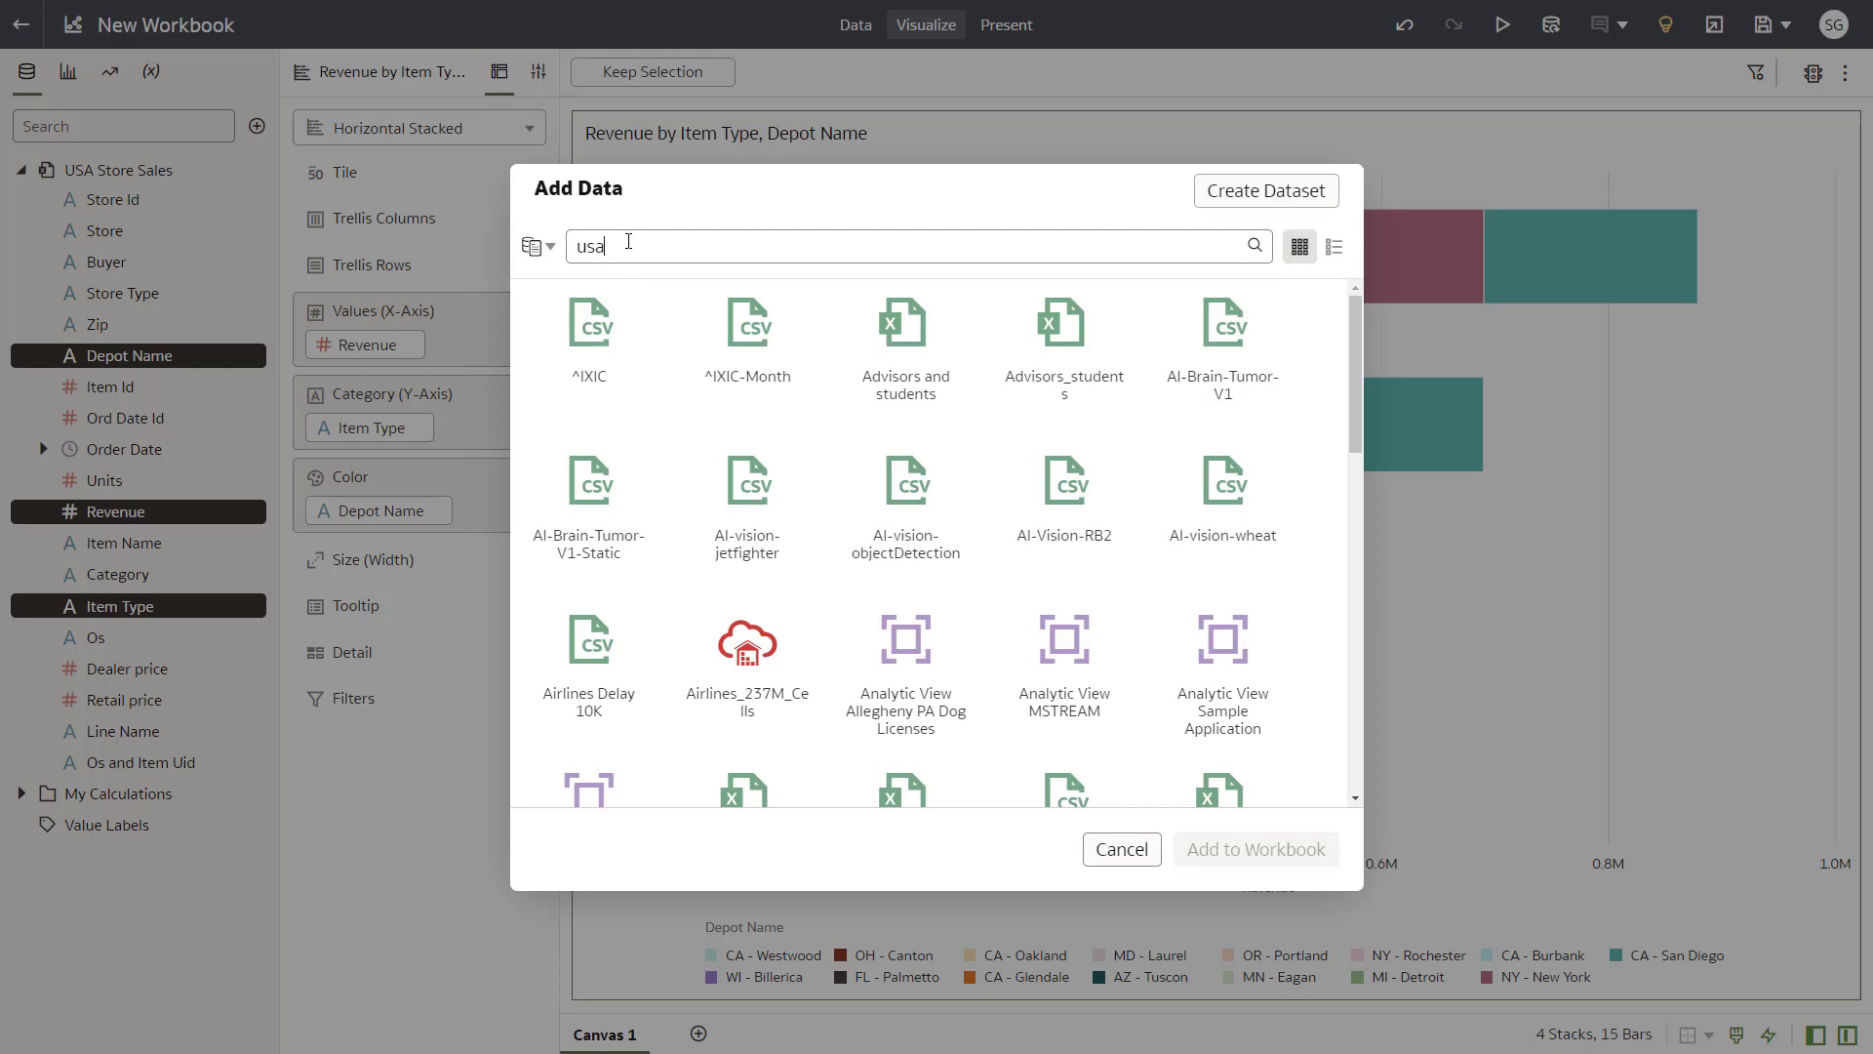
{"action": "key", "text": "Return"}
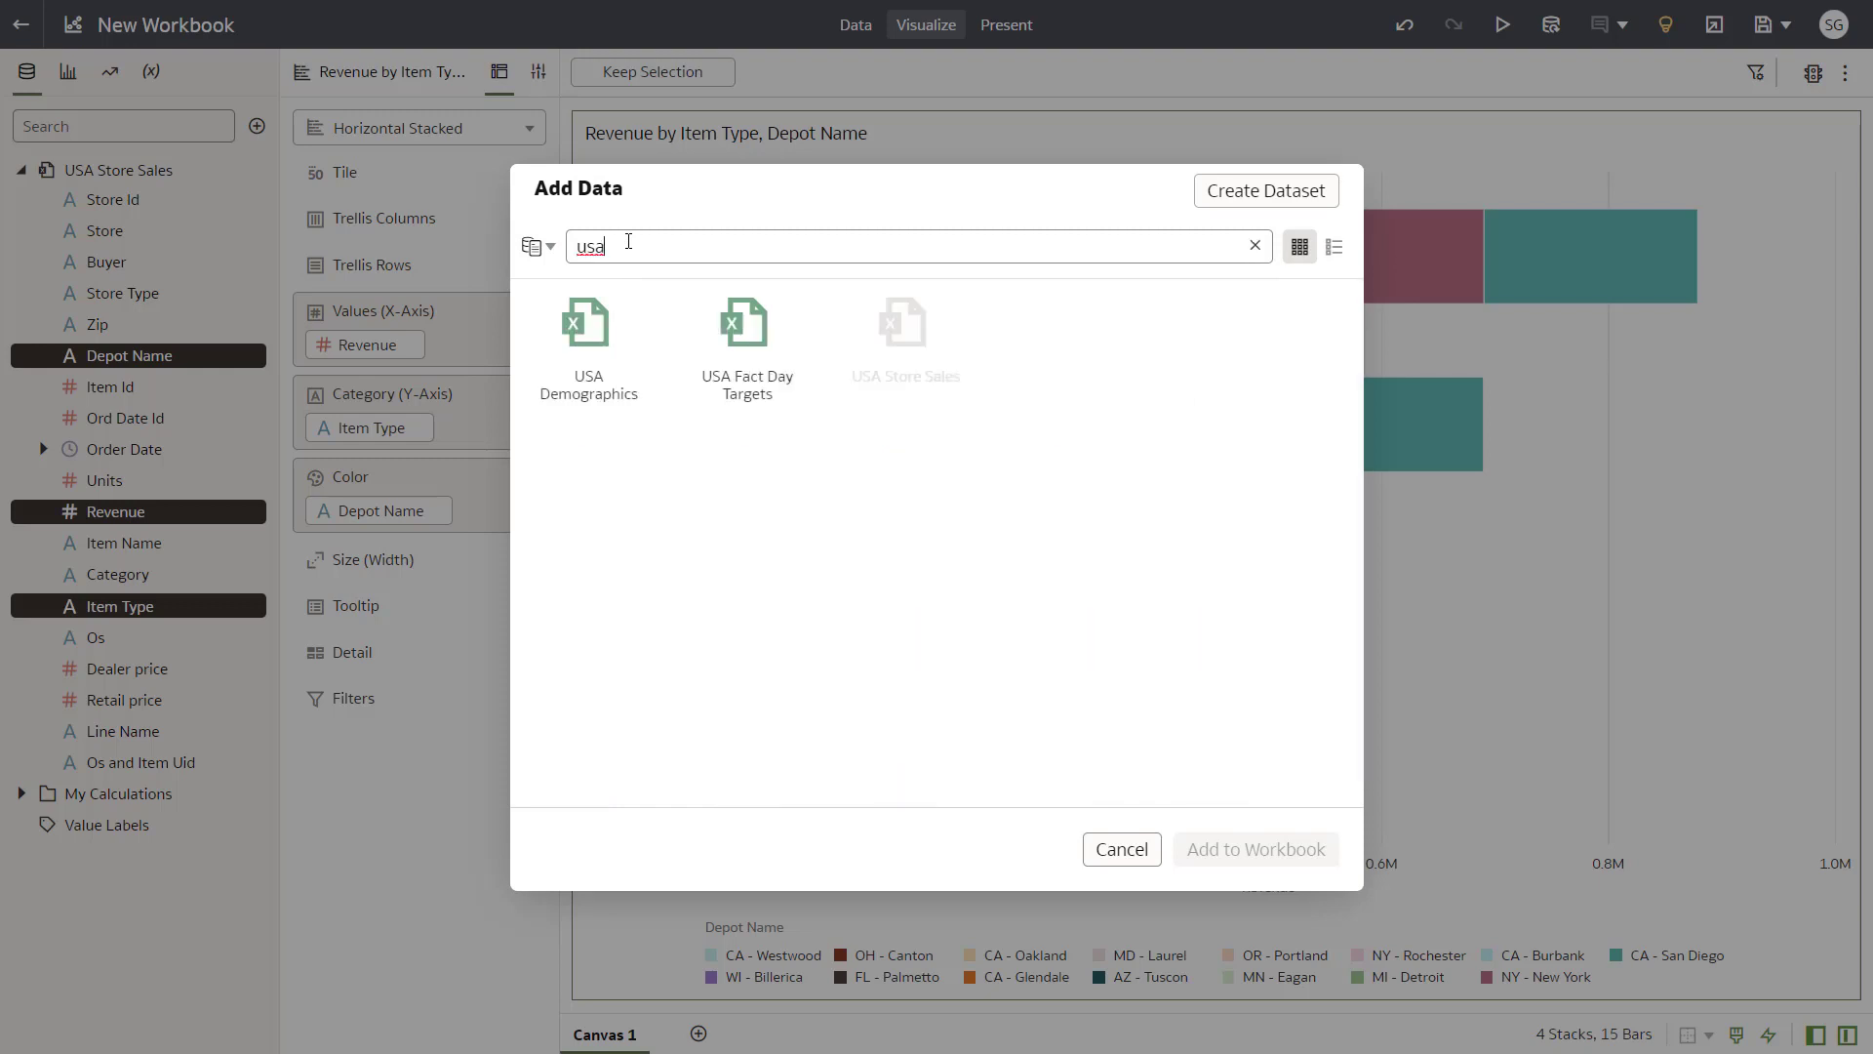
{"action": "double_click", "coordinate": [598, 333]}
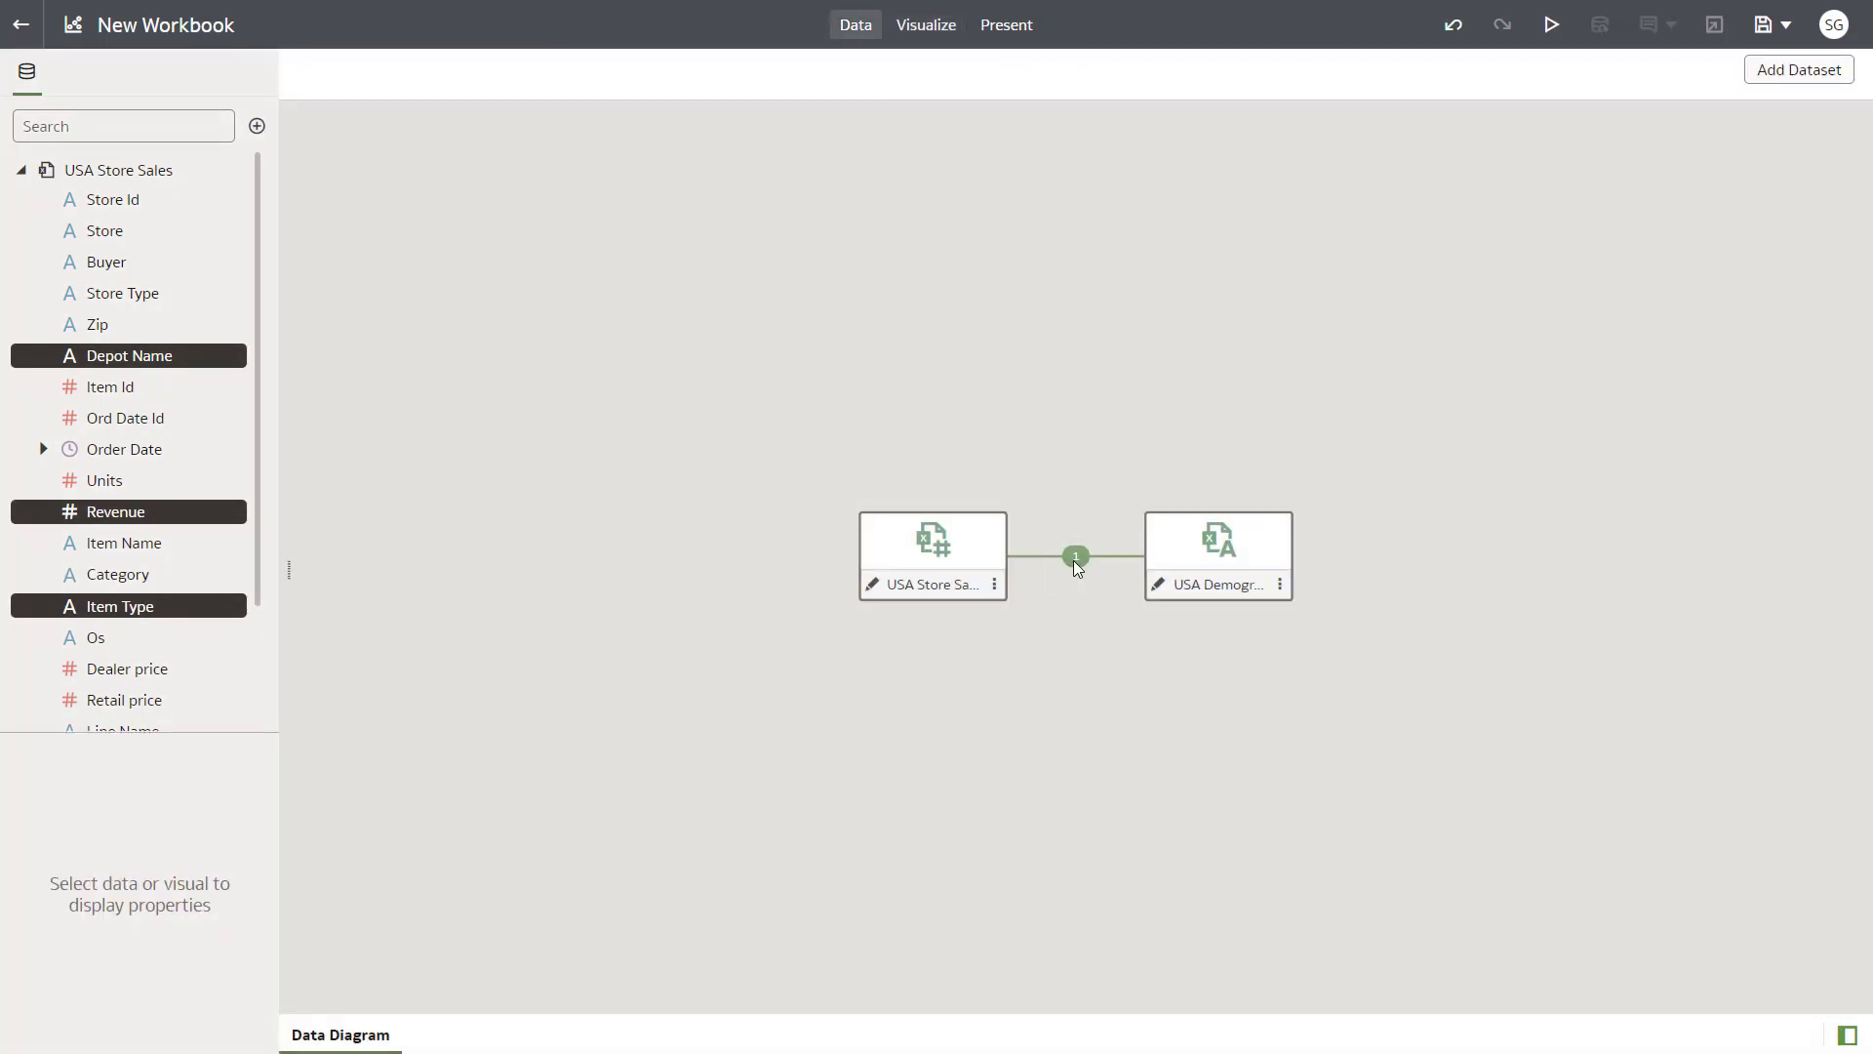
- Check the Blend Data join matches Zip to Zip, then close it without changes
{"action": "left_click", "coordinate": [1076, 558]}
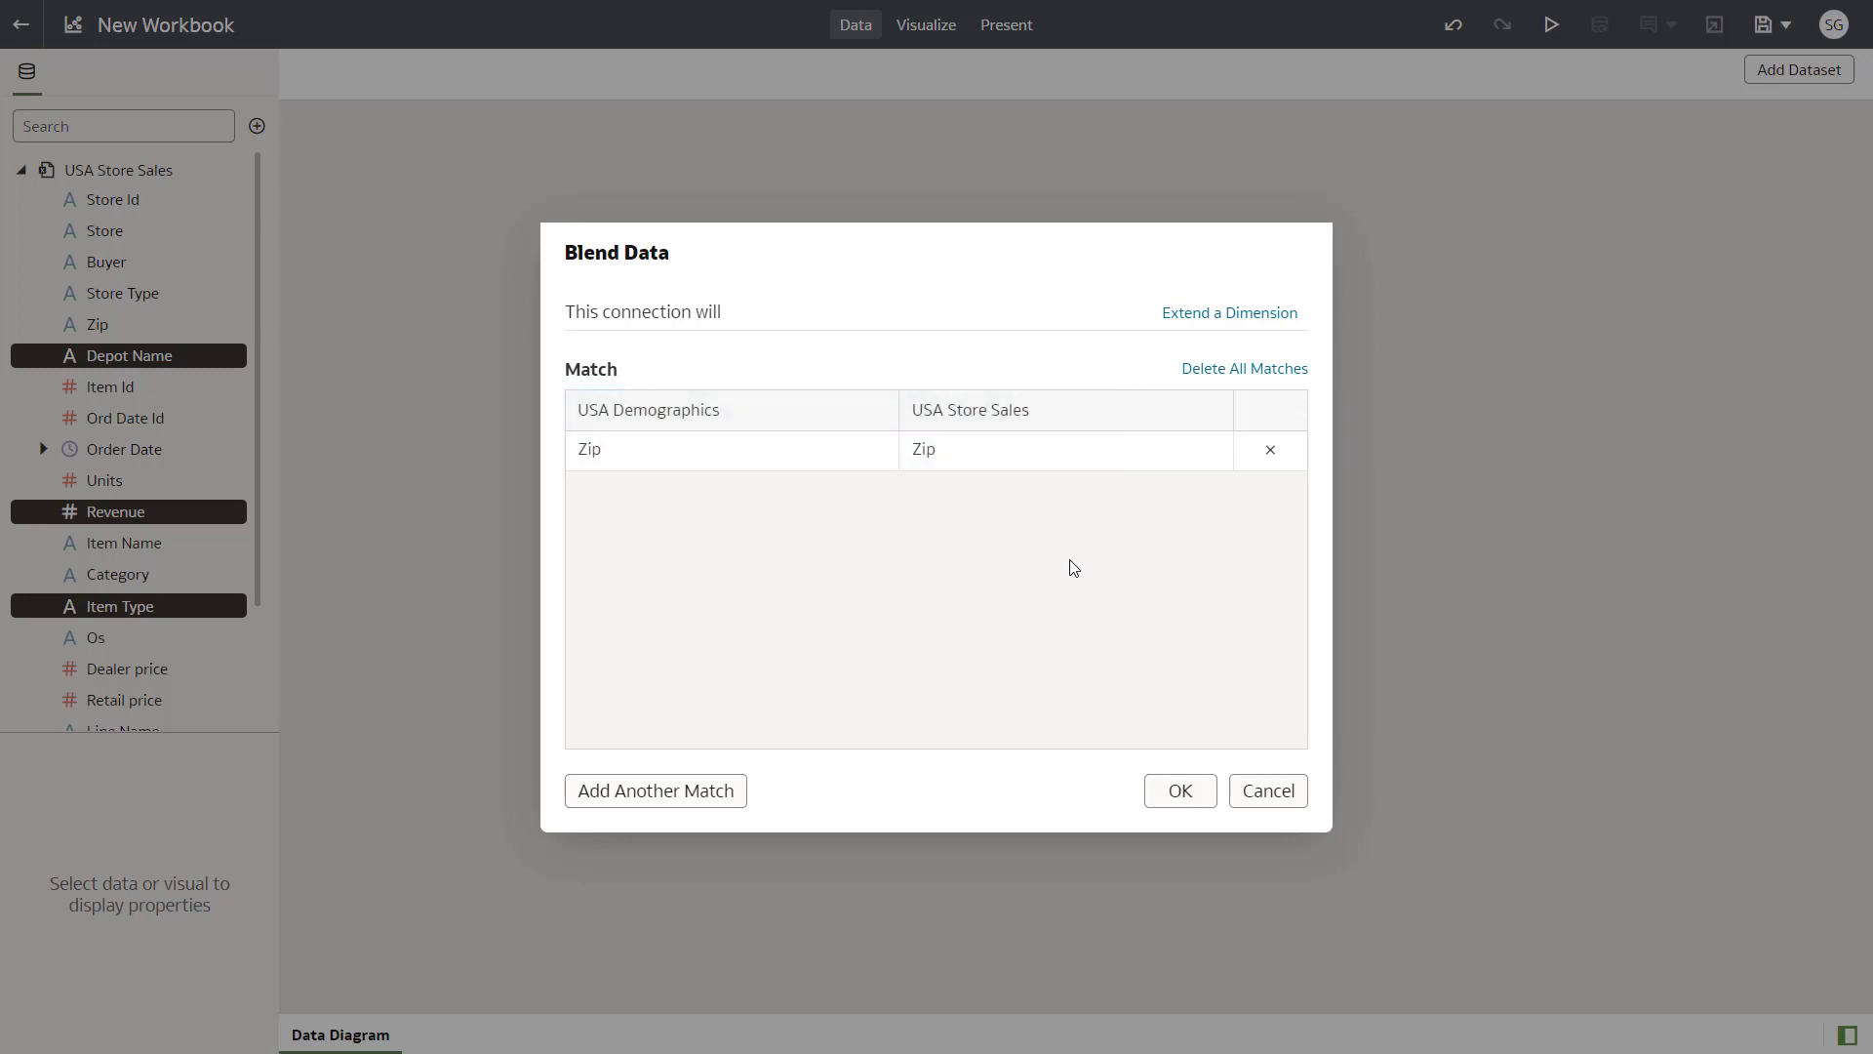
{"action": "left_click", "coordinate": [1282, 795]}
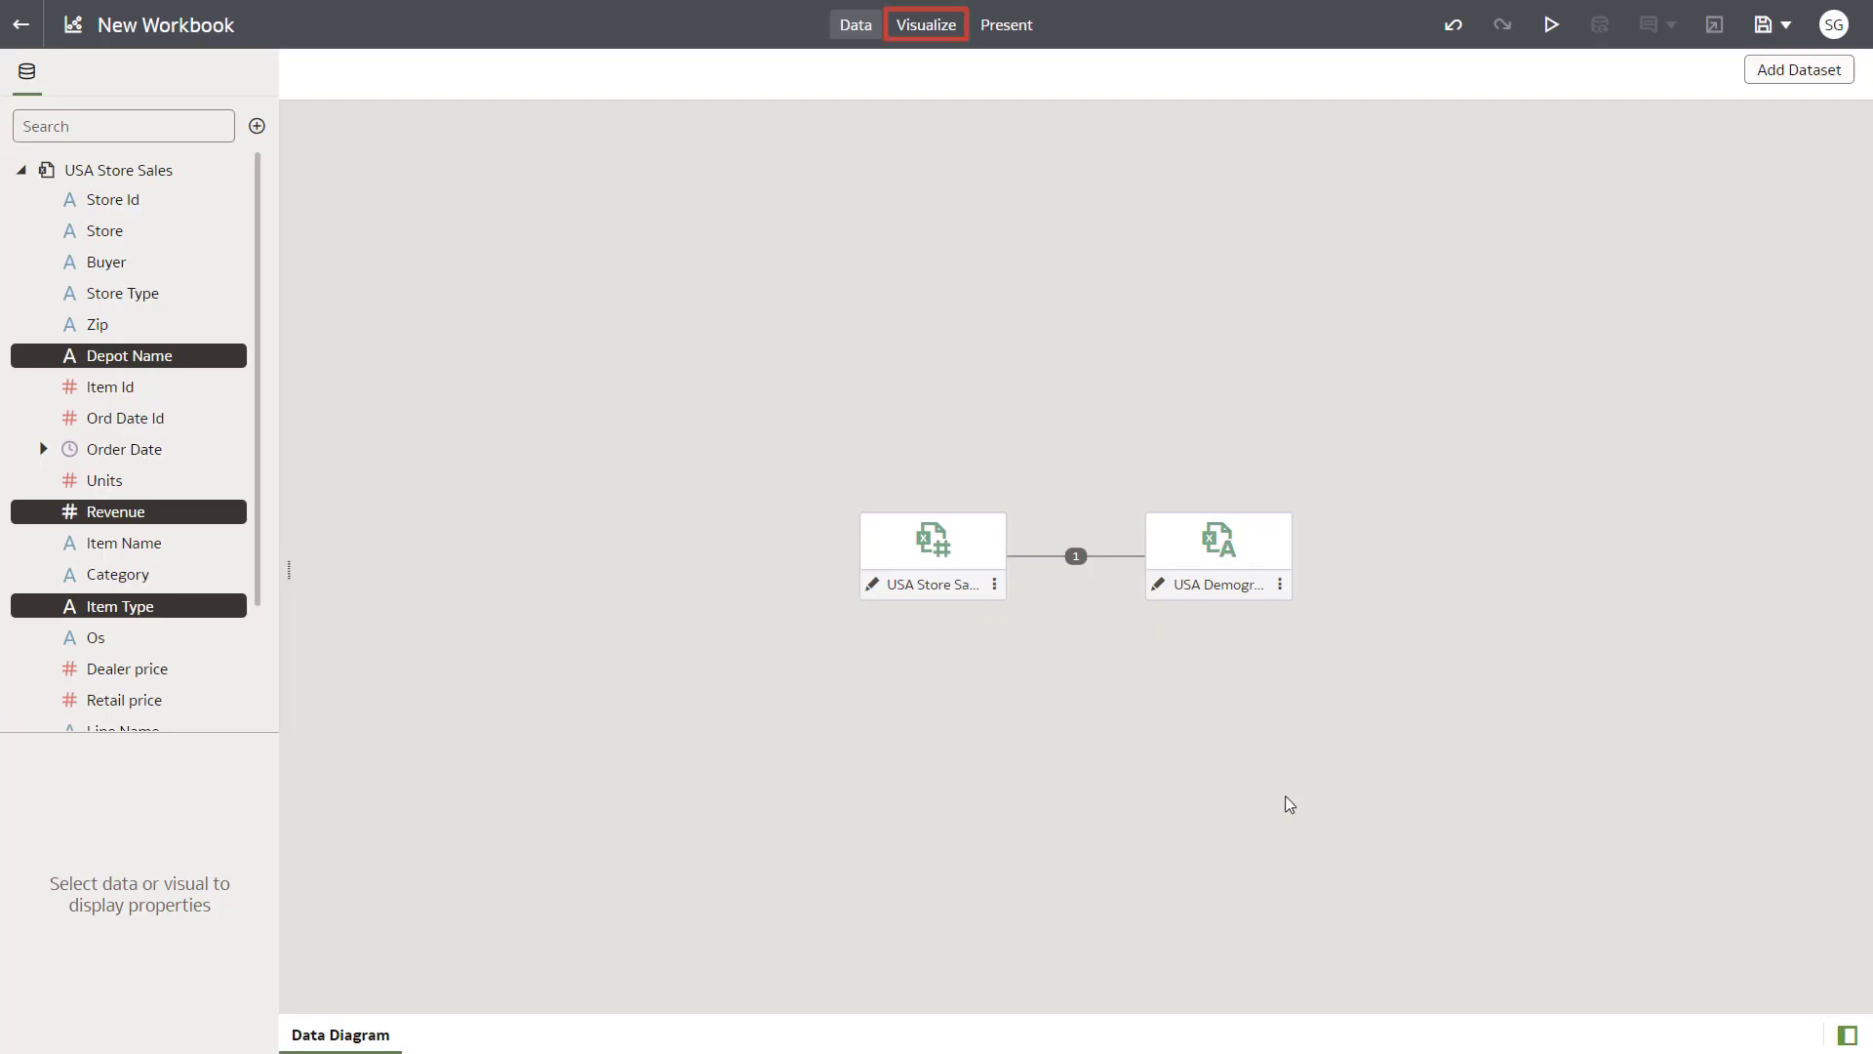
- Add Avg Educ from USA Demographics as the chart's trellis rows, then return to the Data diagram
{"action": "left_click", "coordinate": [907, 30]}
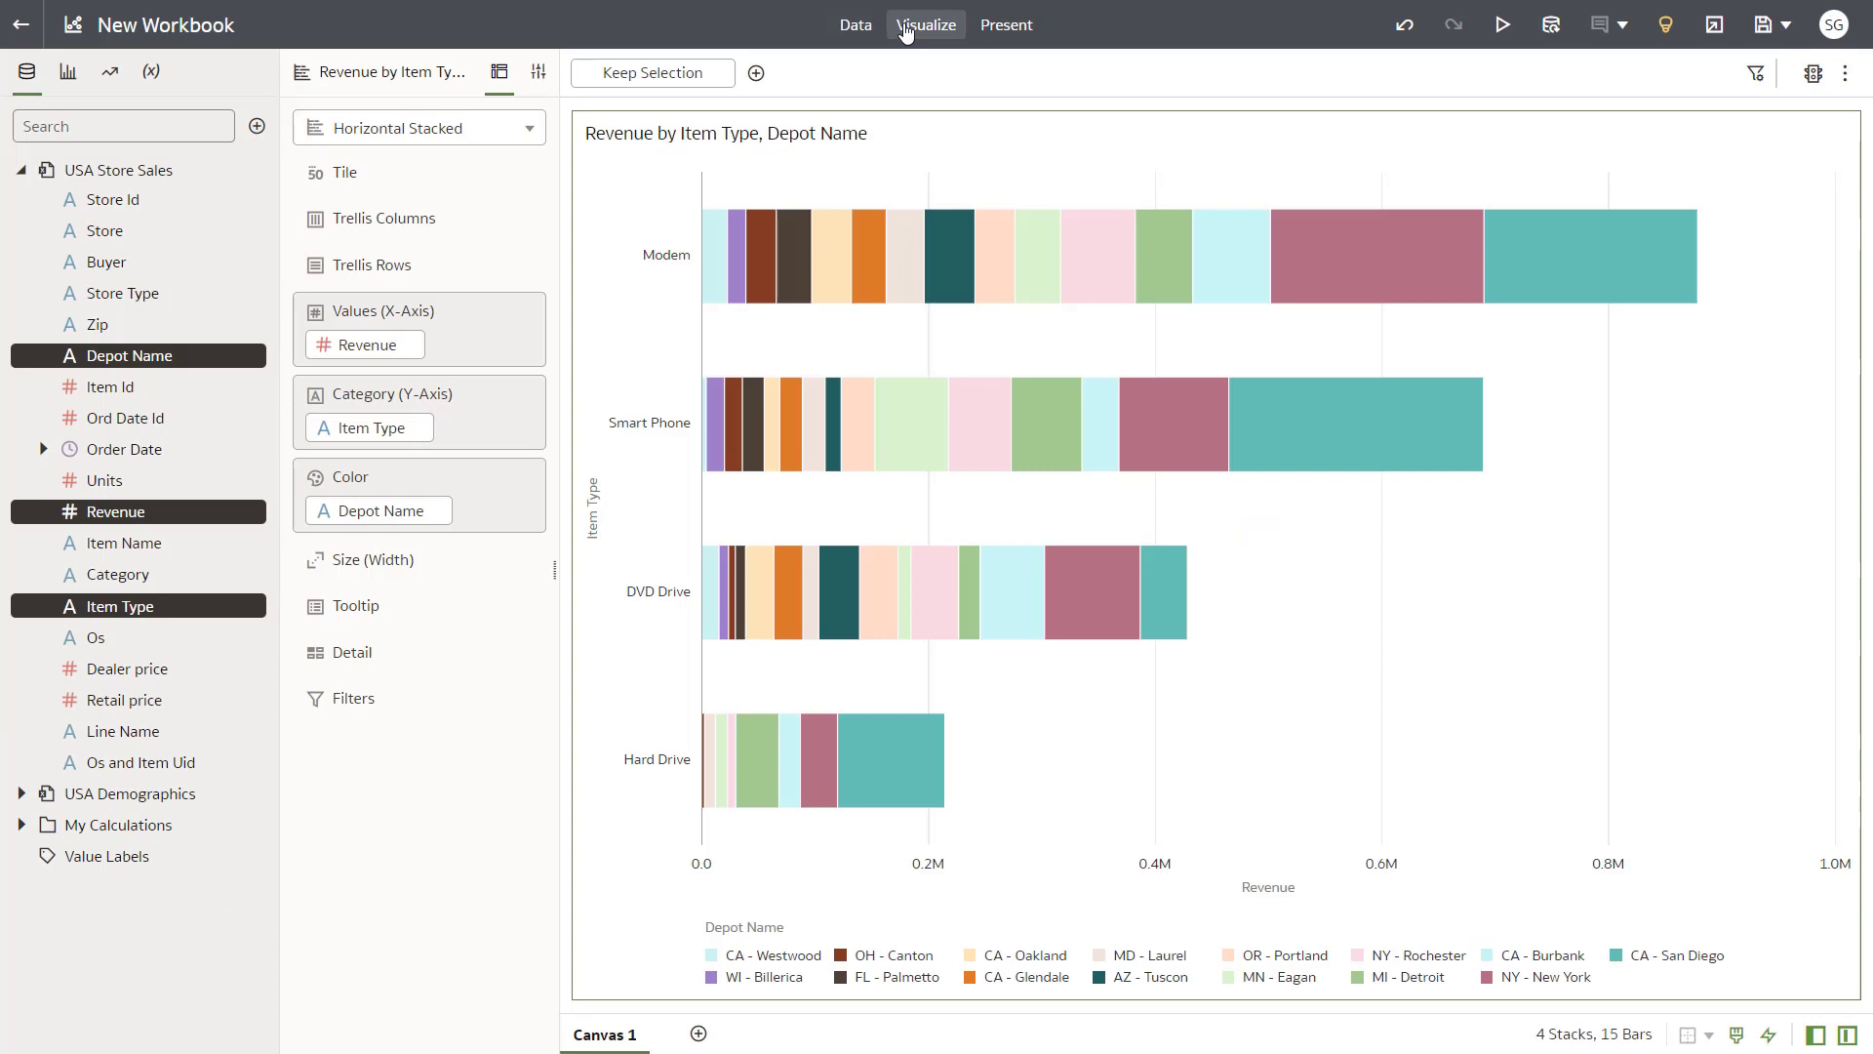
{"action": "left_click", "coordinate": [22, 793]}
{"action": "scroll", "coordinate": [251, 673], "scroll_direction": "down", "scroll_amount": 1}
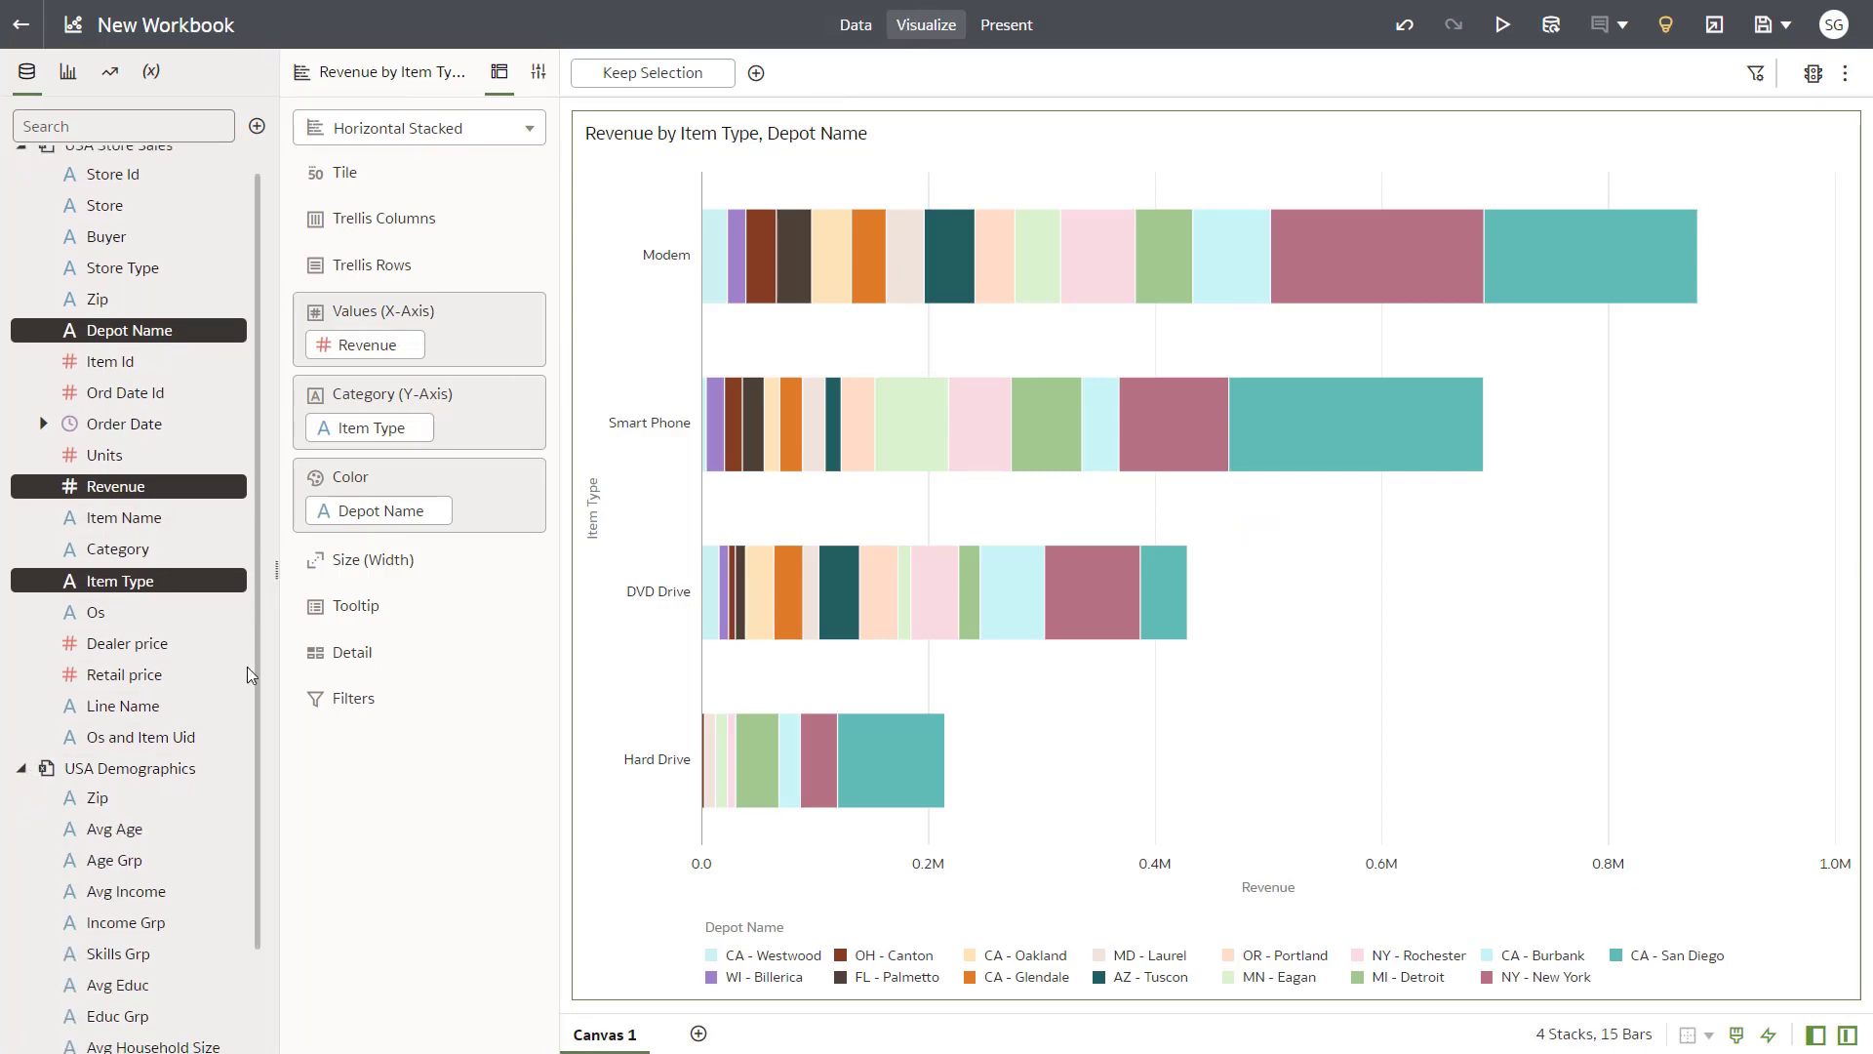
{"action": "scroll", "coordinate": [250, 673], "scroll_direction": "down", "scroll_amount": 3}
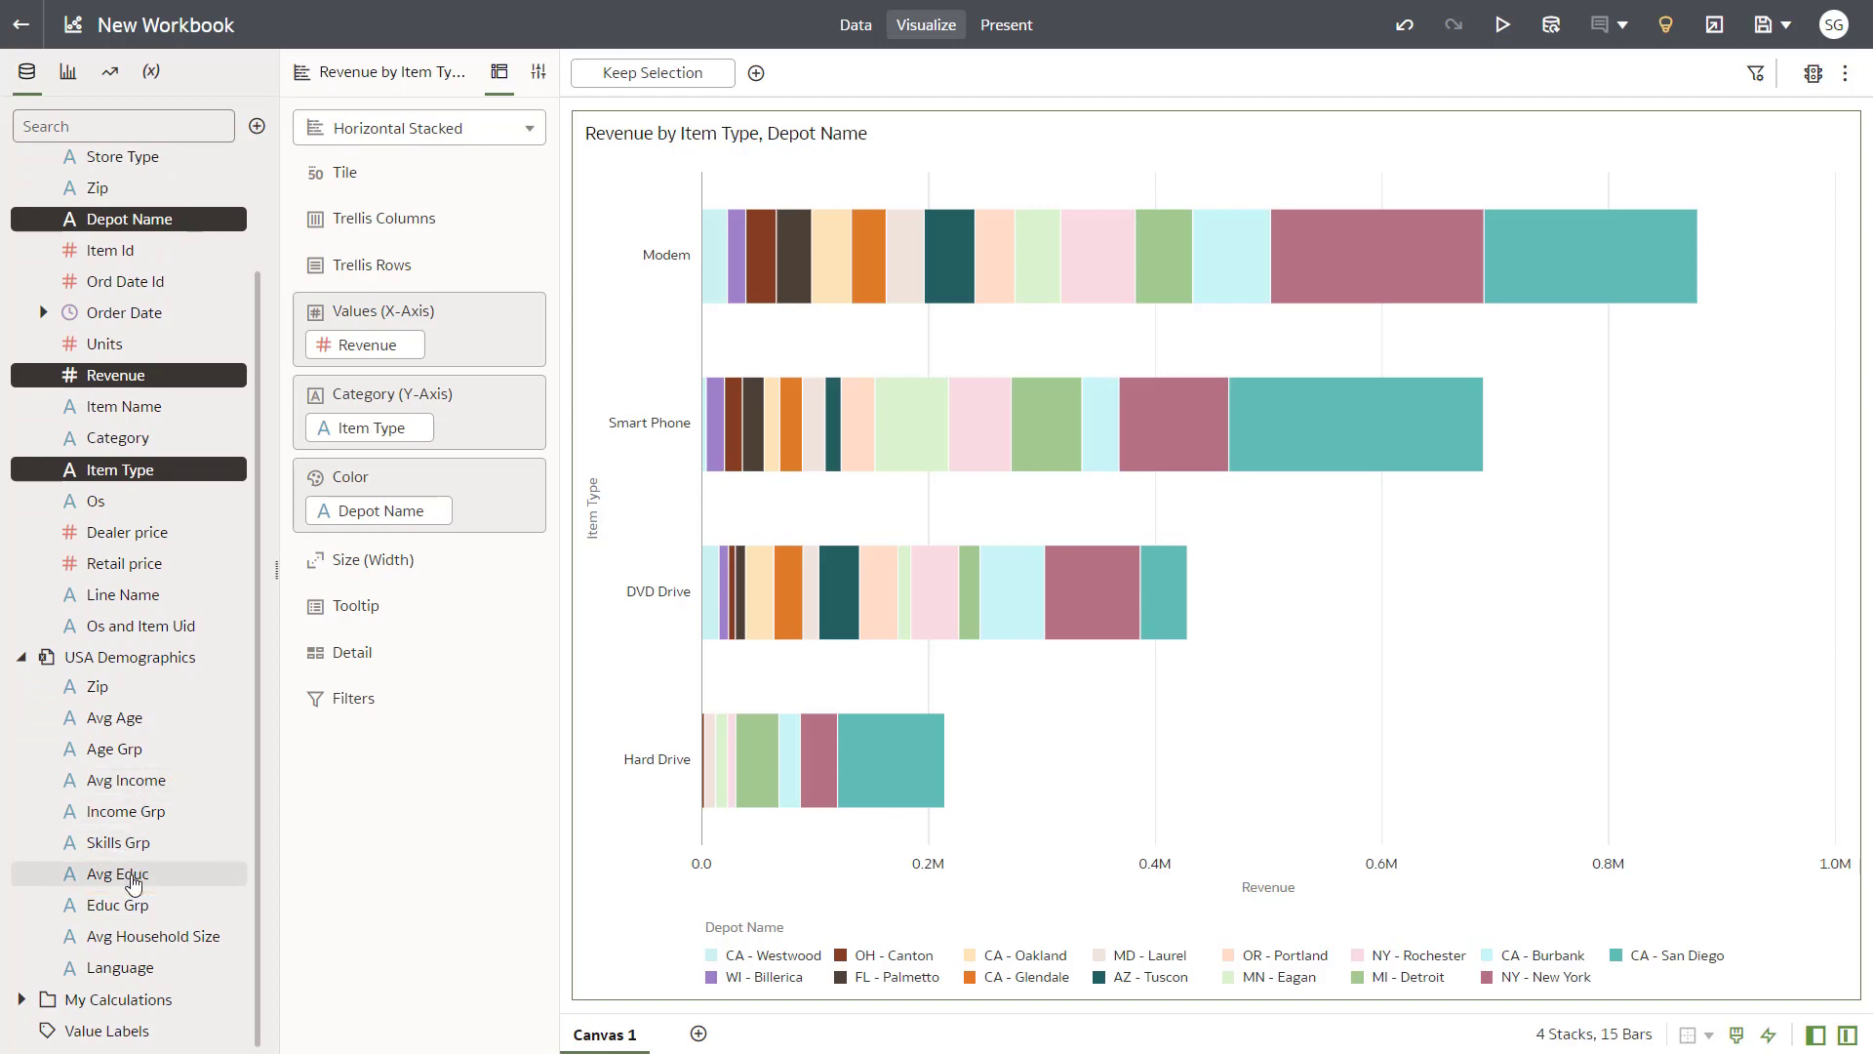
{"action": "left_click_drag", "start_coordinate": [134, 883], "coordinate": [349, 259]}
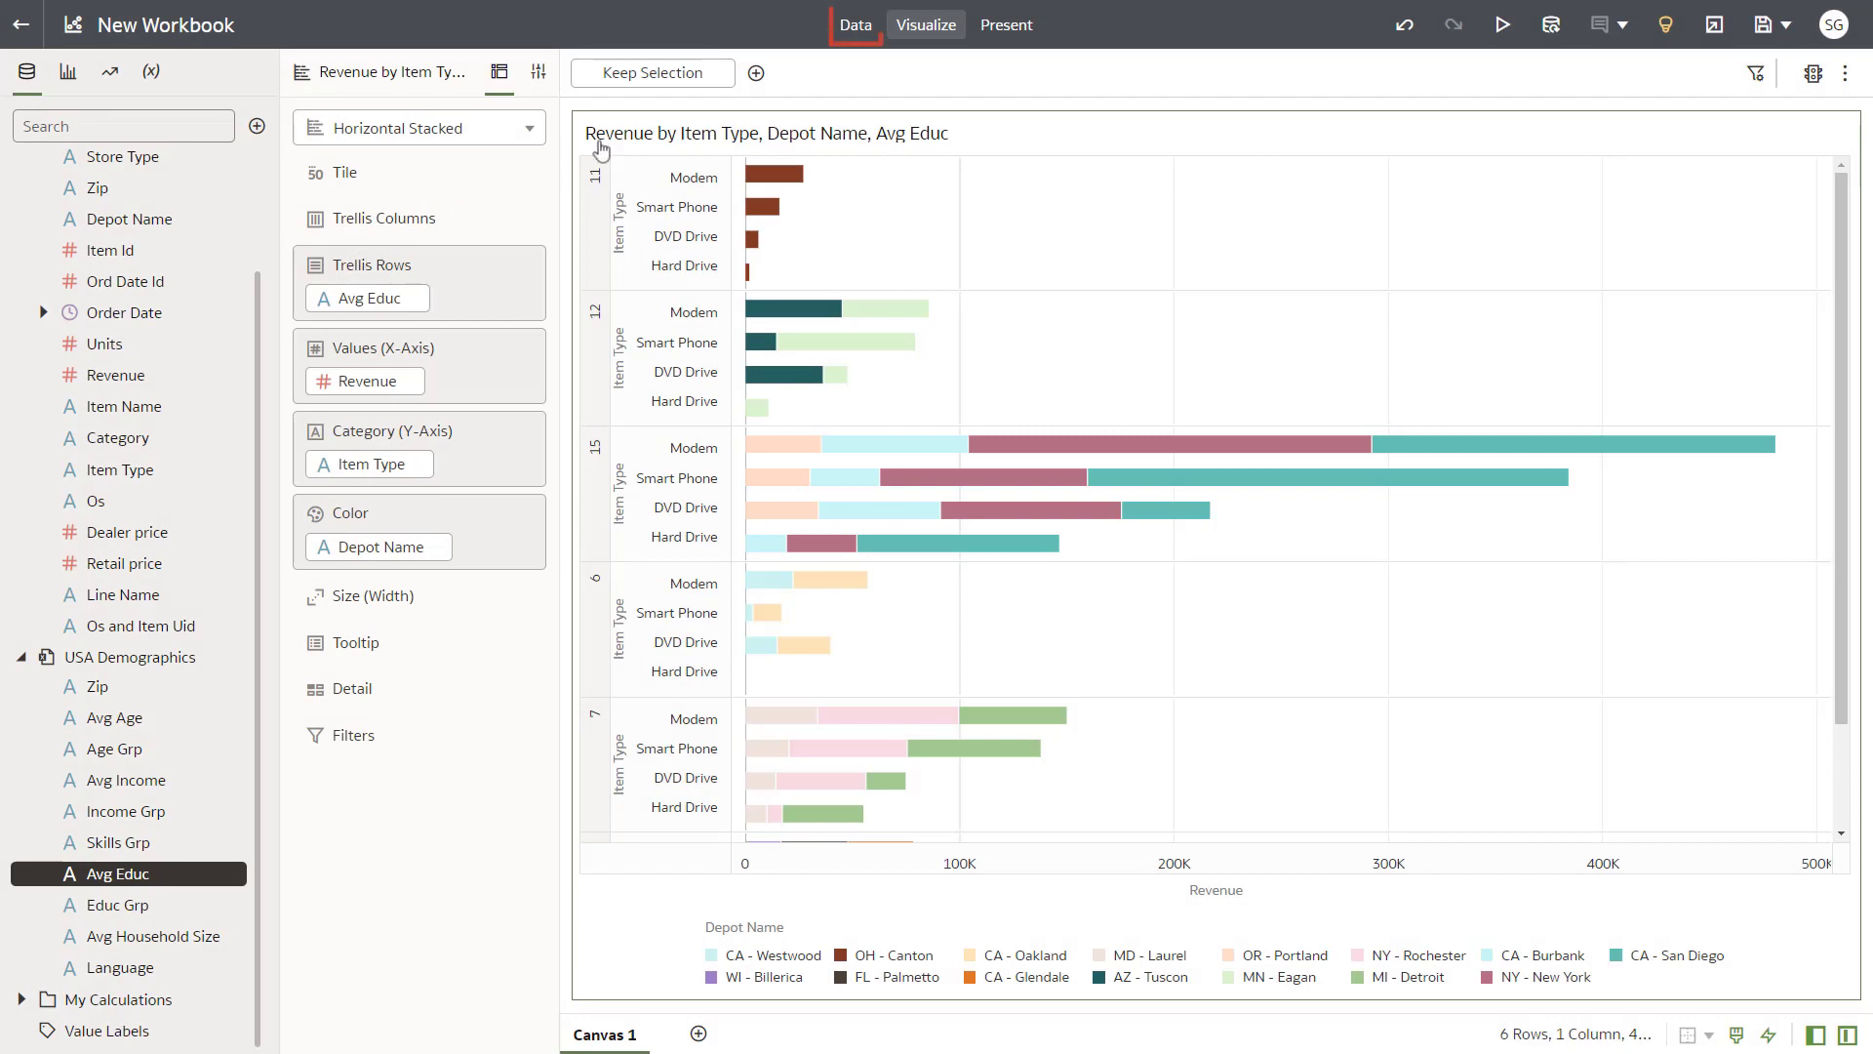
{"action": "left_click", "coordinate": [853, 30]}
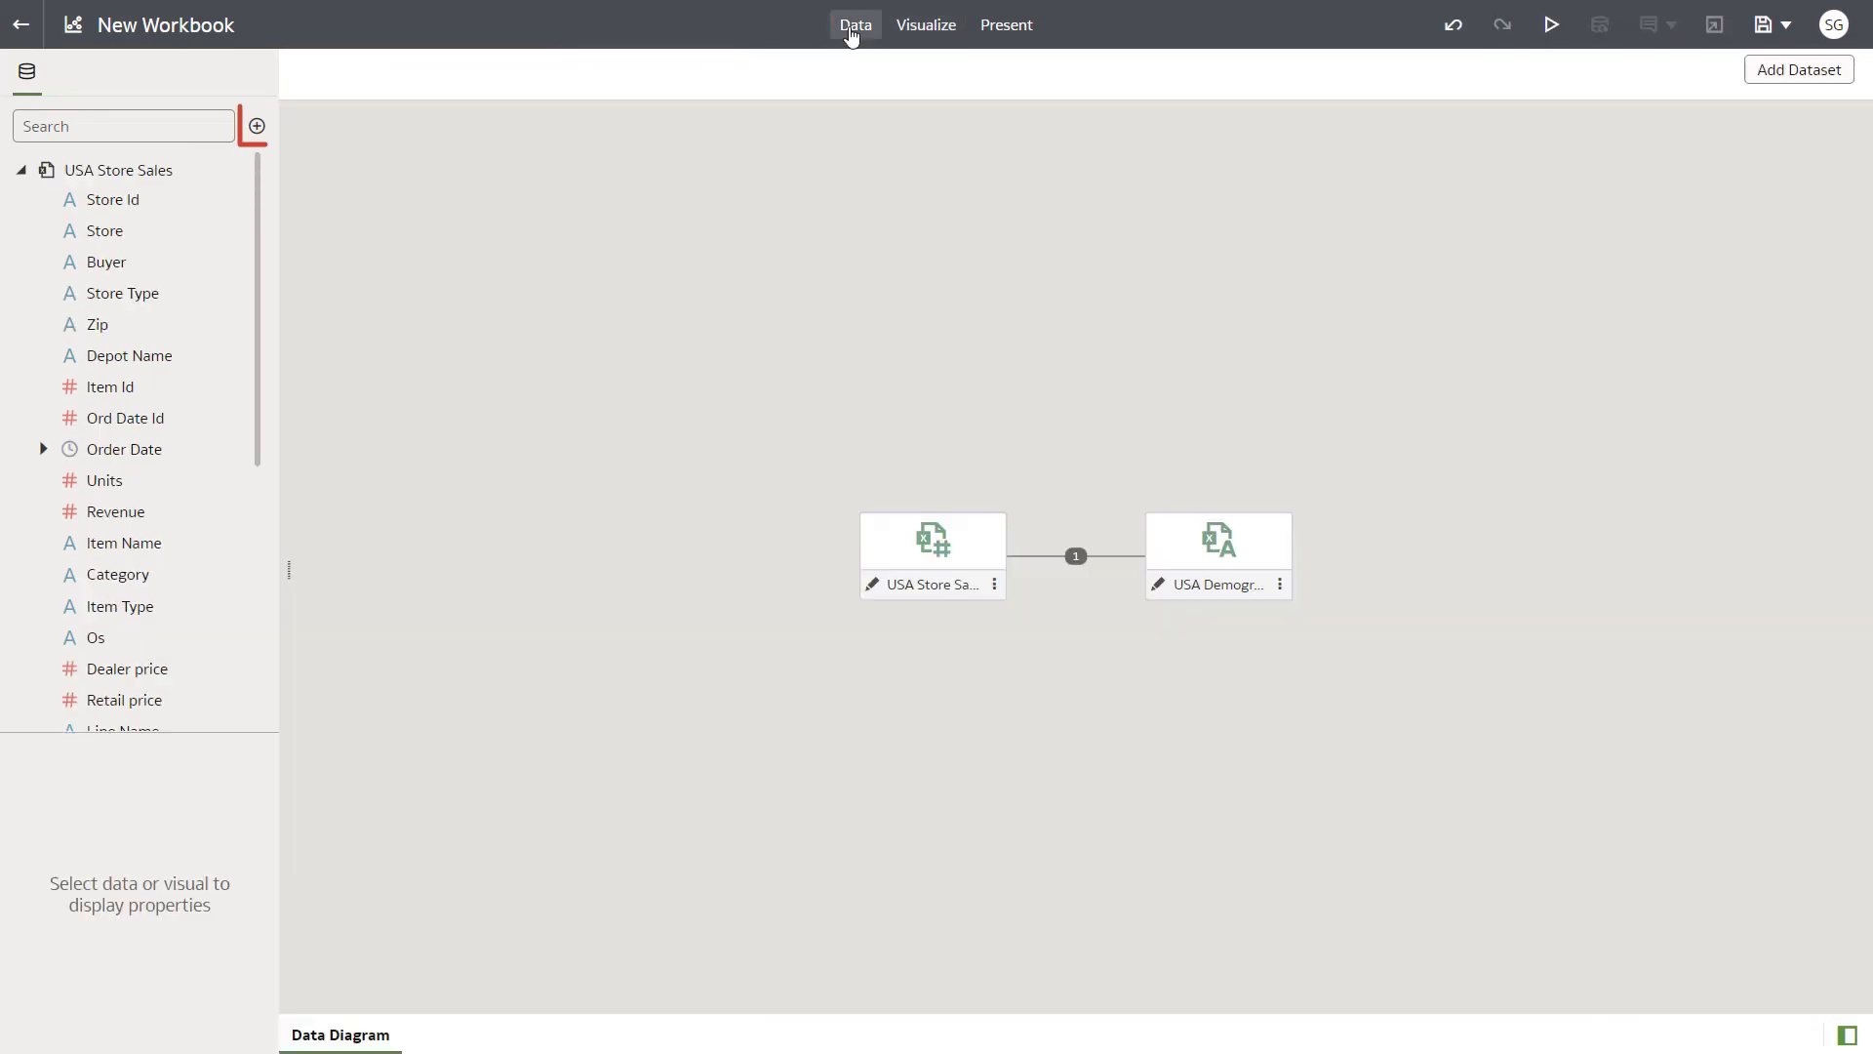
- Add the USA Fact Day Targets dataset to the workbook
{"action": "left_click", "coordinate": [256, 126]}
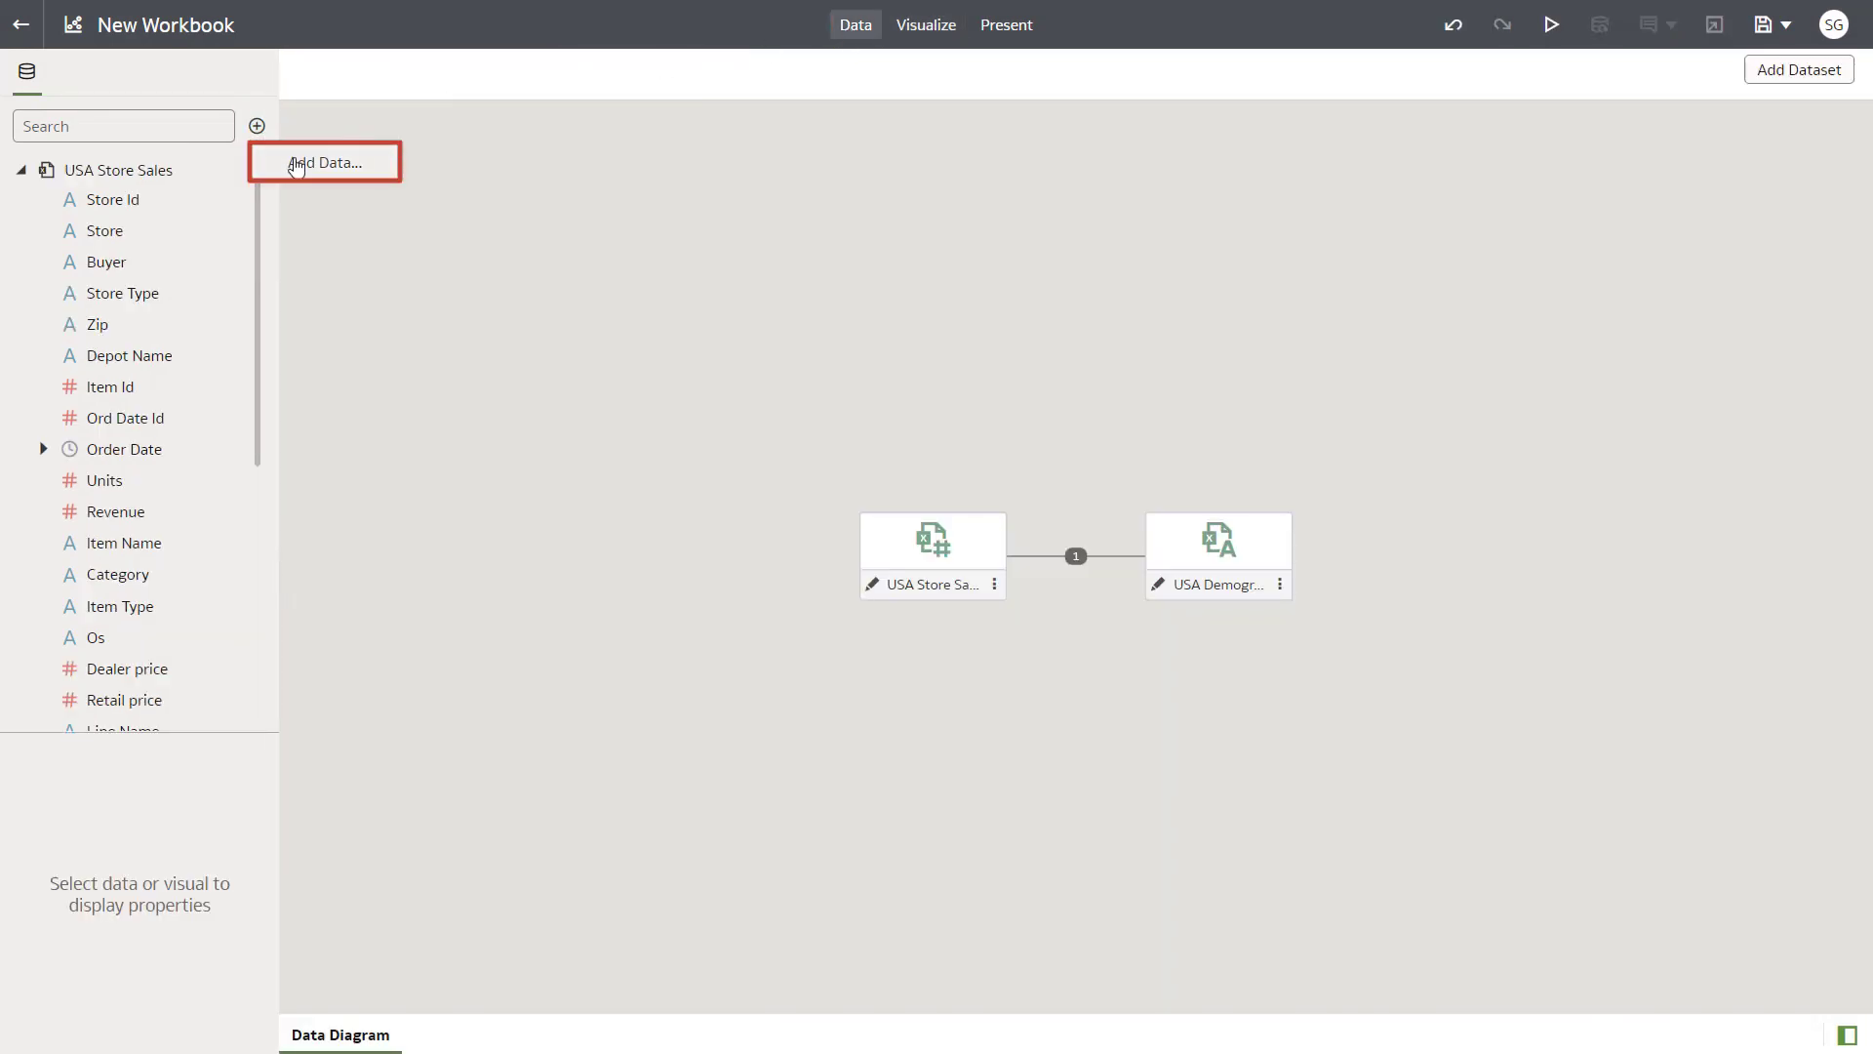
{"action": "left_click", "coordinate": [297, 166]}
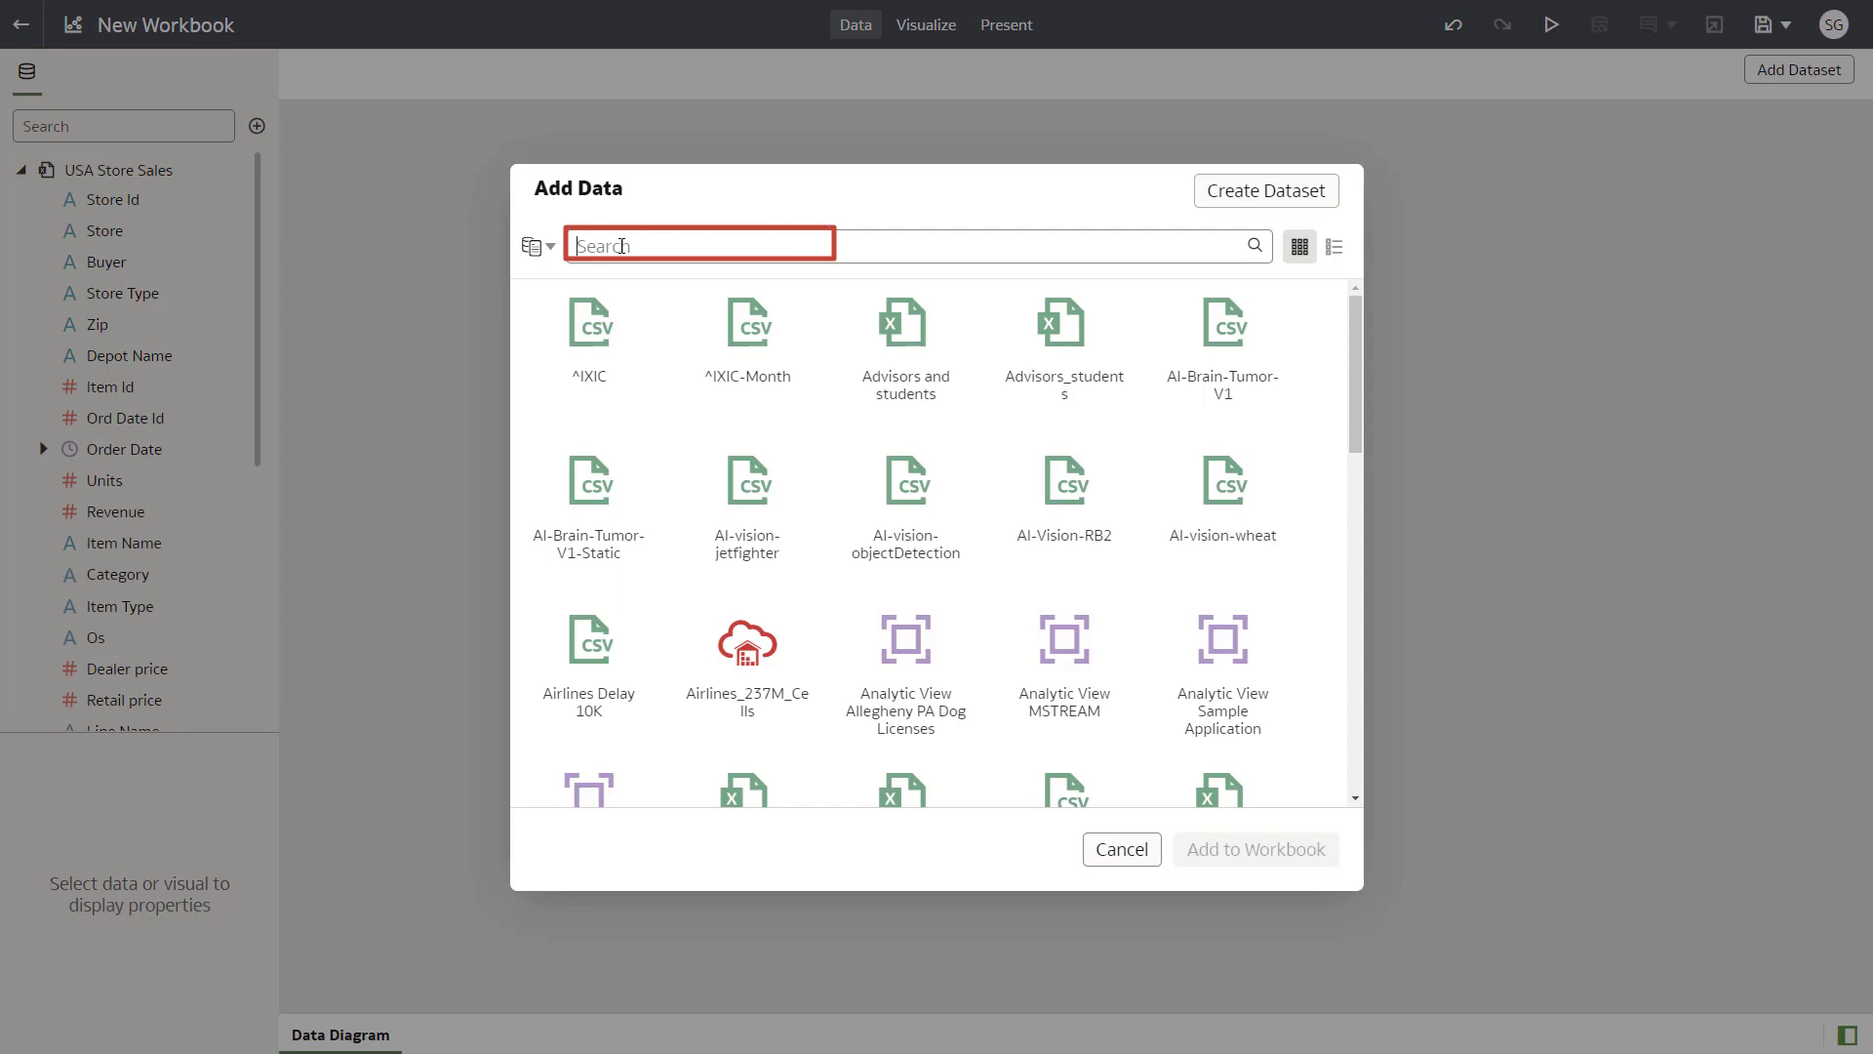
{"action": "type", "text": "usa"}
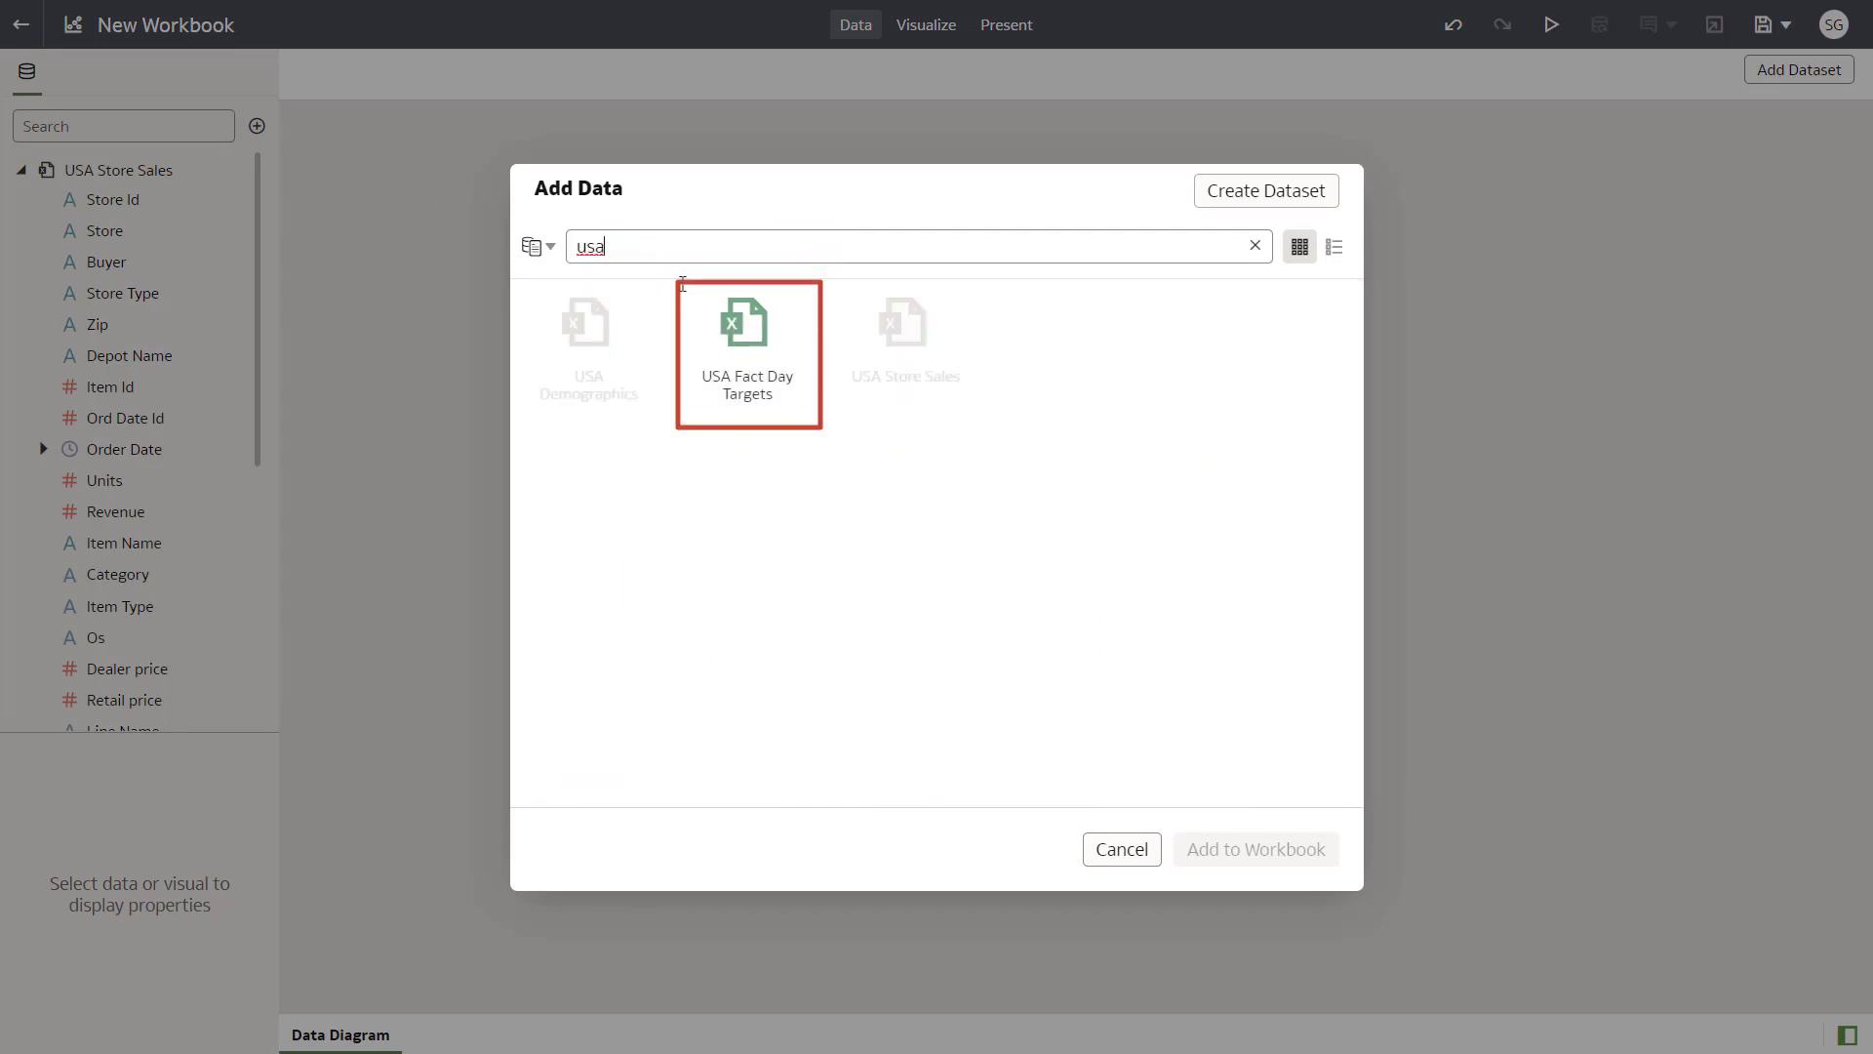
{"action": "left_click", "coordinate": [738, 343]}
{"action": "double_click", "coordinate": [739, 344]}
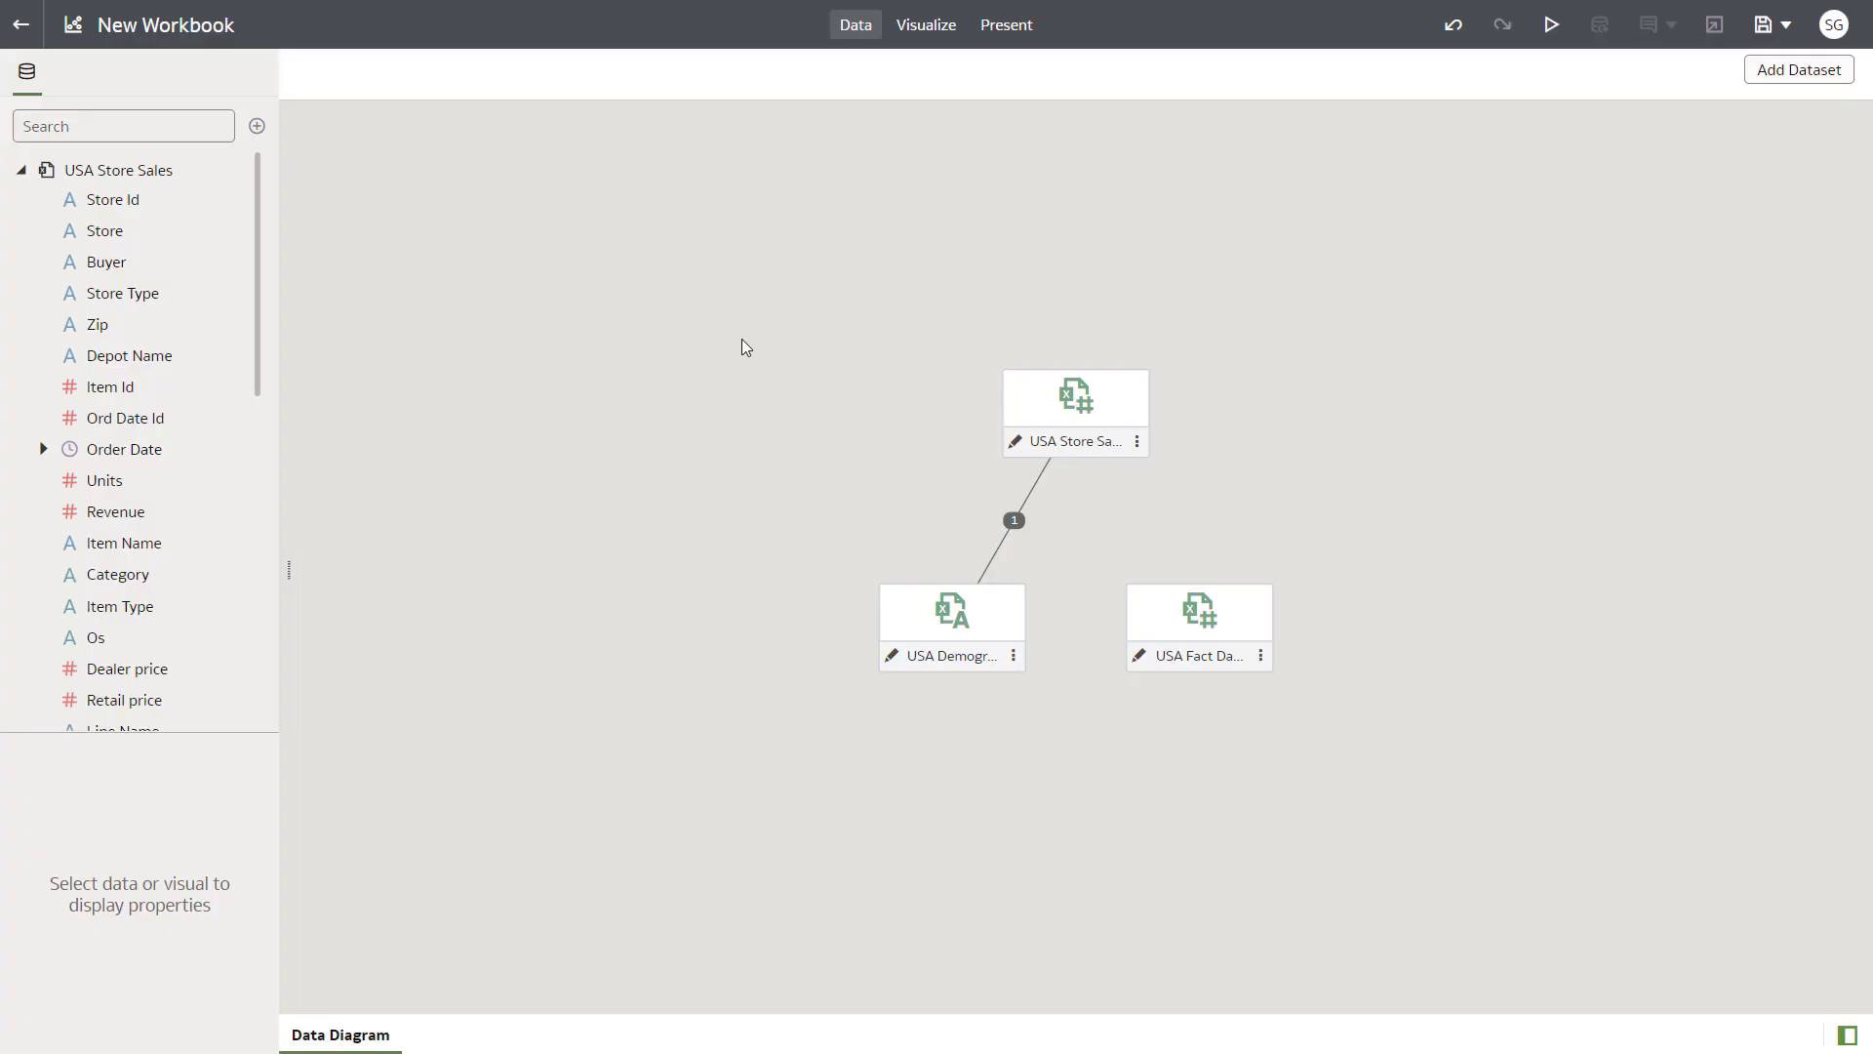
- Blend USA Fact Day Targets with USA Store Sales by matching Target Date to Order Date
{"action": "left_click", "coordinate": [1138, 520]}
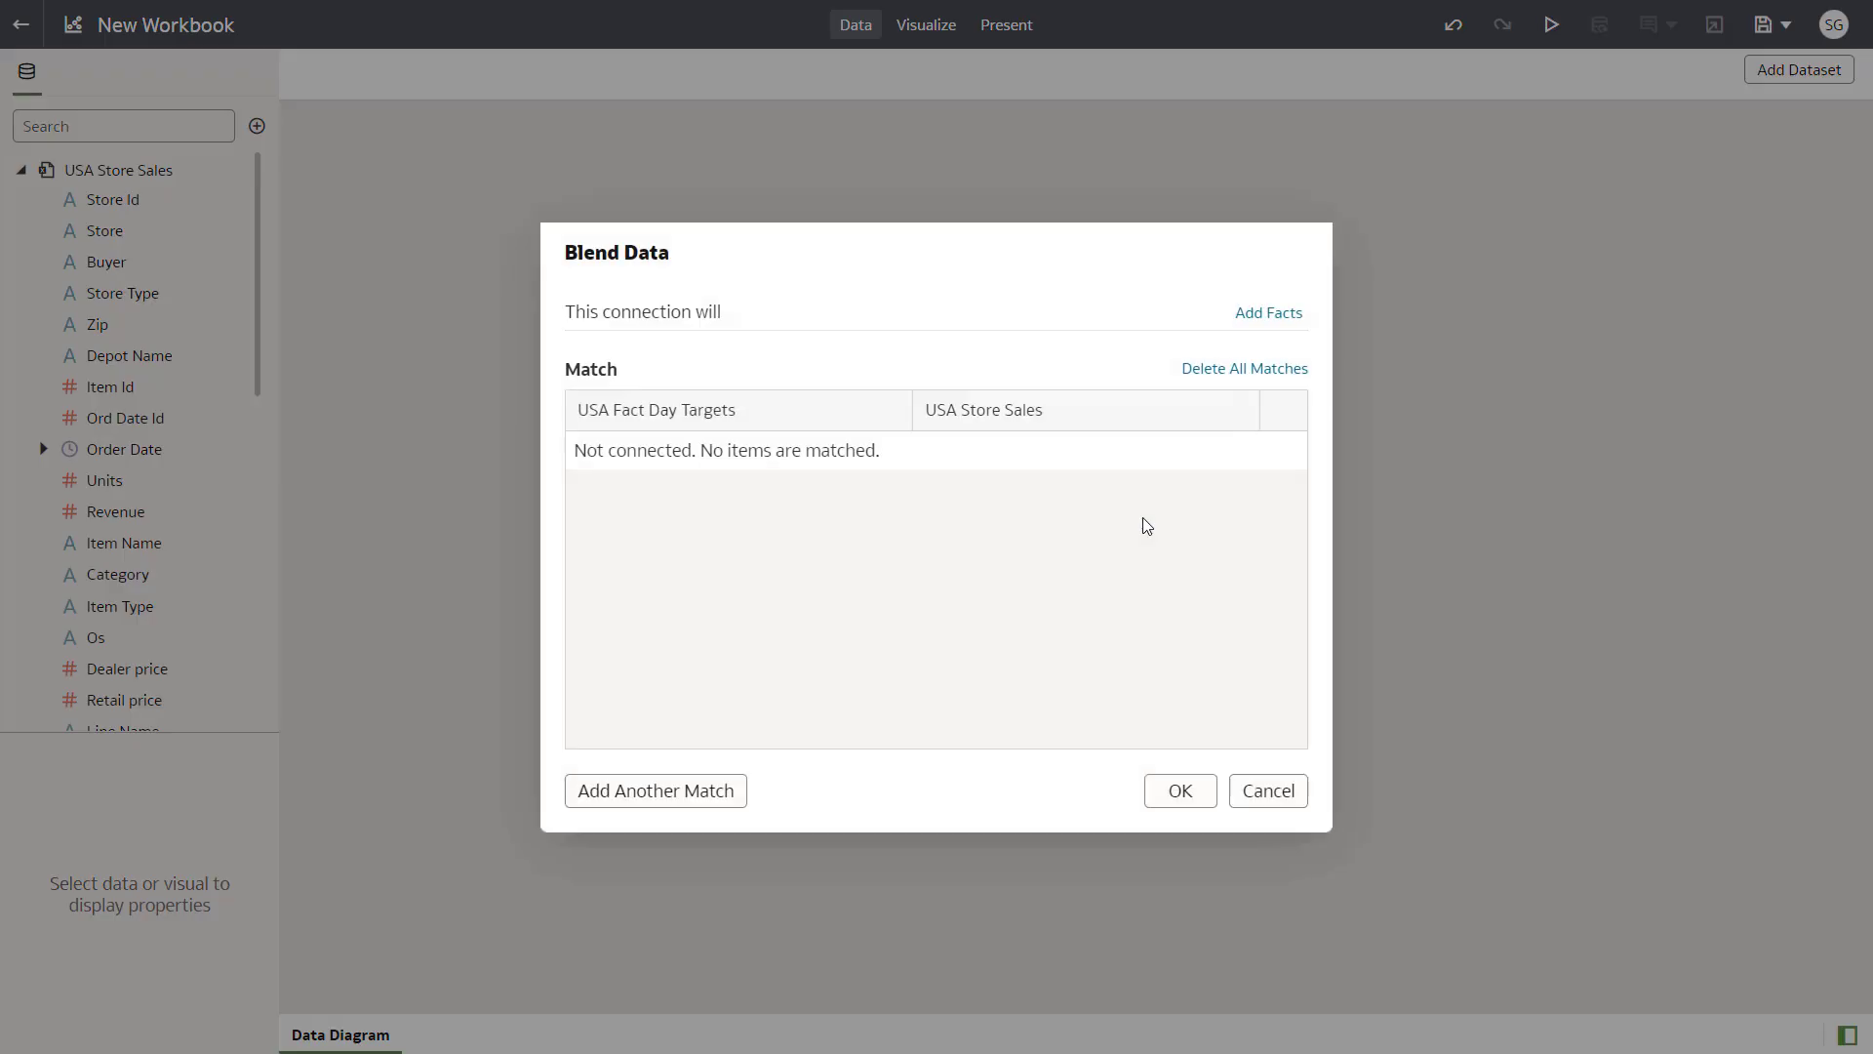
{"action": "left_click", "coordinate": [662, 812]}
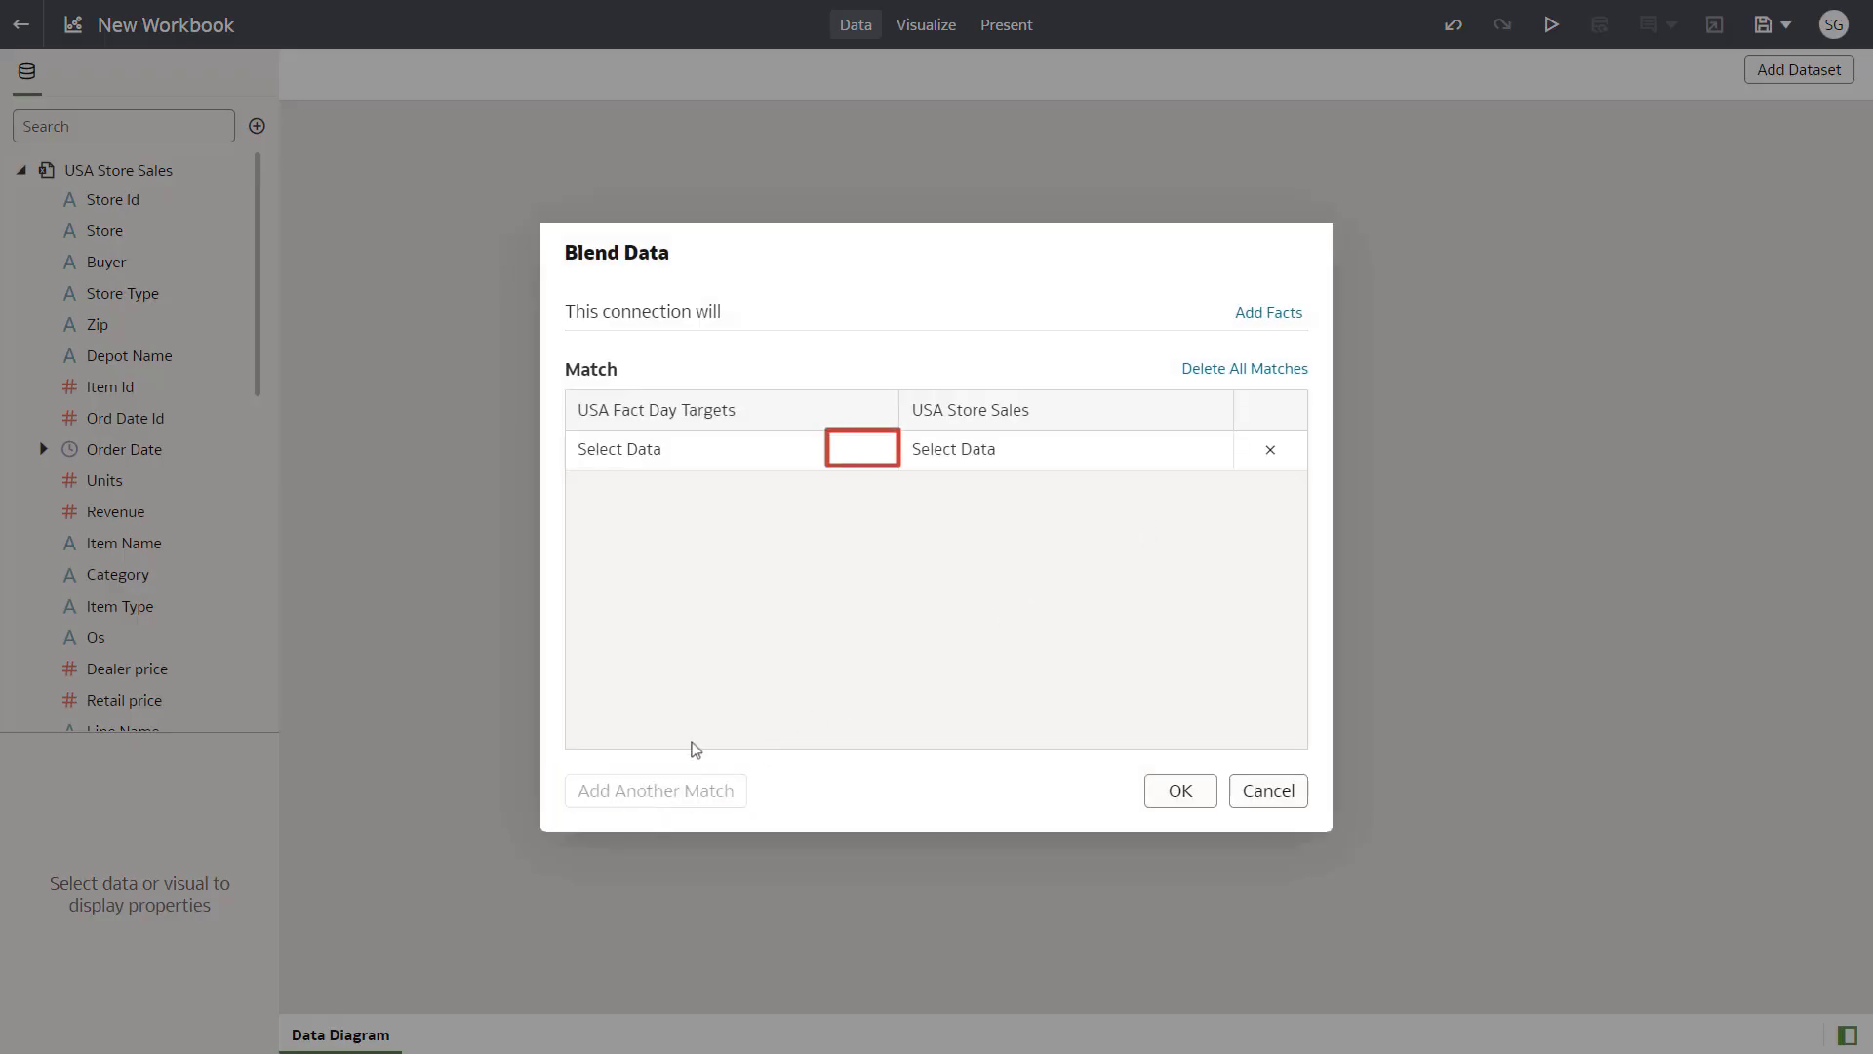
{"action": "left_click", "coordinate": [865, 452]}
{"action": "left_click", "coordinate": [689, 656]}
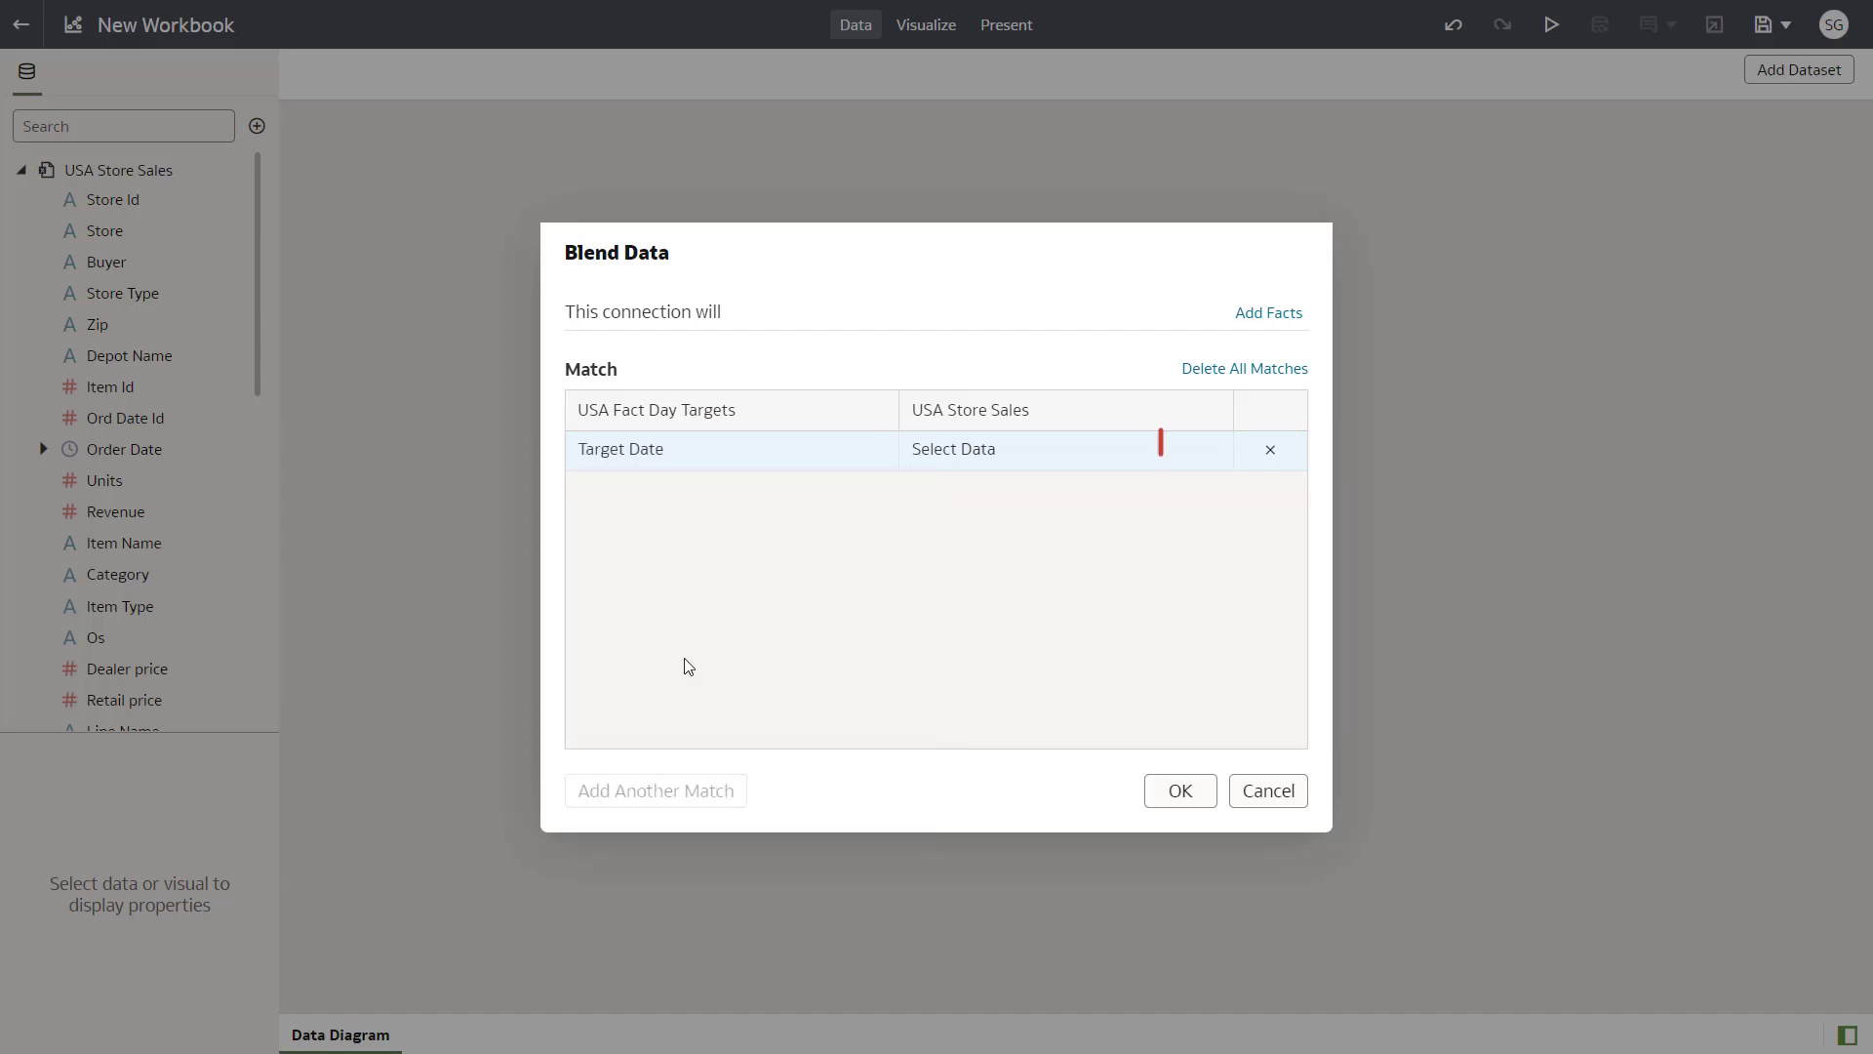
{"action": "left_click", "coordinate": [1154, 460]}
{"action": "left_click", "coordinate": [1047, 576]}
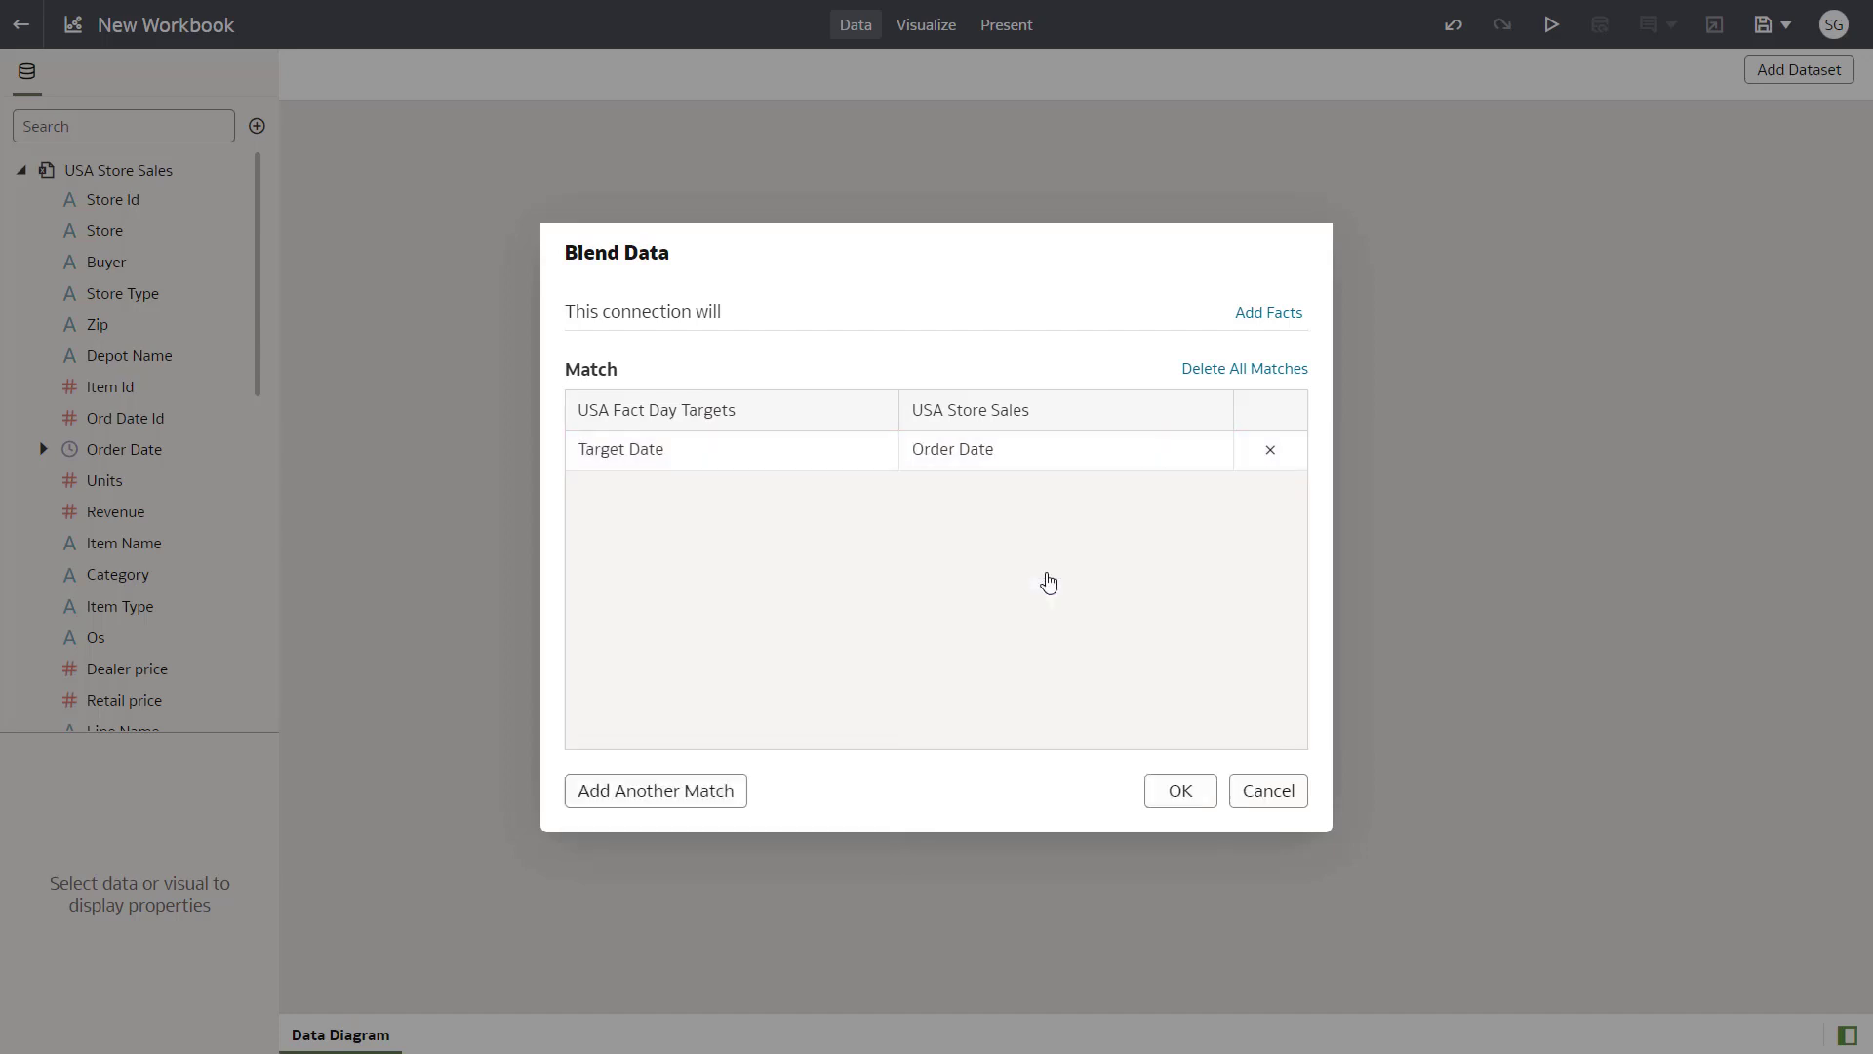
{"action": "left_click", "coordinate": [1181, 790]}
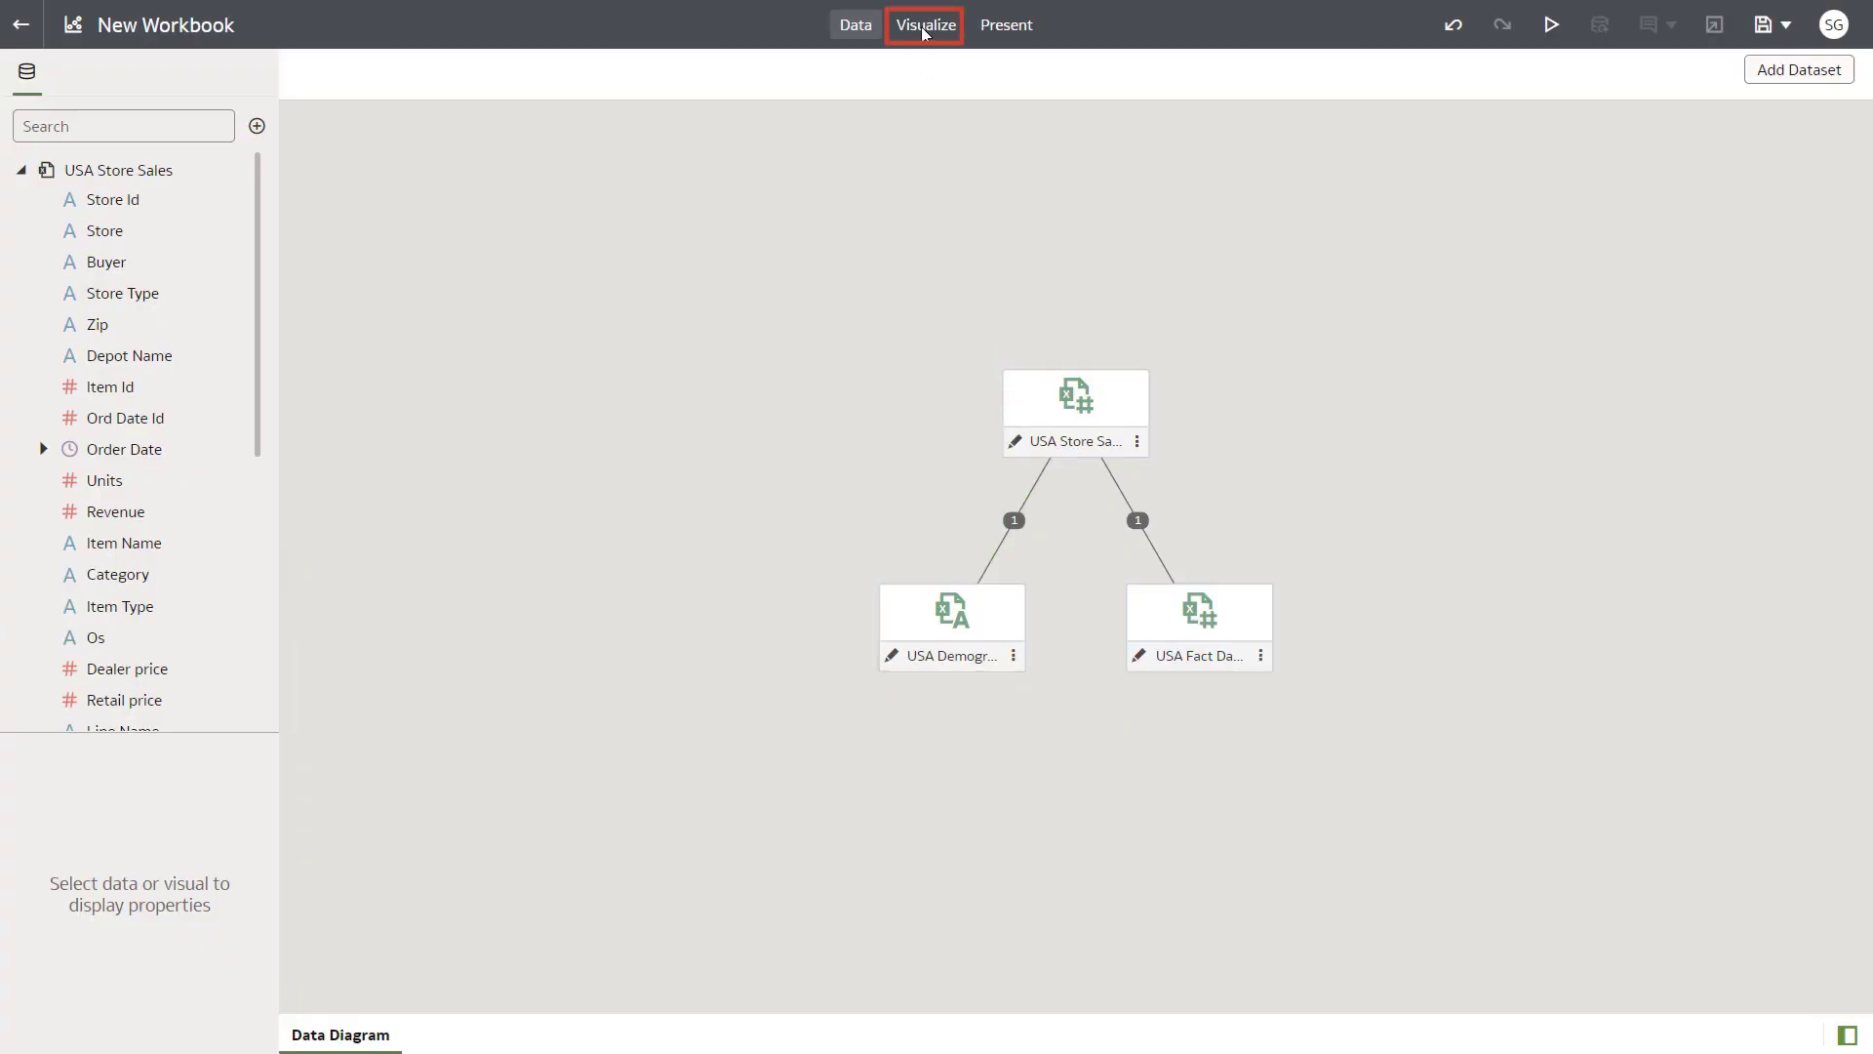
- In Visualize, add a validated calculation named Revenue Variance defined as Revenue - Target Revenue
{"action": "left_click", "coordinate": [924, 27]}
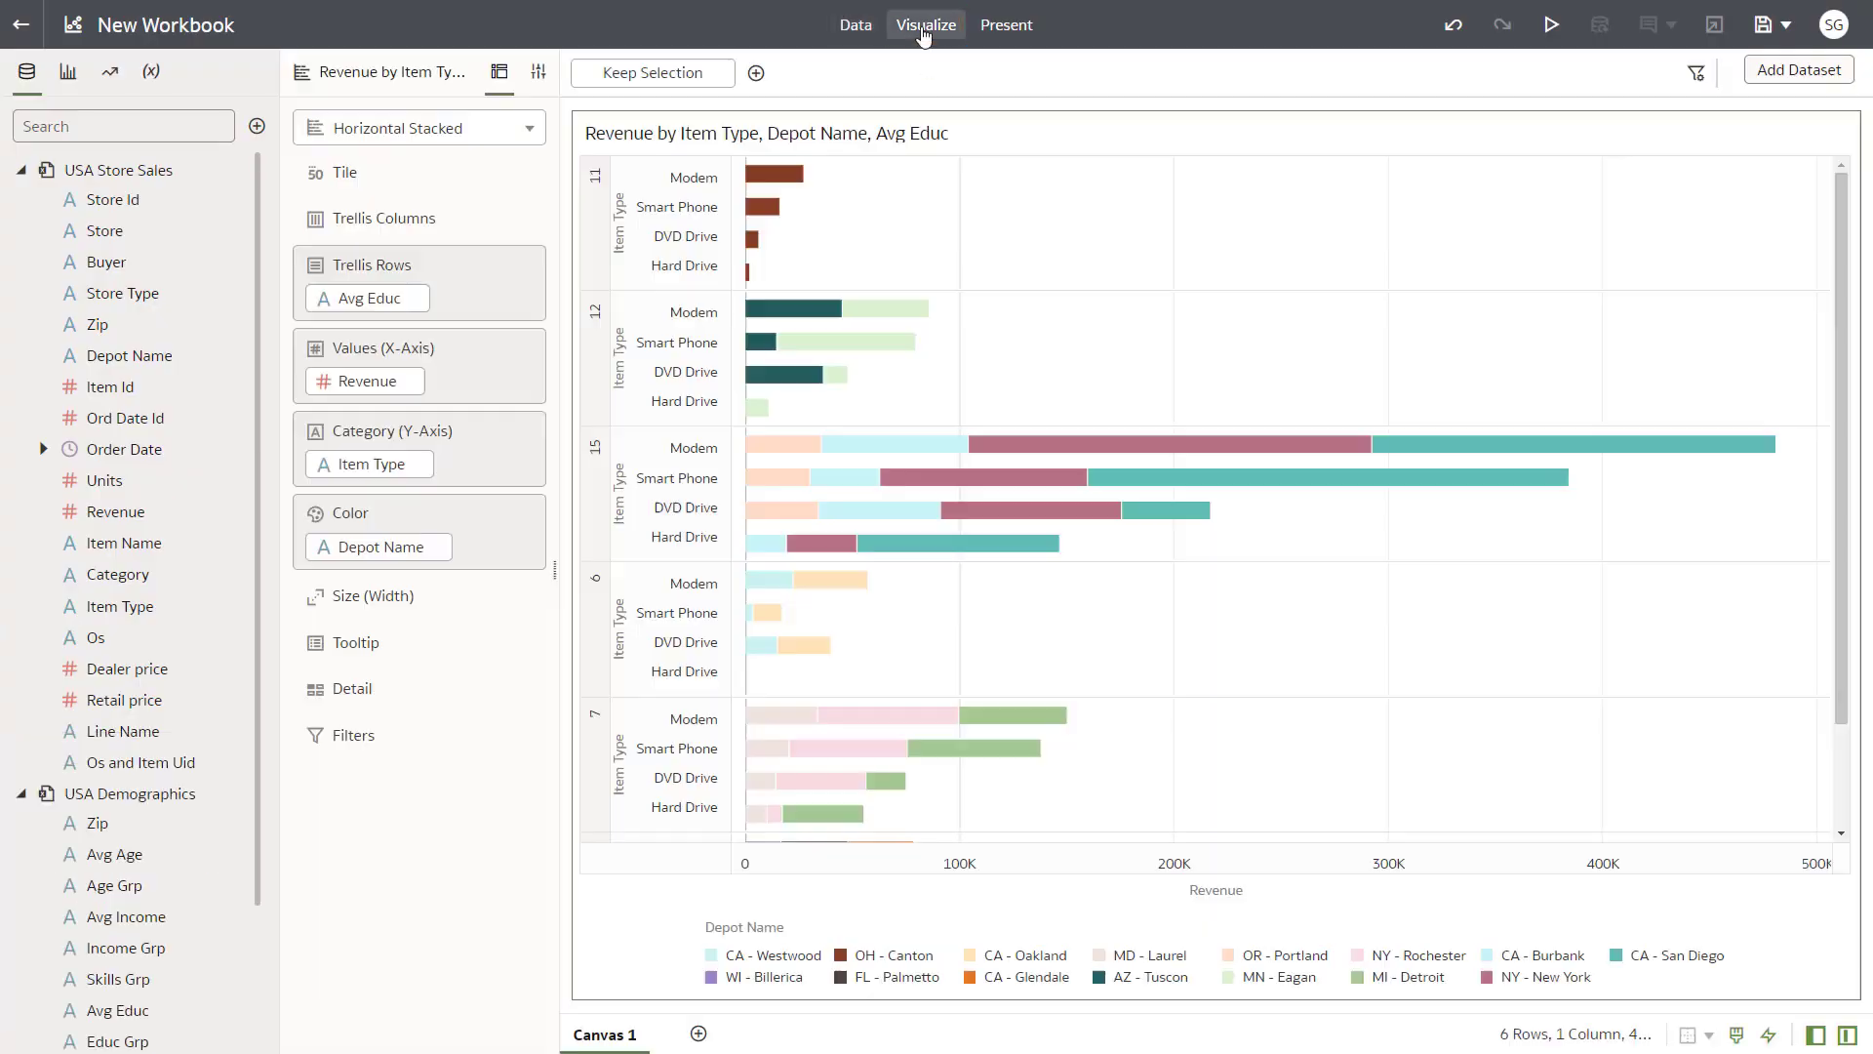
{"action": "left_click", "coordinate": [255, 126]}
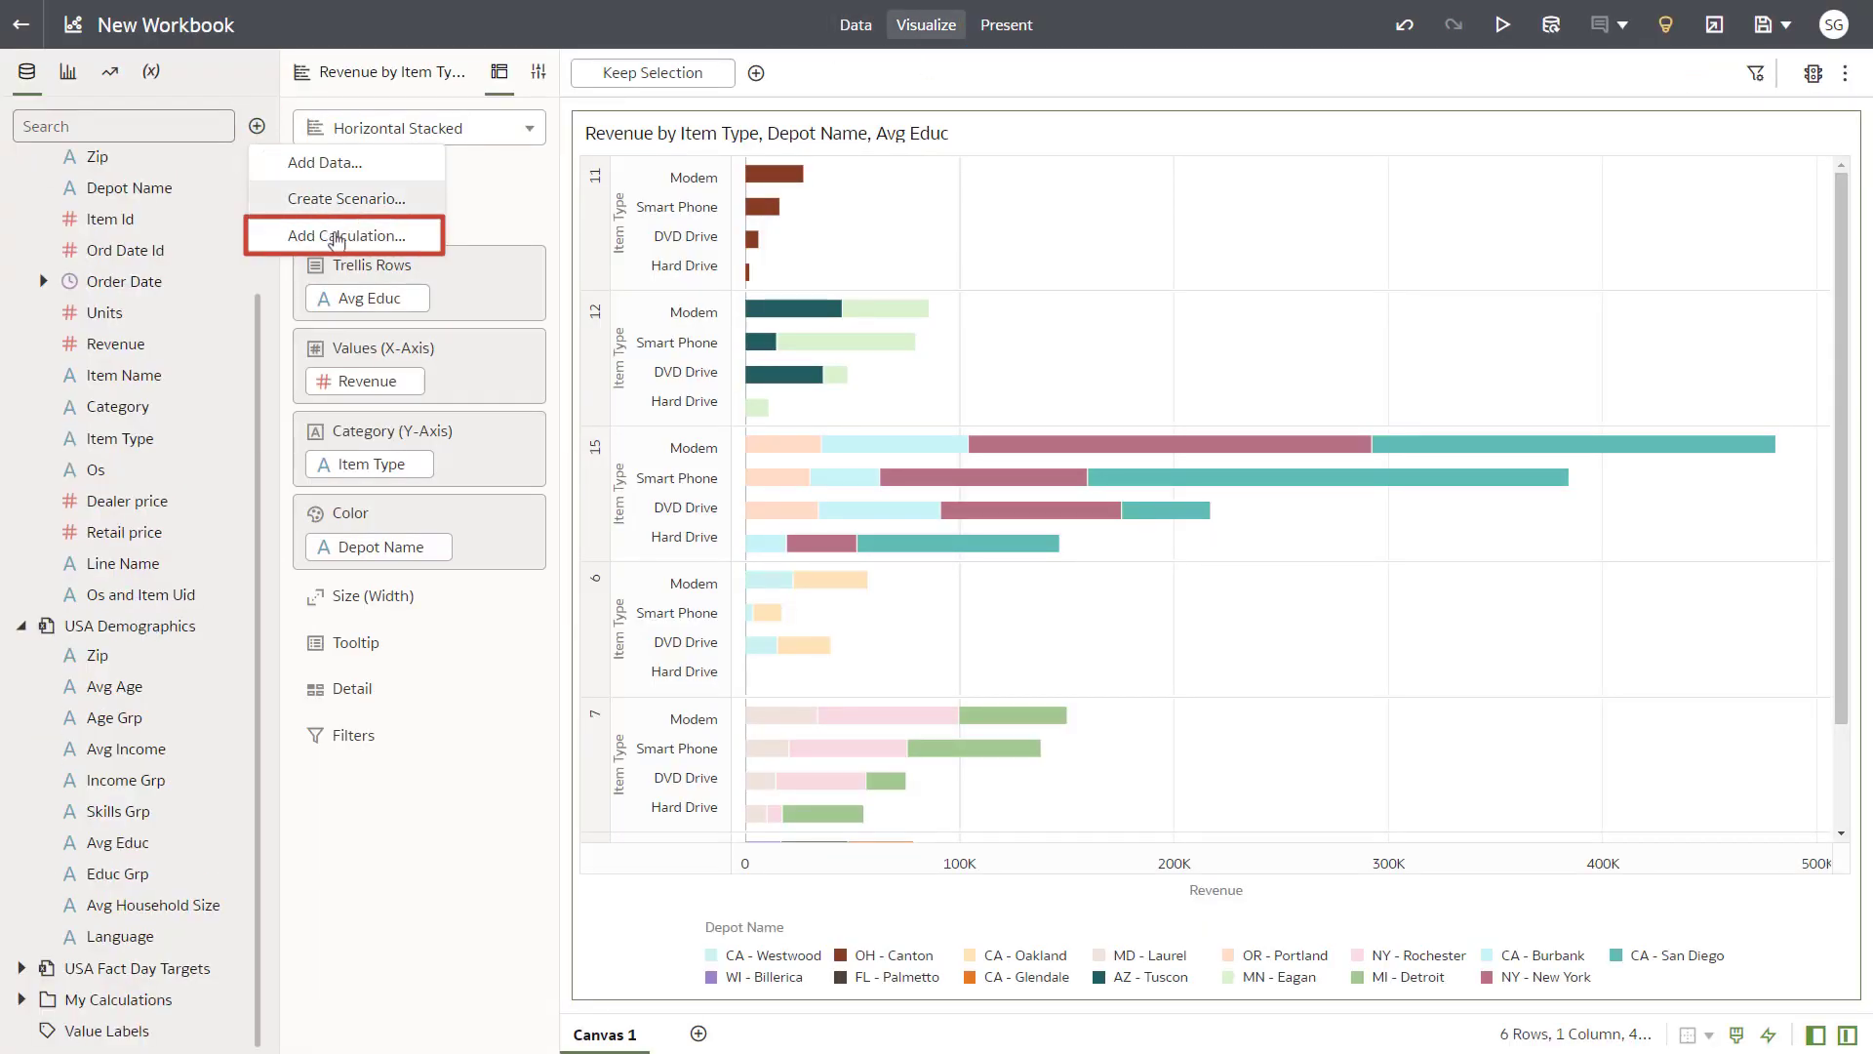
{"action": "left_click", "coordinate": [347, 235]}
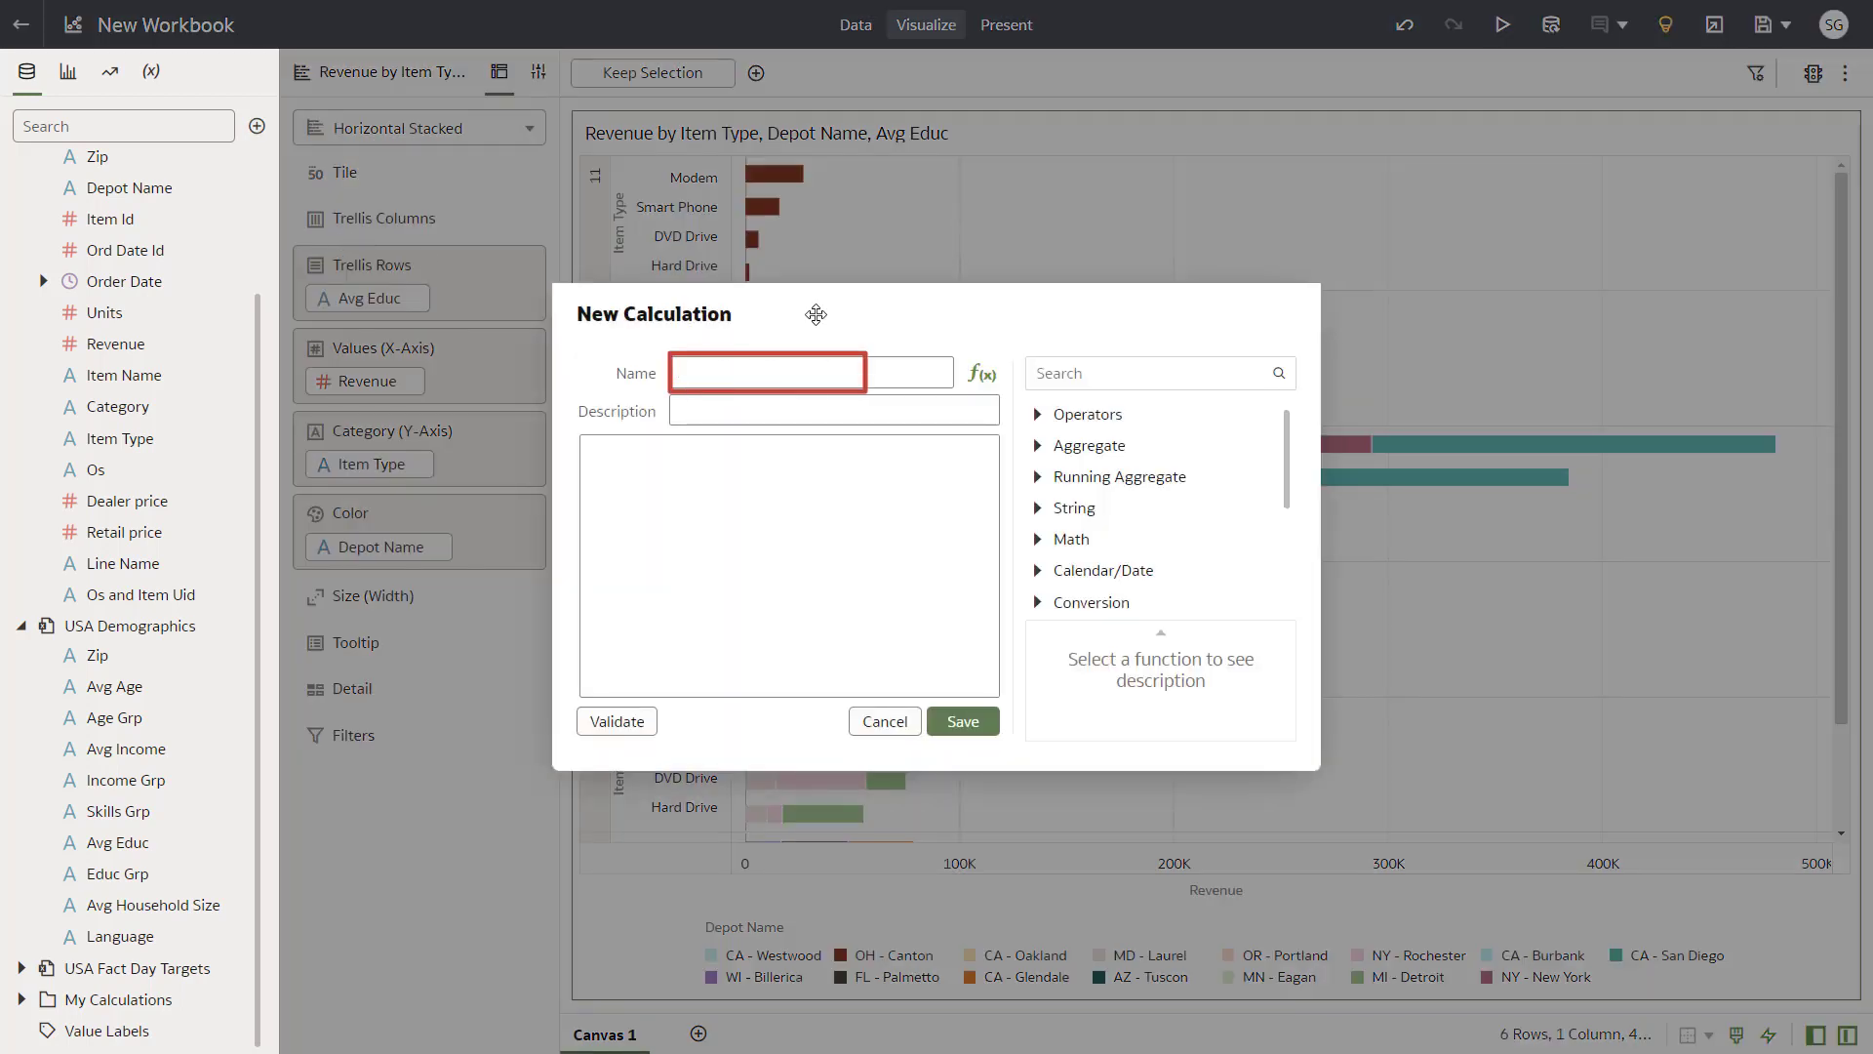
{"action": "type", "text": "Revenue Variance"}
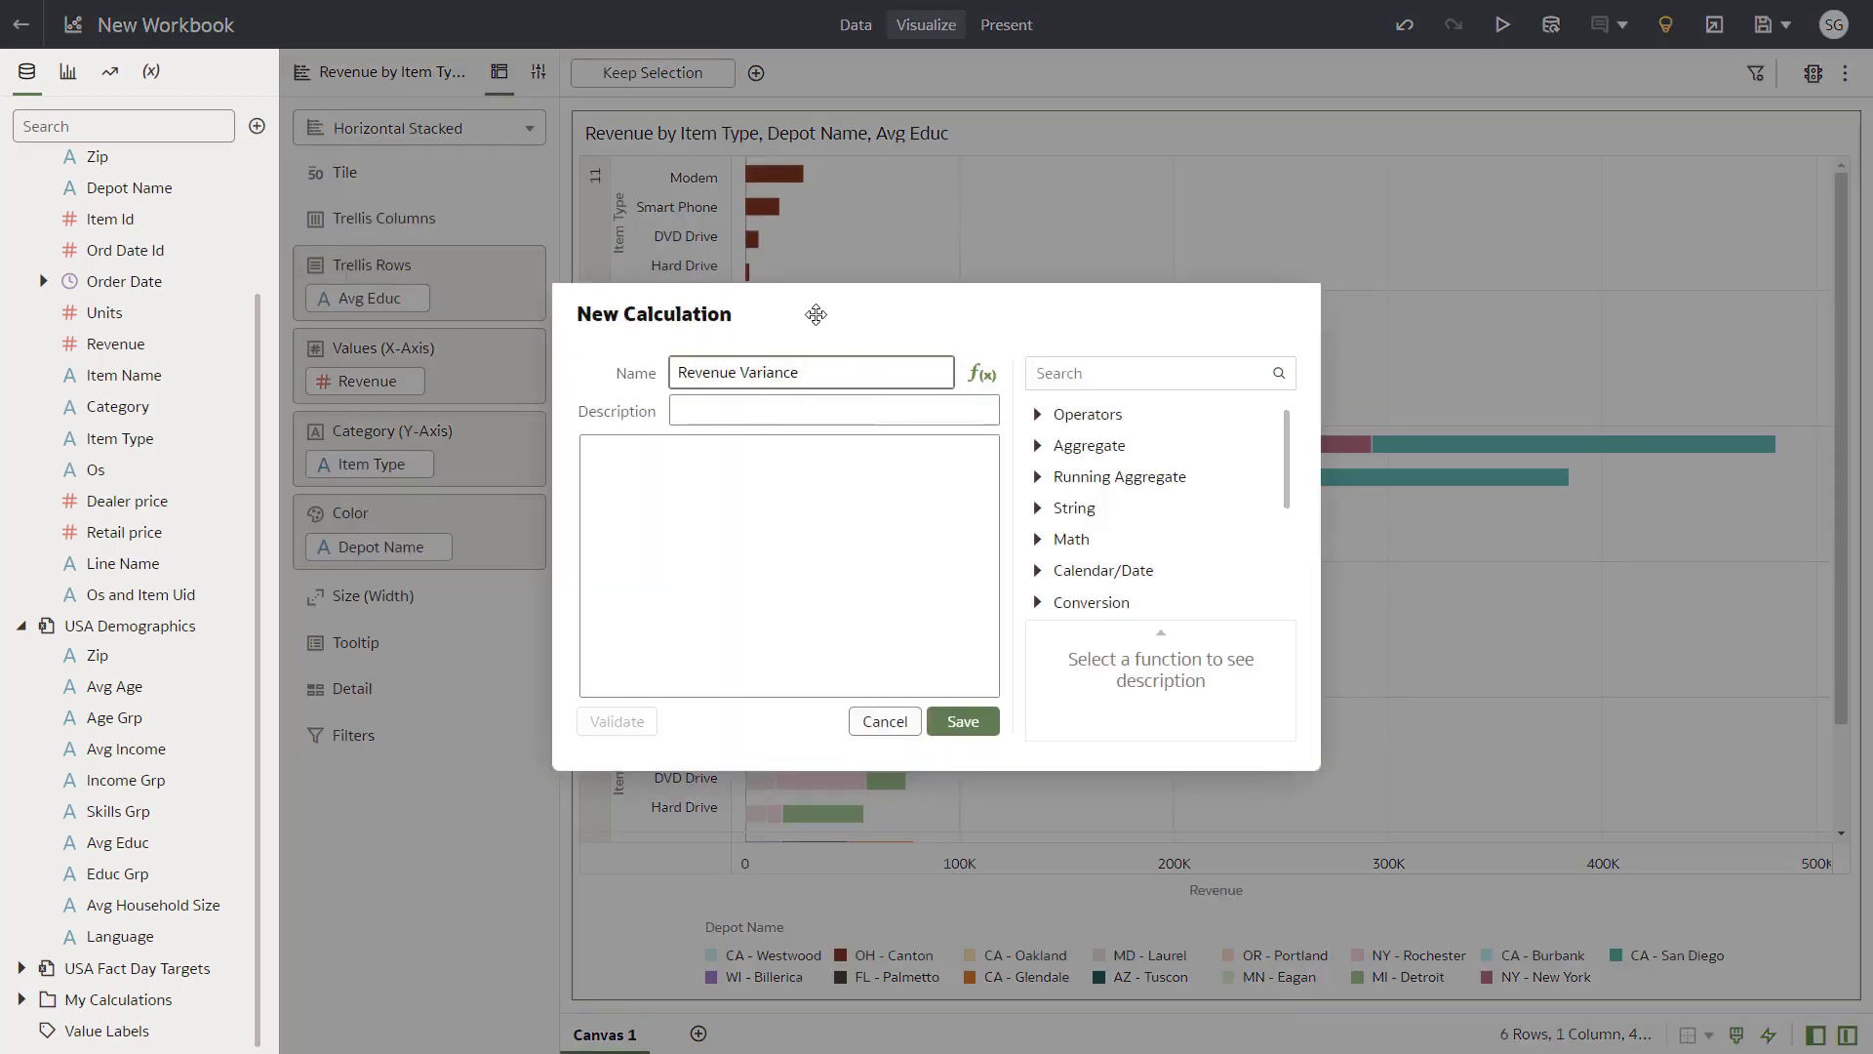
{"action": "left_click", "coordinate": [766, 492]}
{"action": "type", "text": "rev"}
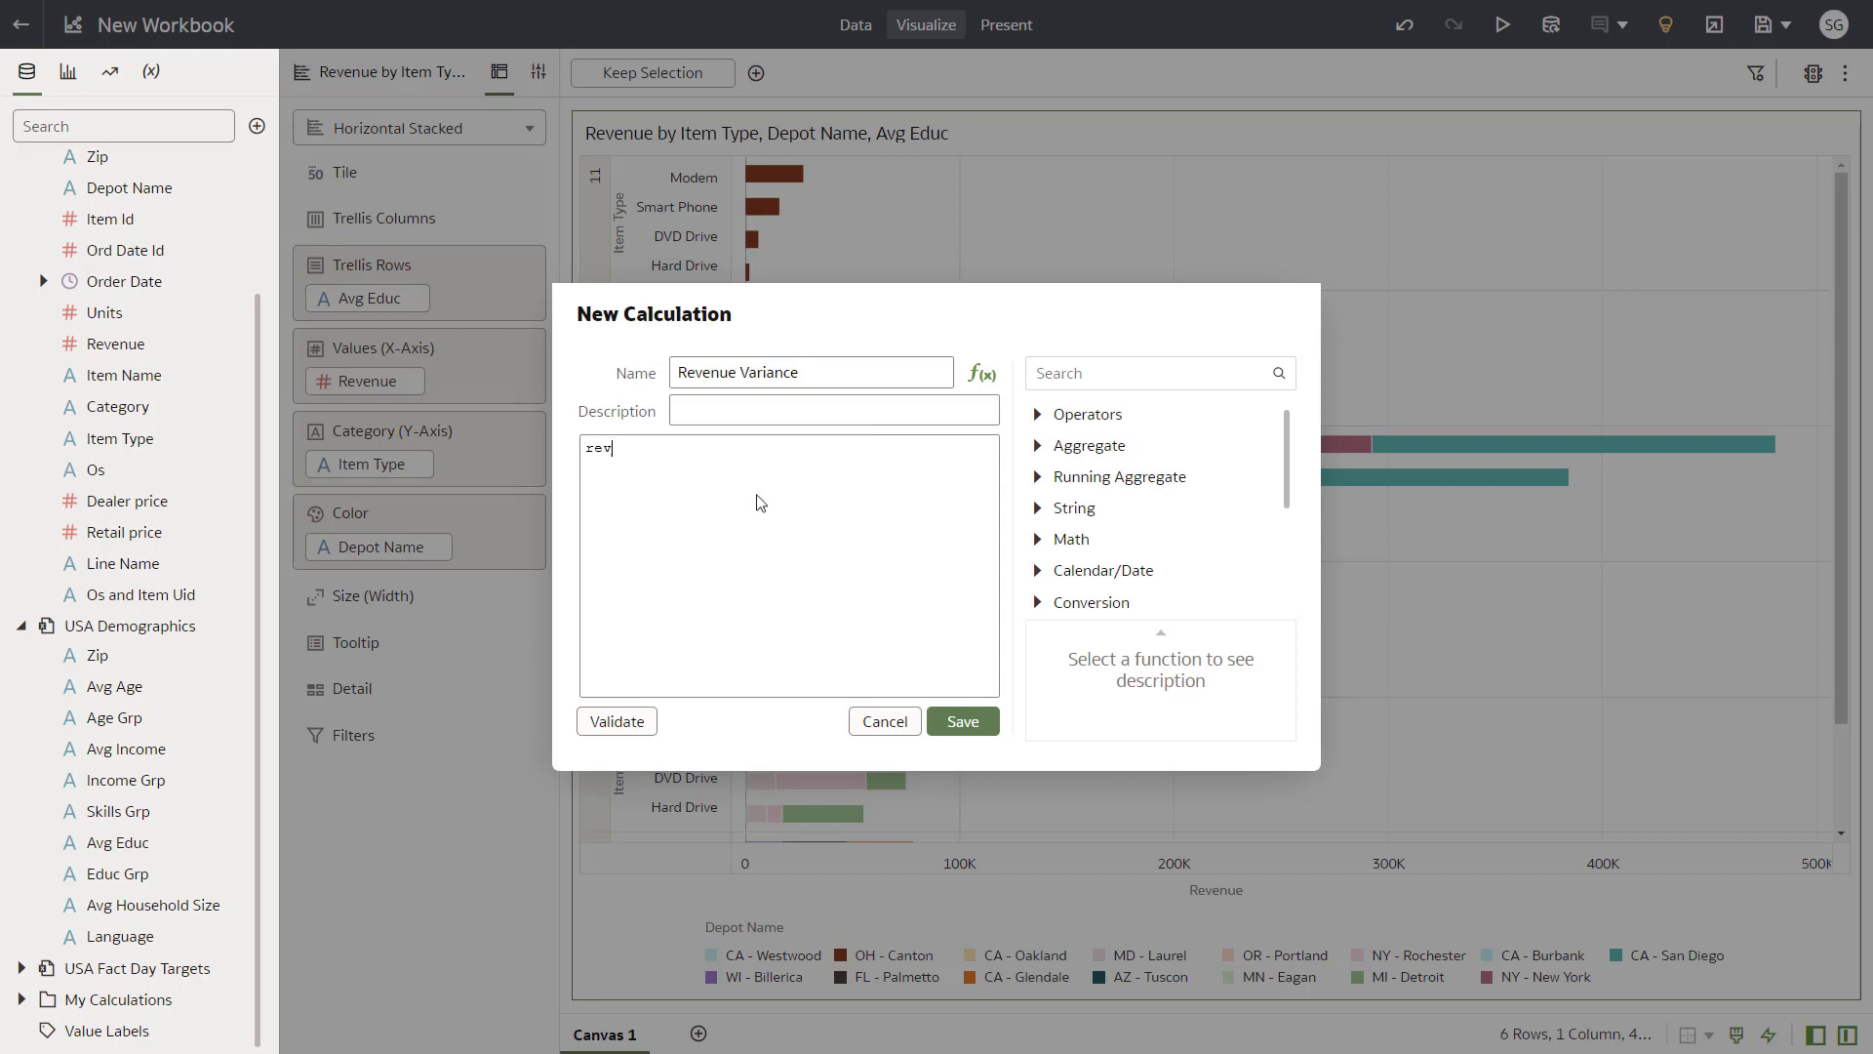
{"action": "left_click", "coordinate": [757, 478]}
{"action": "type", "text": "- tar"}
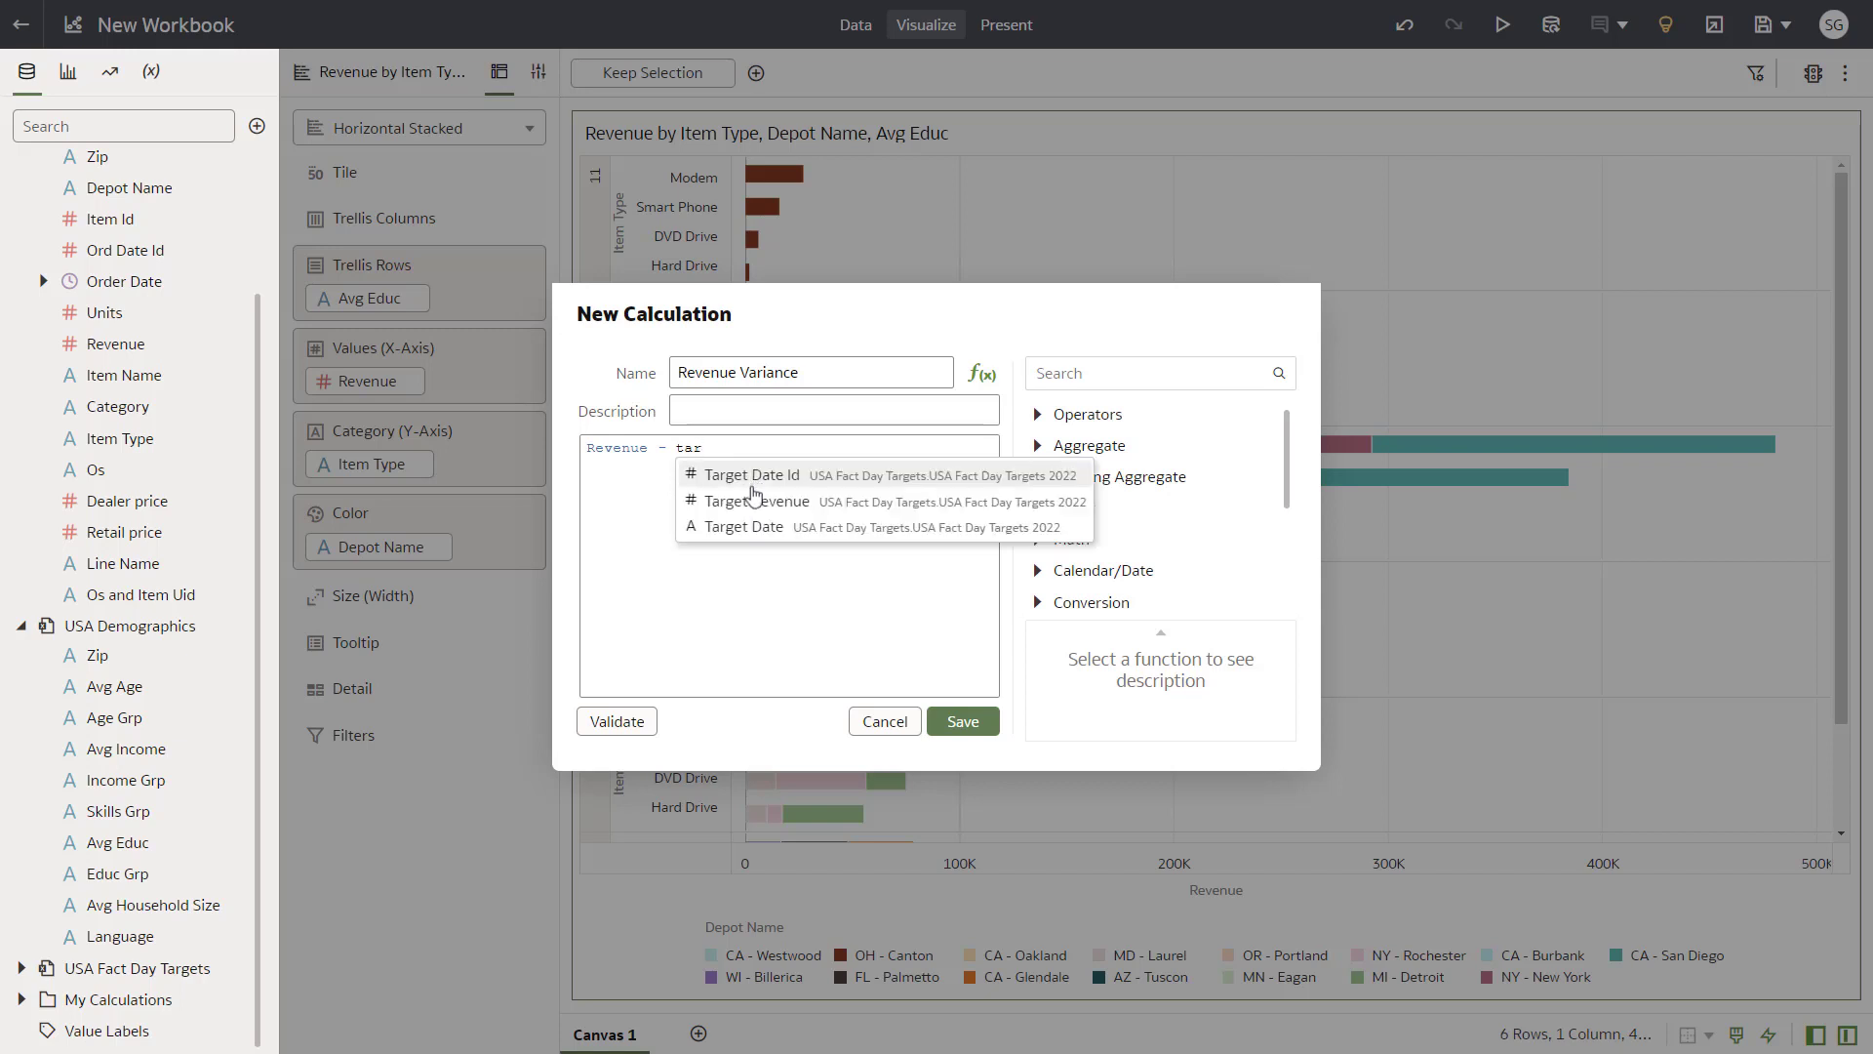
{"action": "left_click", "coordinate": [754, 507]}
{"action": "left_click", "coordinate": [634, 730]}
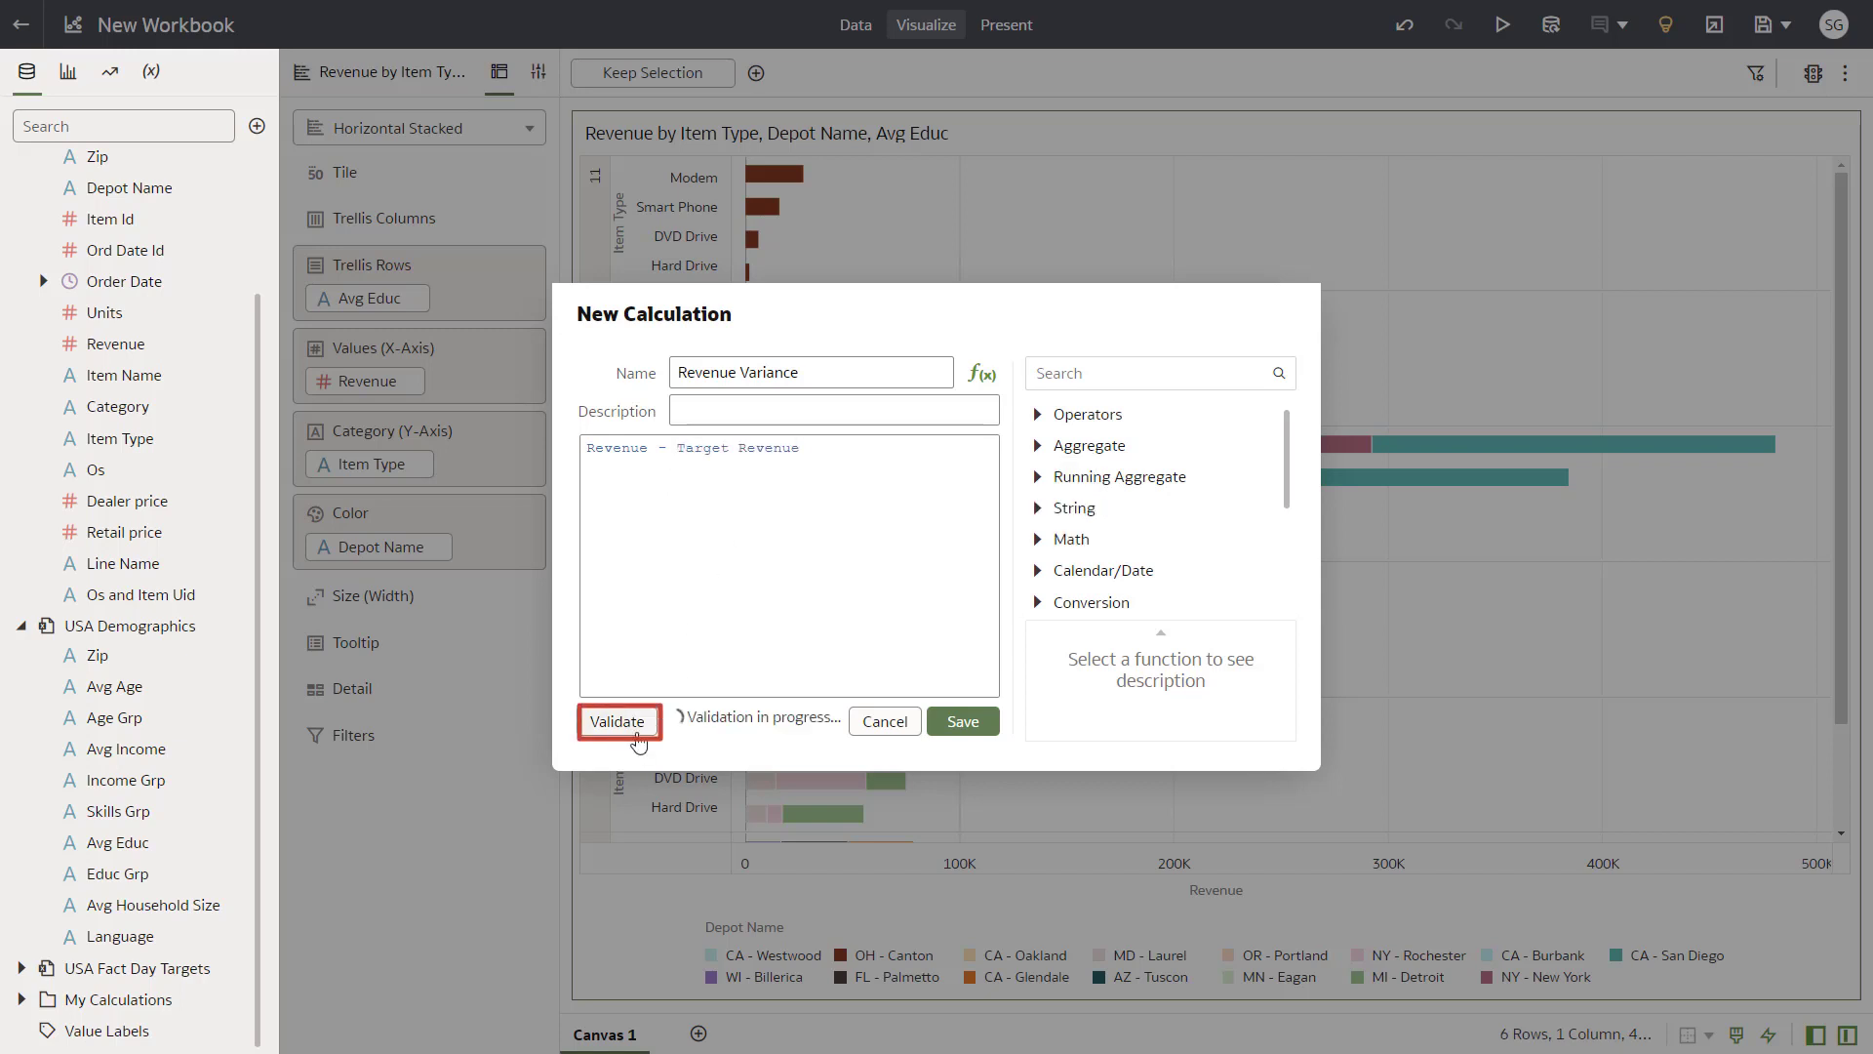
{"action": "left_click", "coordinate": [963, 721]}
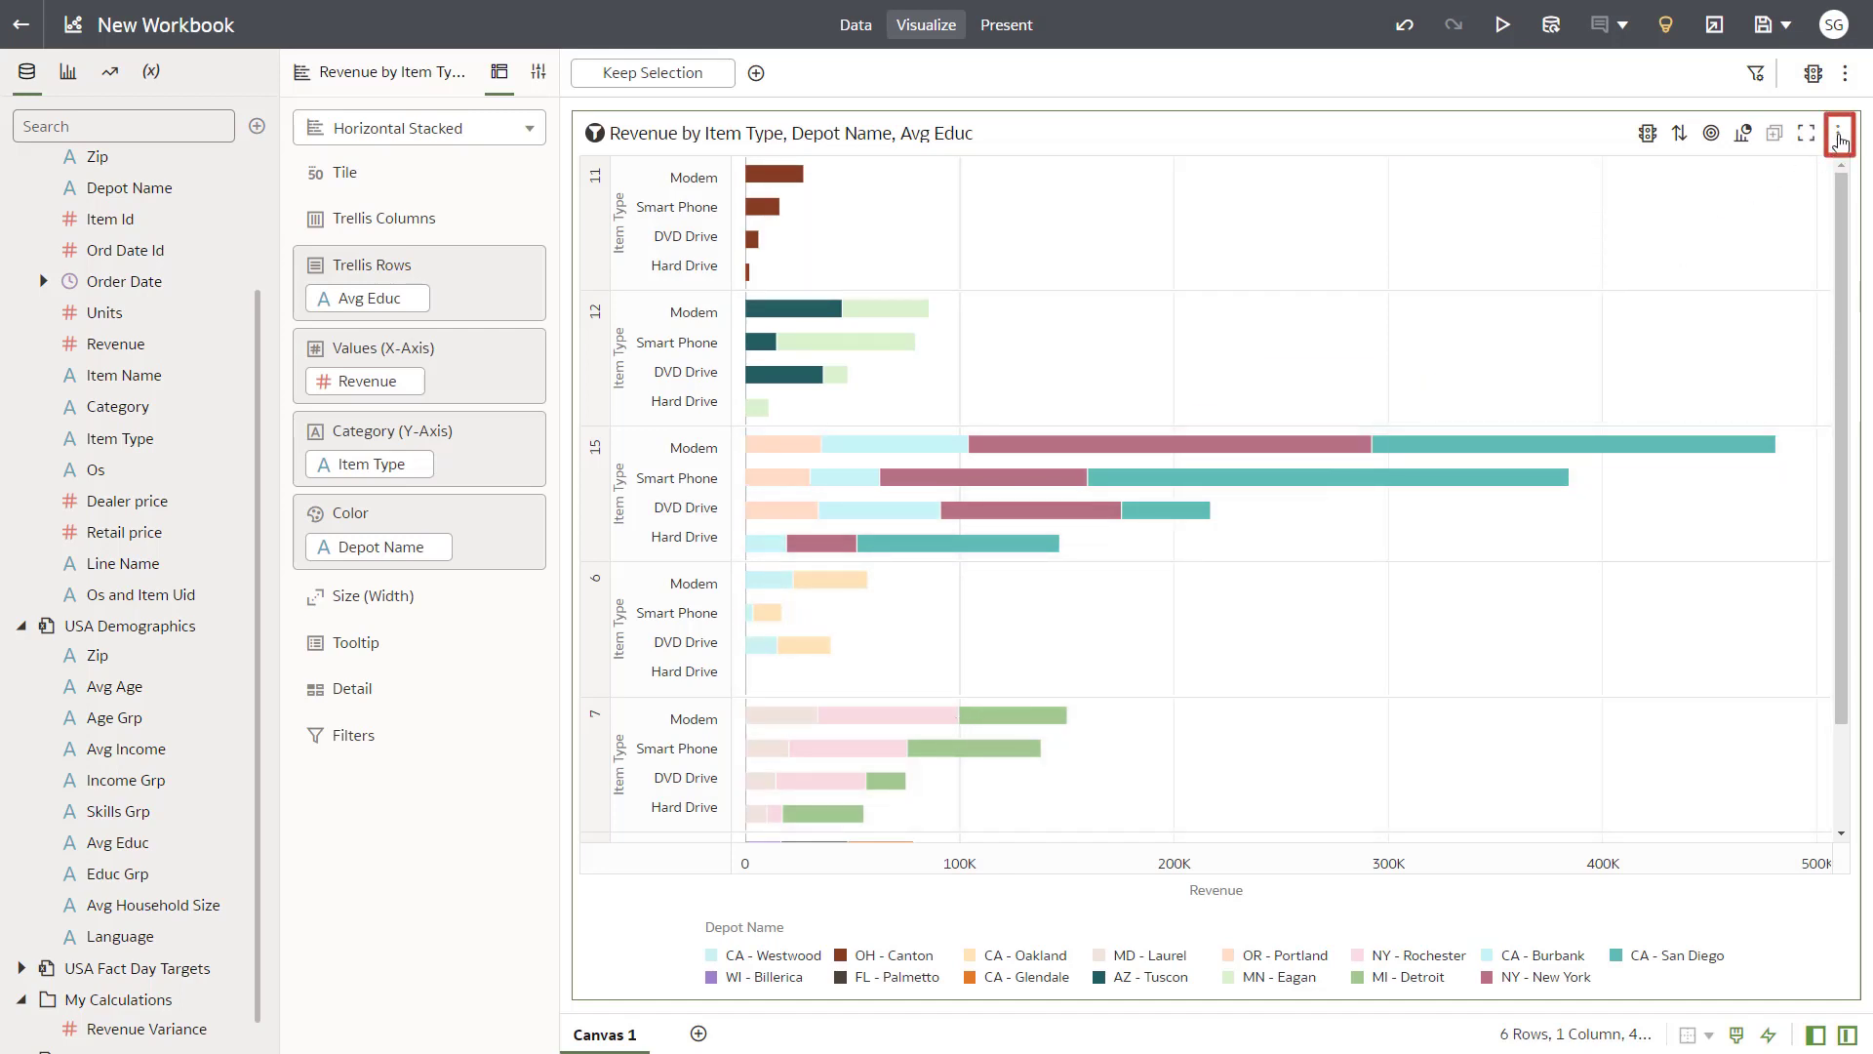
- Duplicate the revenue chart beside the original
{"action": "left_click", "coordinate": [1839, 139]}
{"action": "left_click", "coordinate": [1676, 348]}
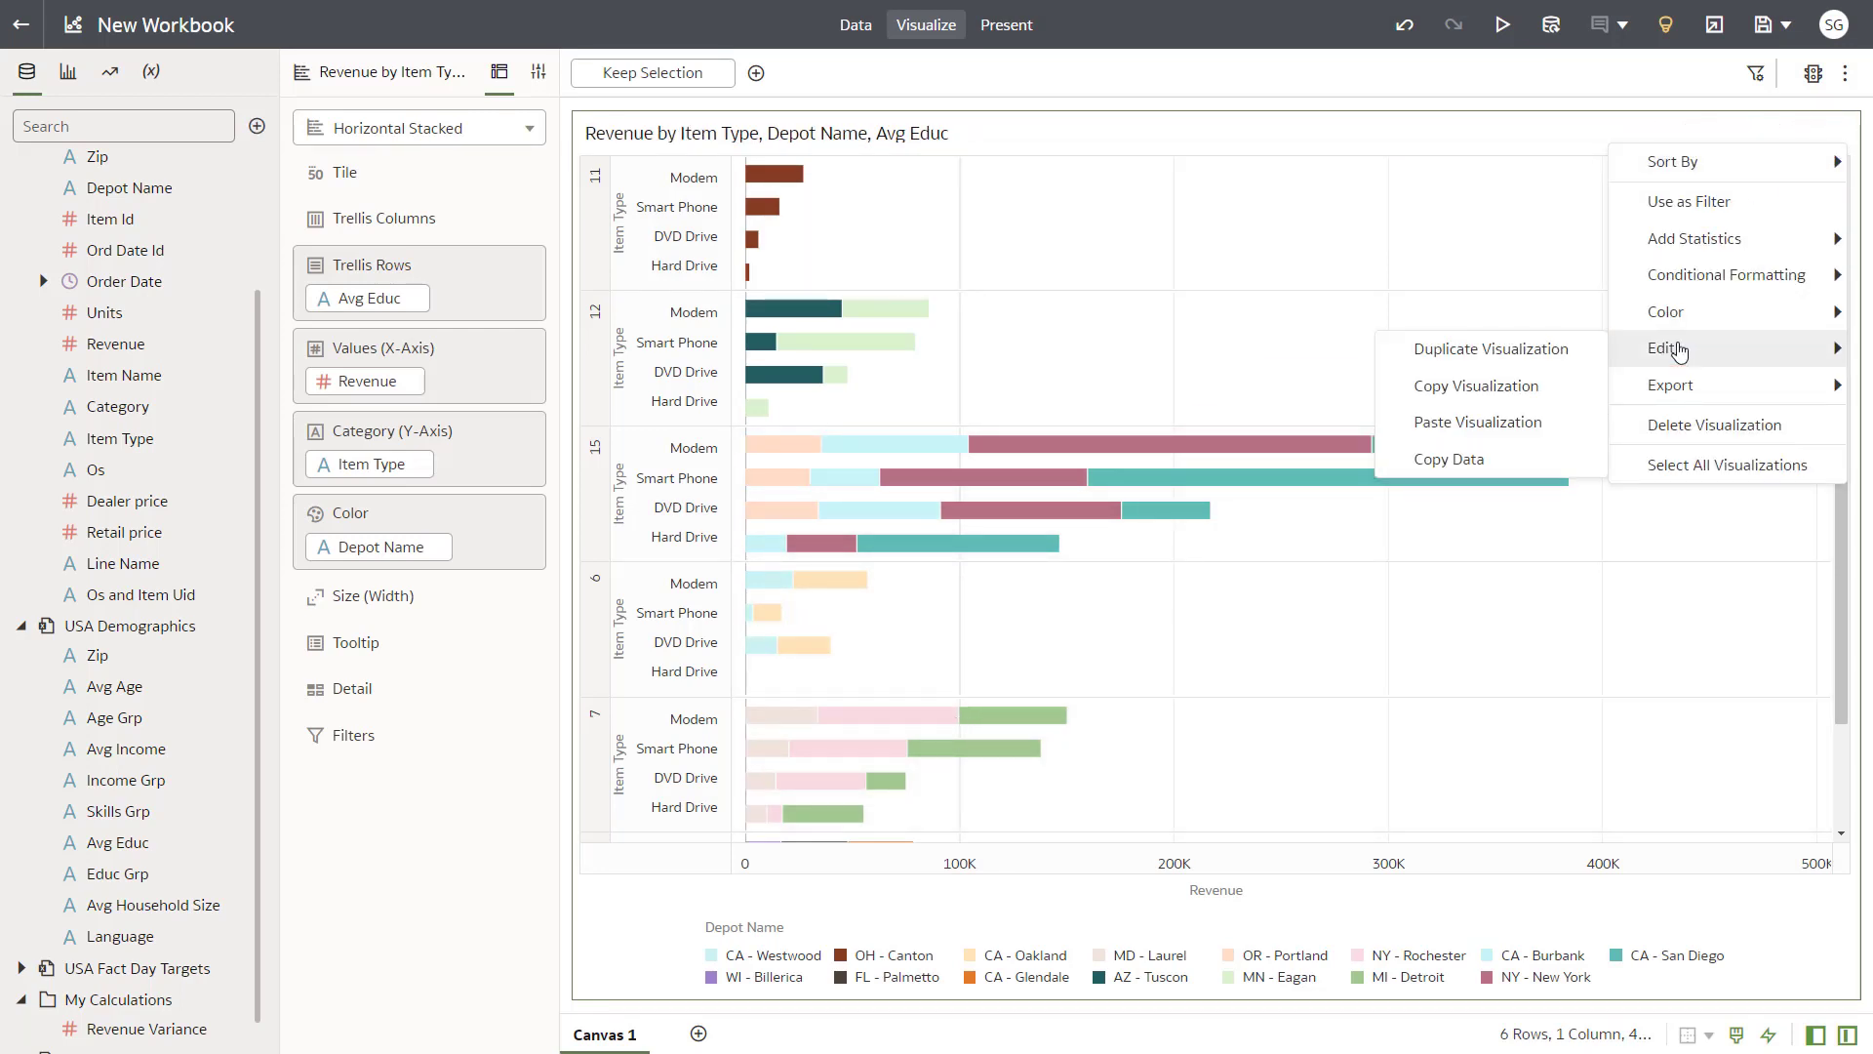
{"action": "left_click", "coordinate": [1522, 390]}
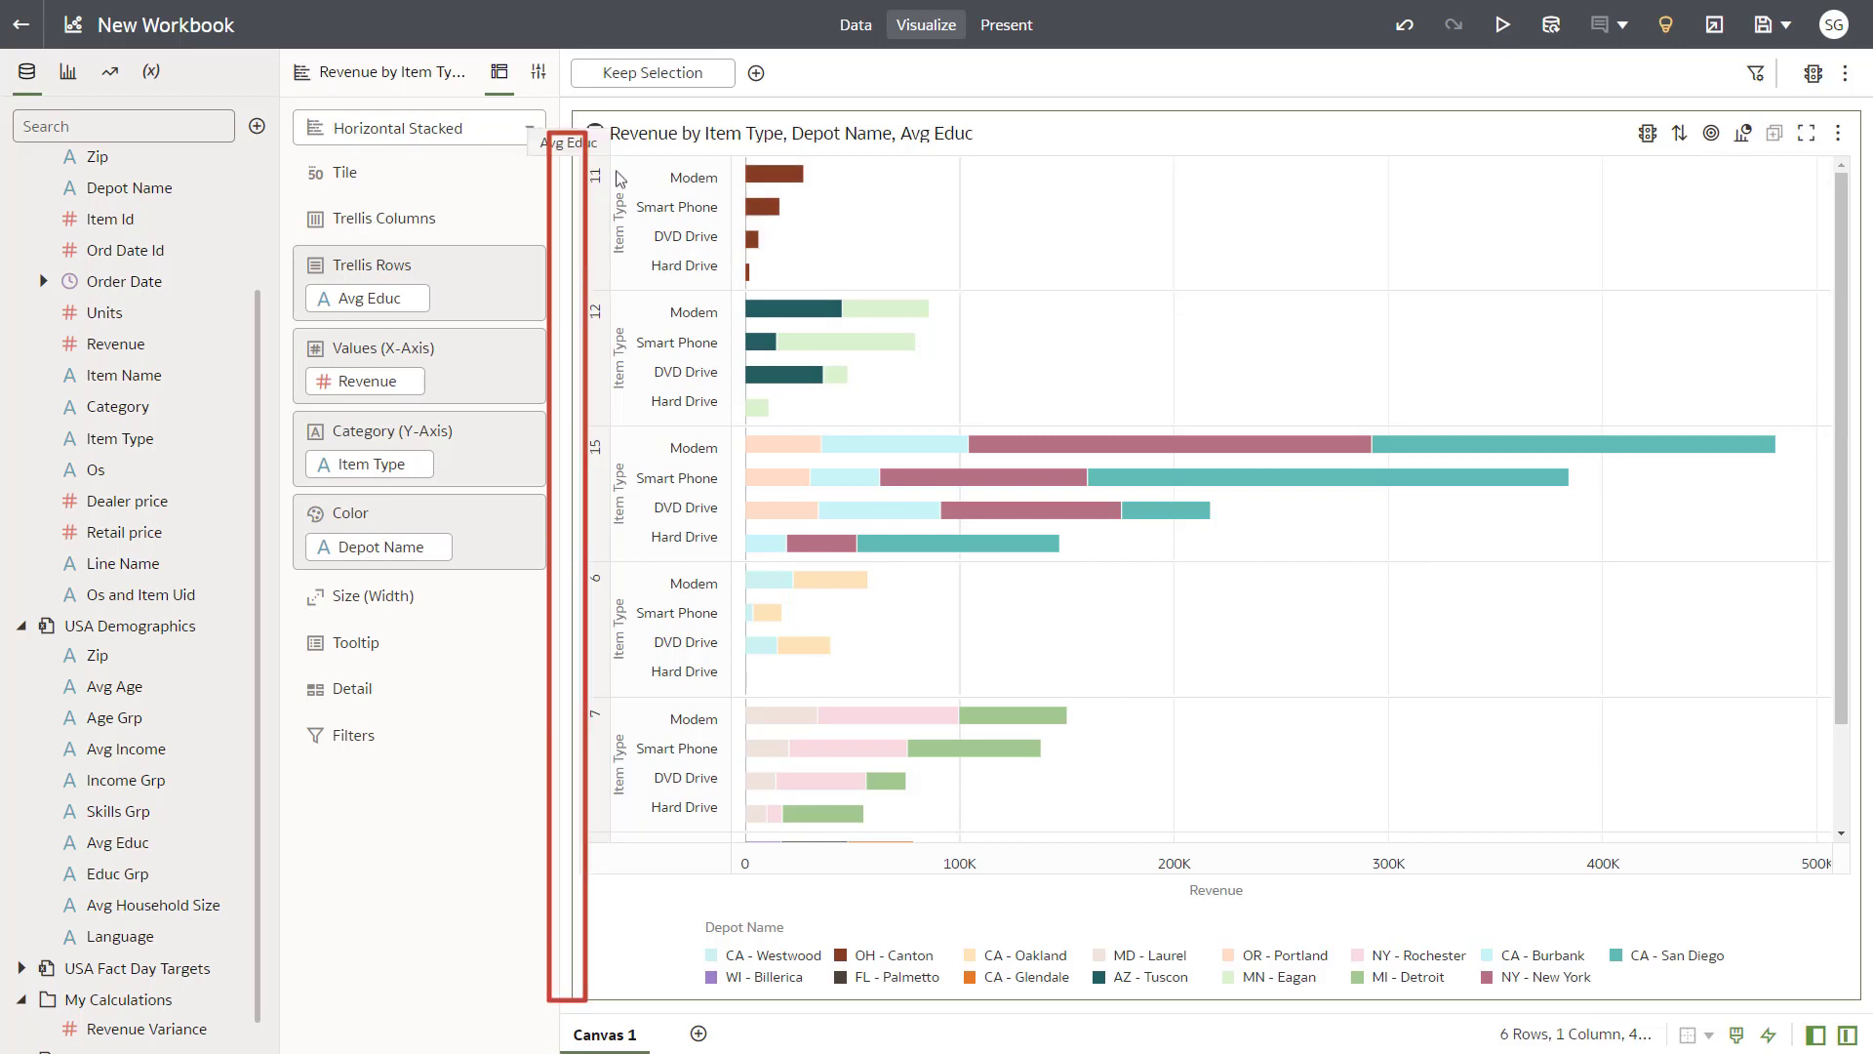
{"action": "left_click", "coordinate": [569, 515]}
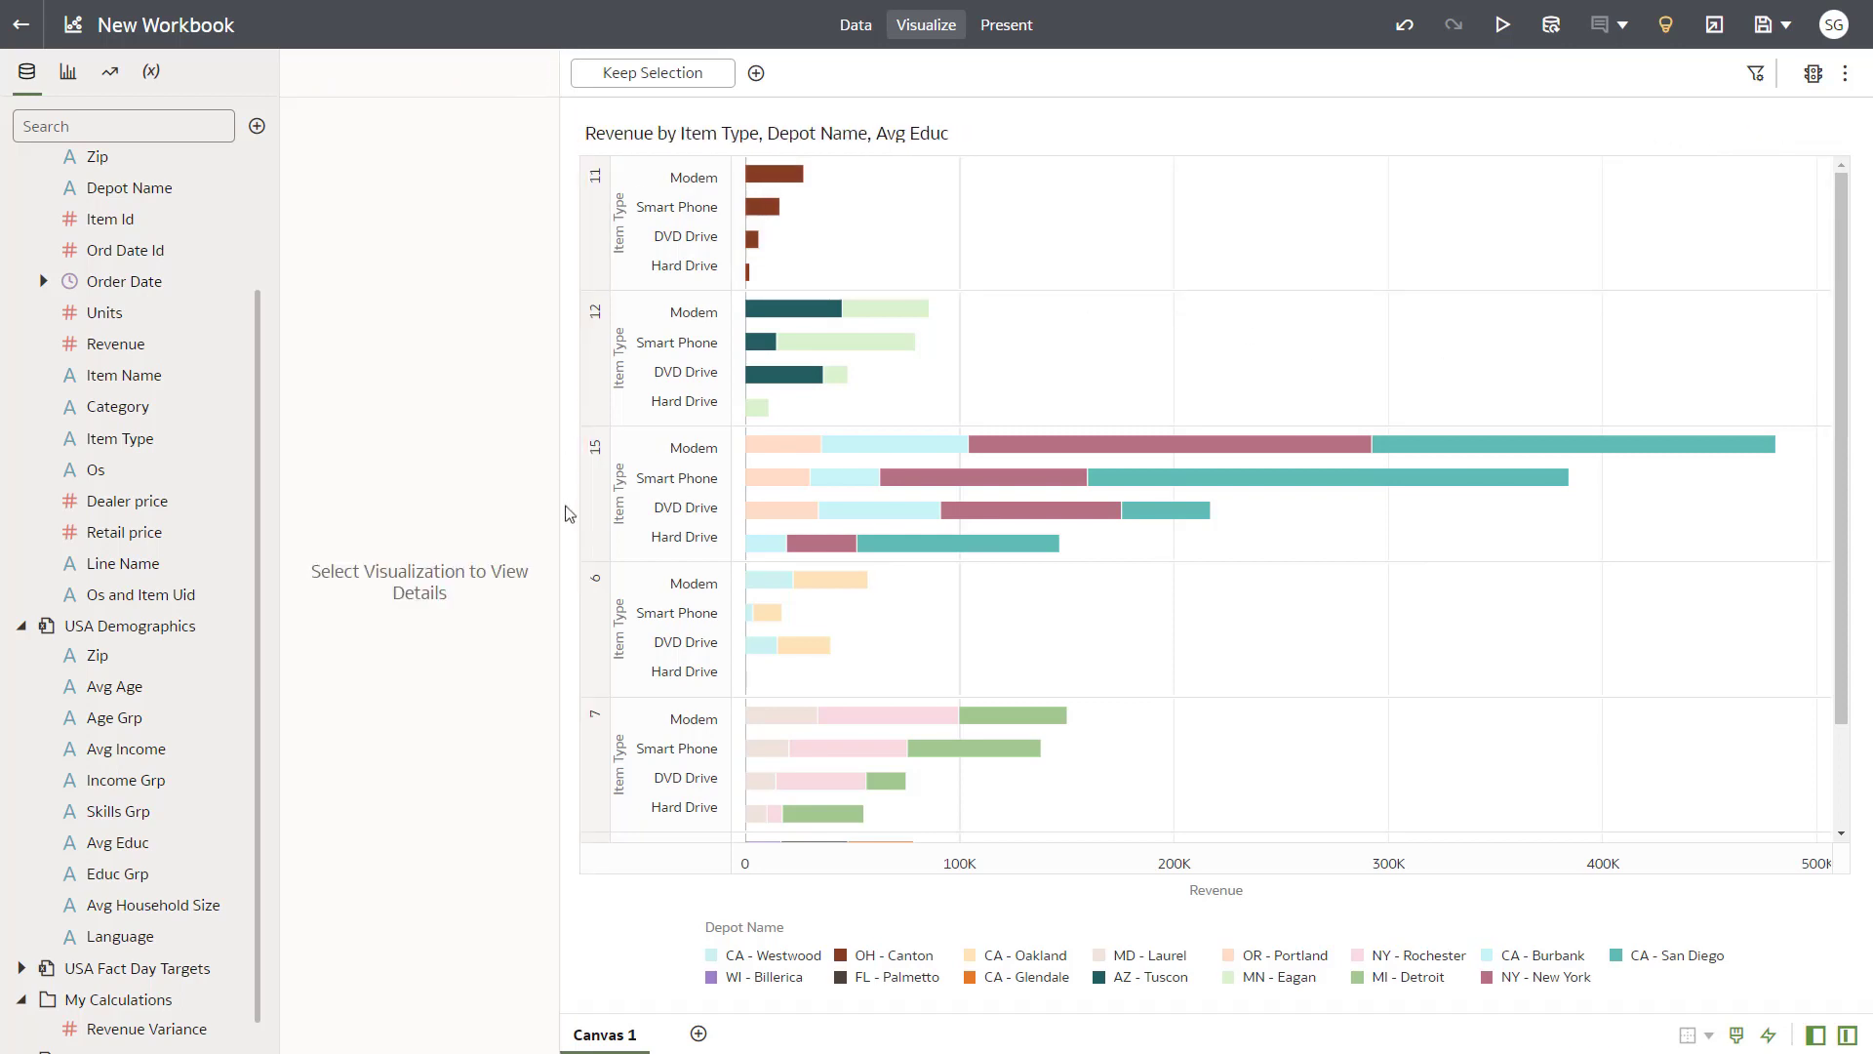
{"action": "right_click", "coordinate": [564, 614]}
{"action": "mouse_move", "coordinate": [614, 624]}
{"action": "left_click", "coordinate": [751, 627]}
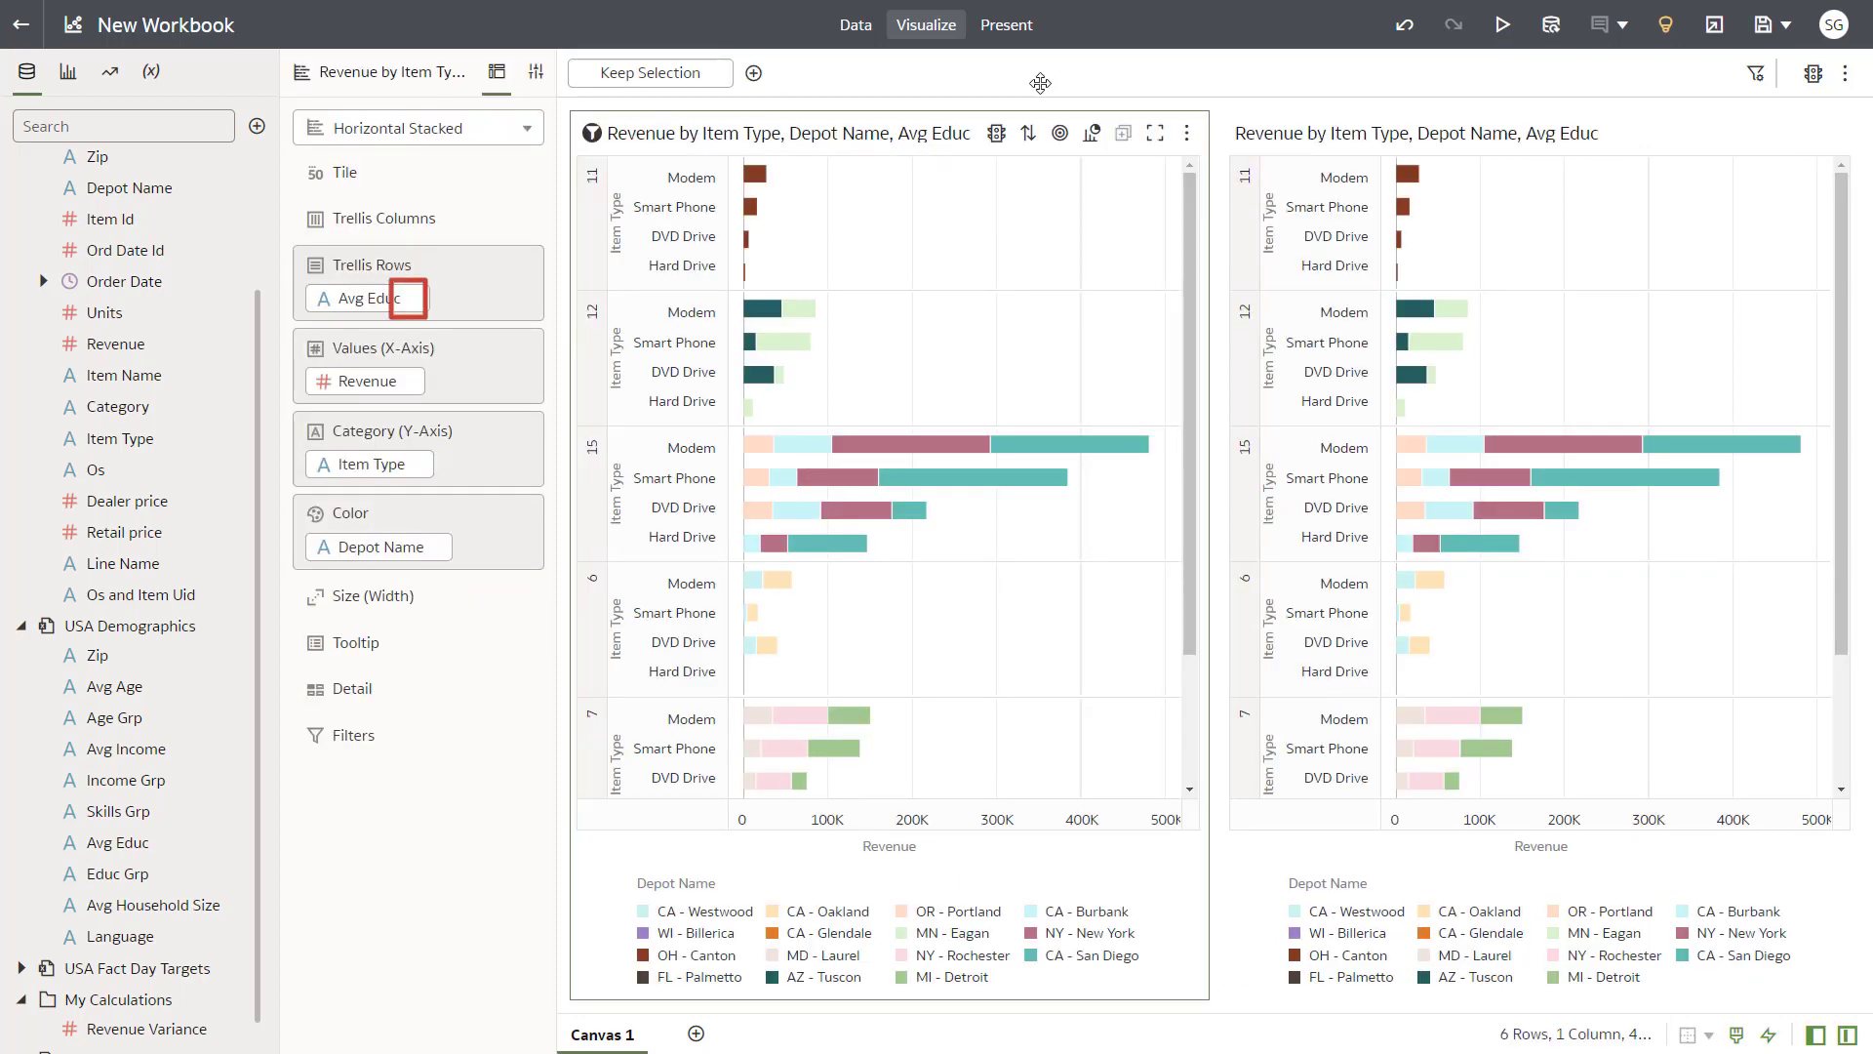
- Remove Avg Educ and Depot Name from the copy and put Revenue Variance on Values (X-Axis)
{"action": "left_click", "coordinate": [415, 297]}
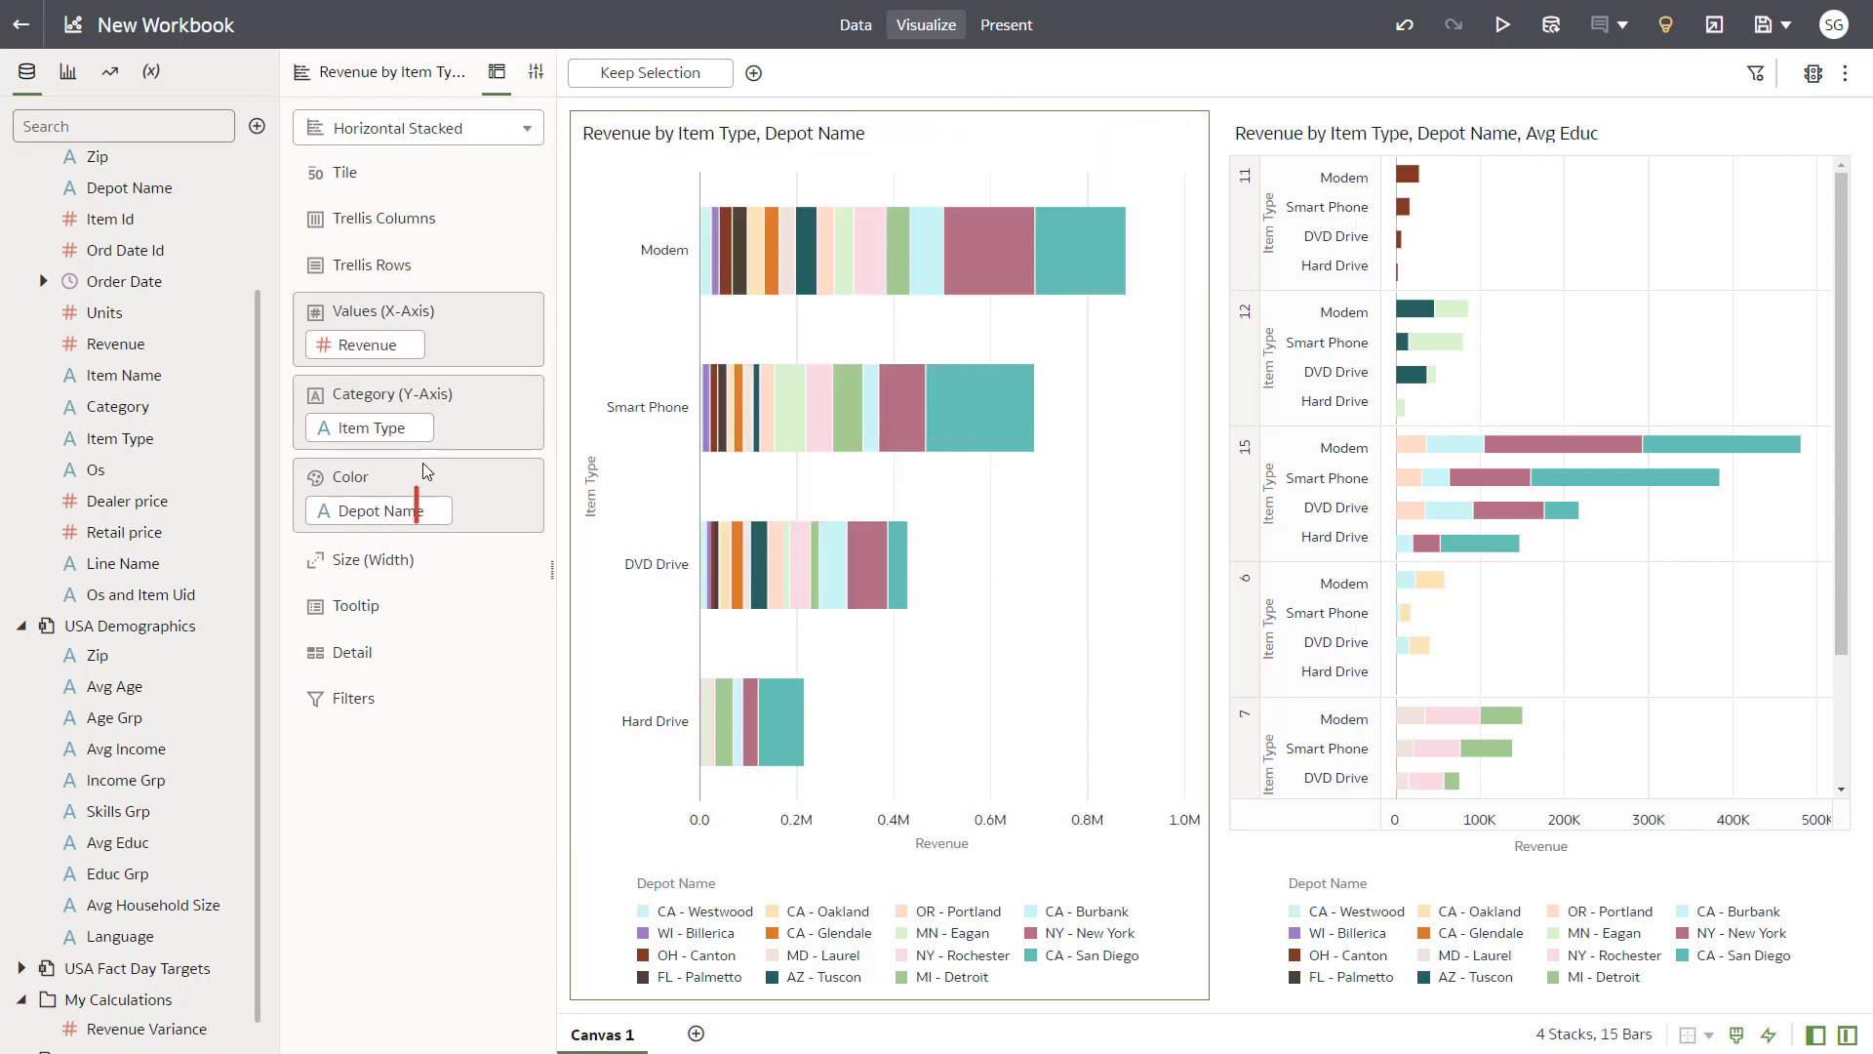
{"action": "left_click", "coordinate": [438, 509]}
{"action": "scroll", "coordinate": [146, 975], "scroll_direction": "down", "scroll_amount": 1}
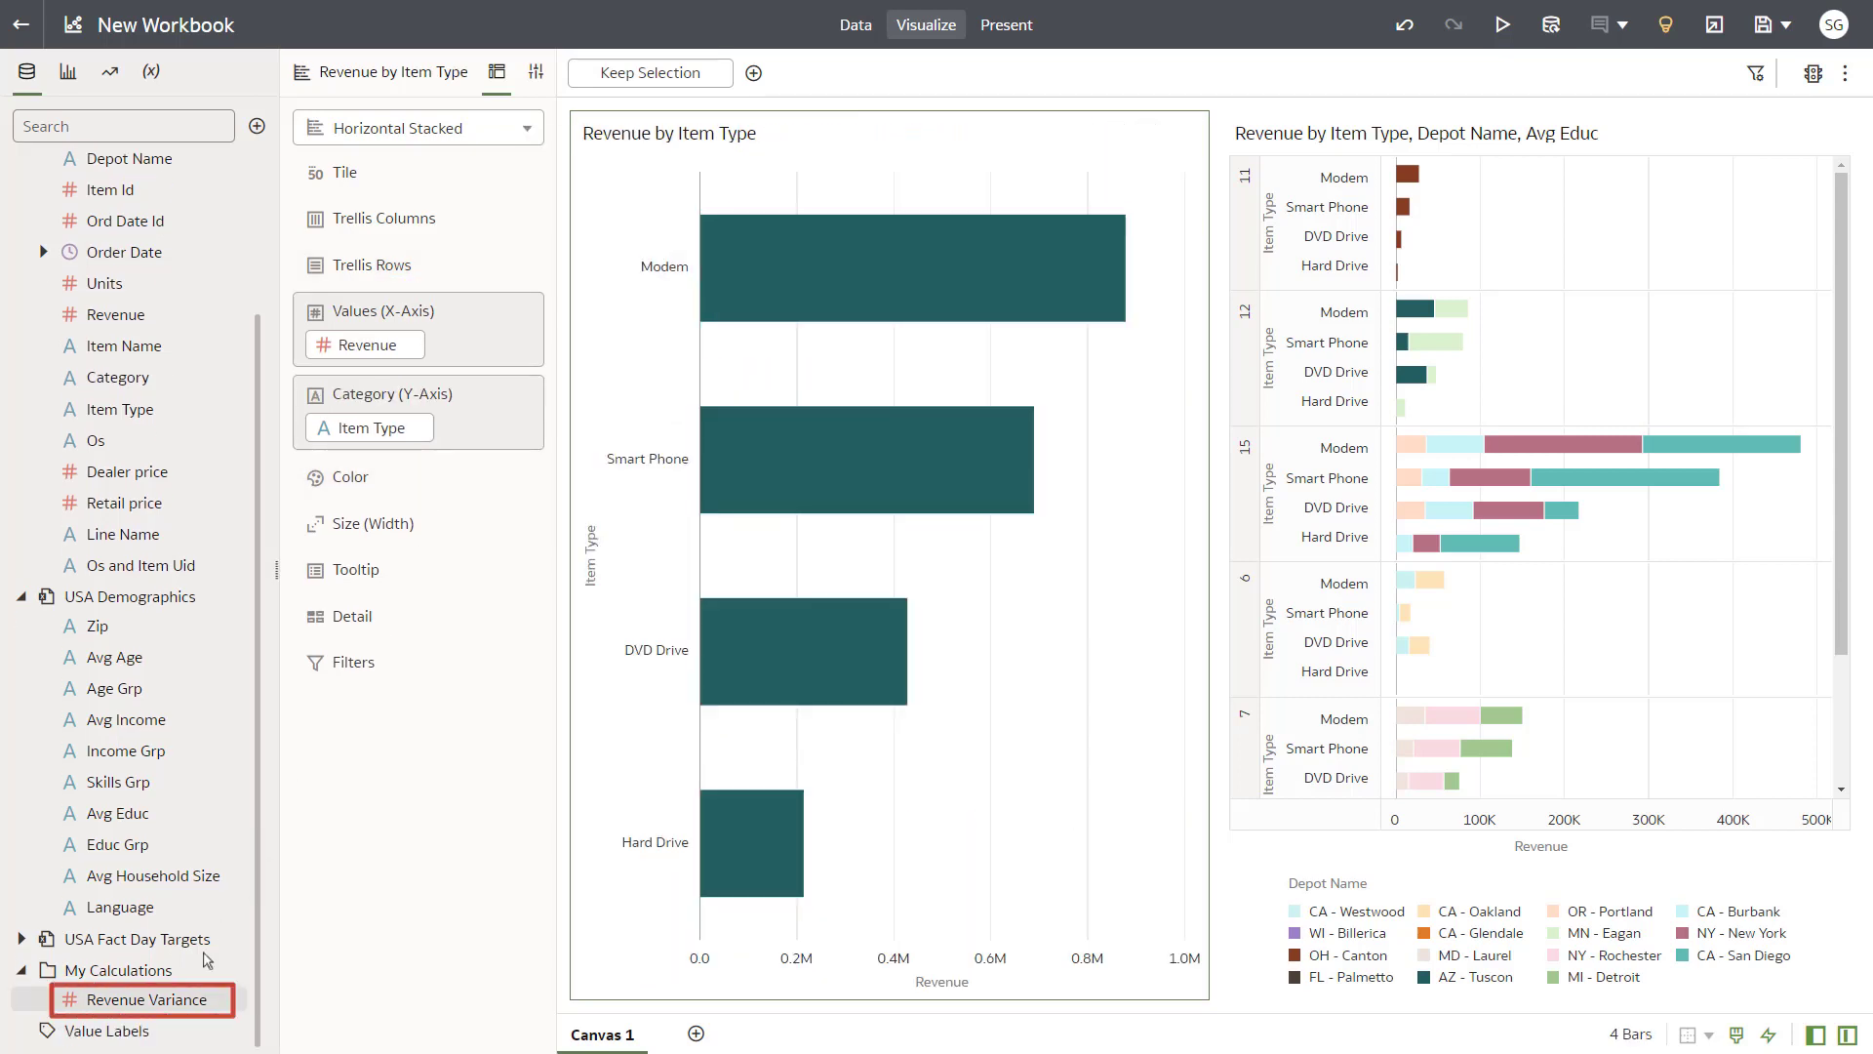
{"action": "mouse_move", "coordinate": [146, 999]}
{"action": "left_mouse_down"}
{"action": "mouse_move", "coordinate": [293, 651]}
{"action": "mouse_move", "coordinate": [369, 343]}
{"action": "left_mouse_up"}
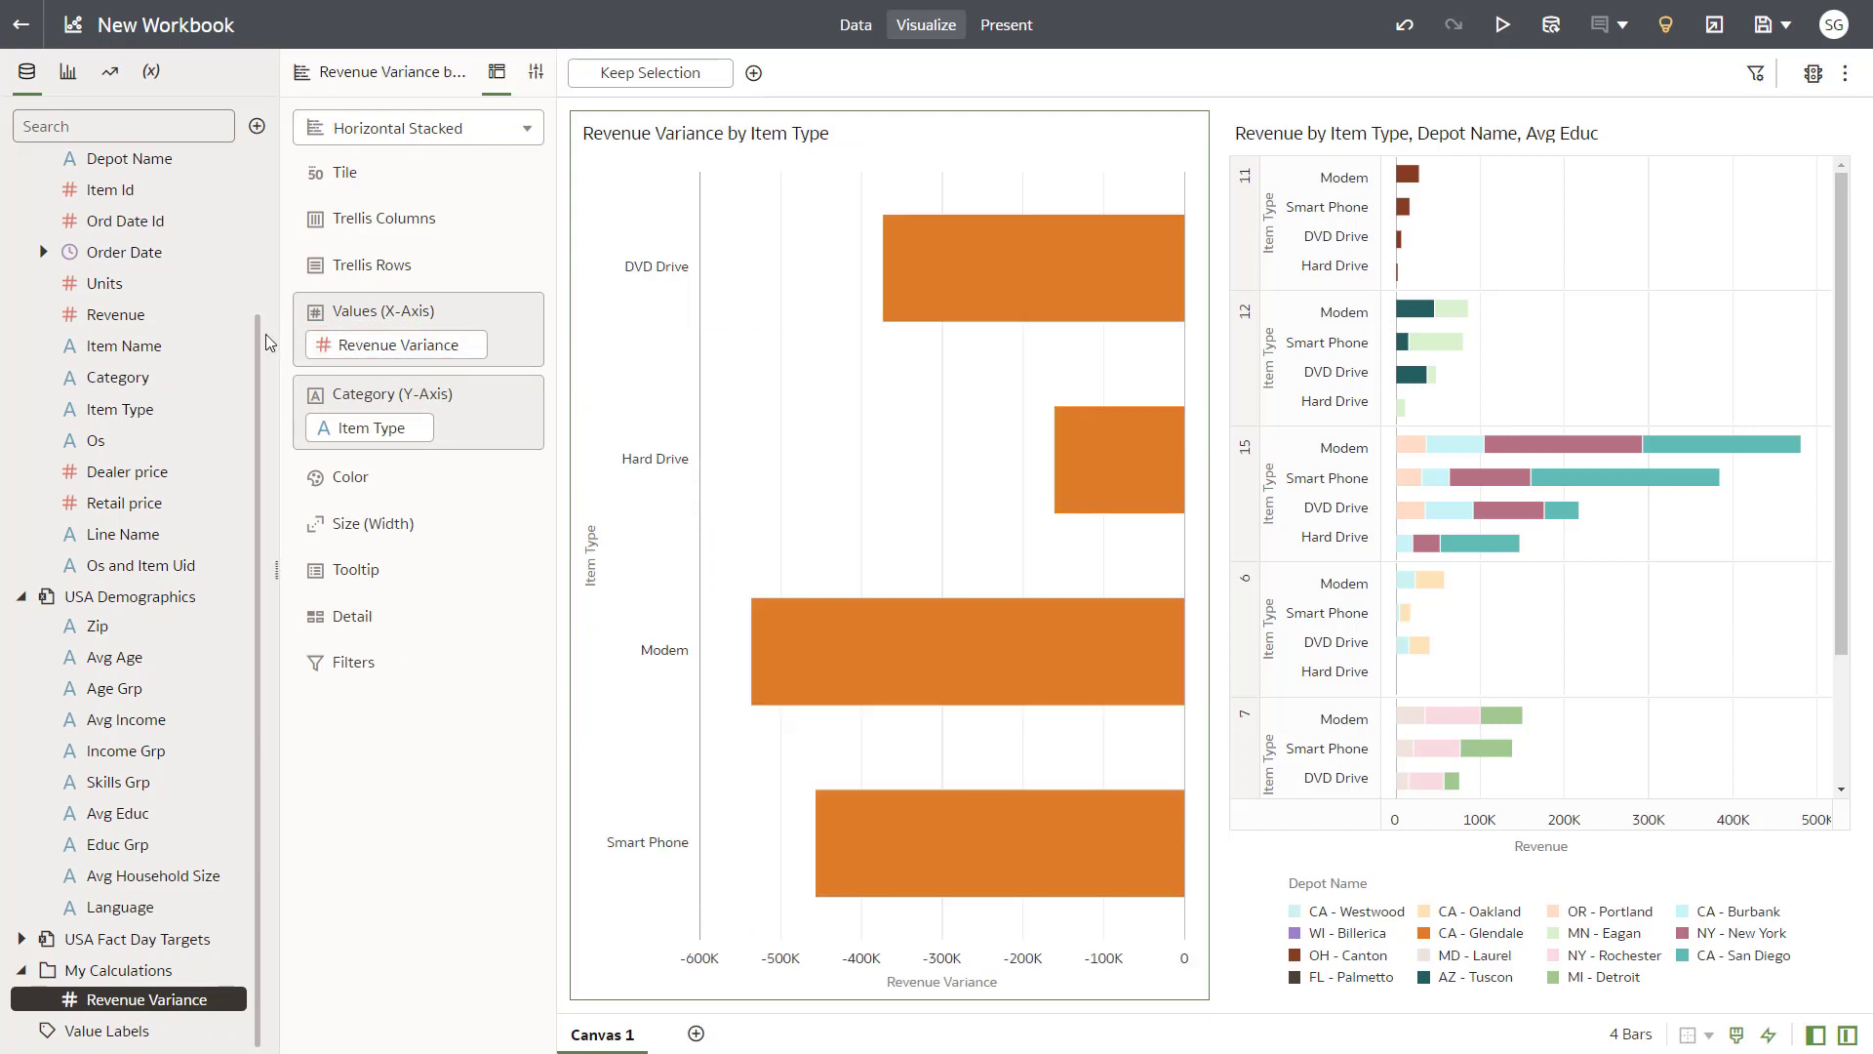
{"action": "scroll", "coordinate": [225, 312], "scroll_direction": "up", "scroll_amount": 5}
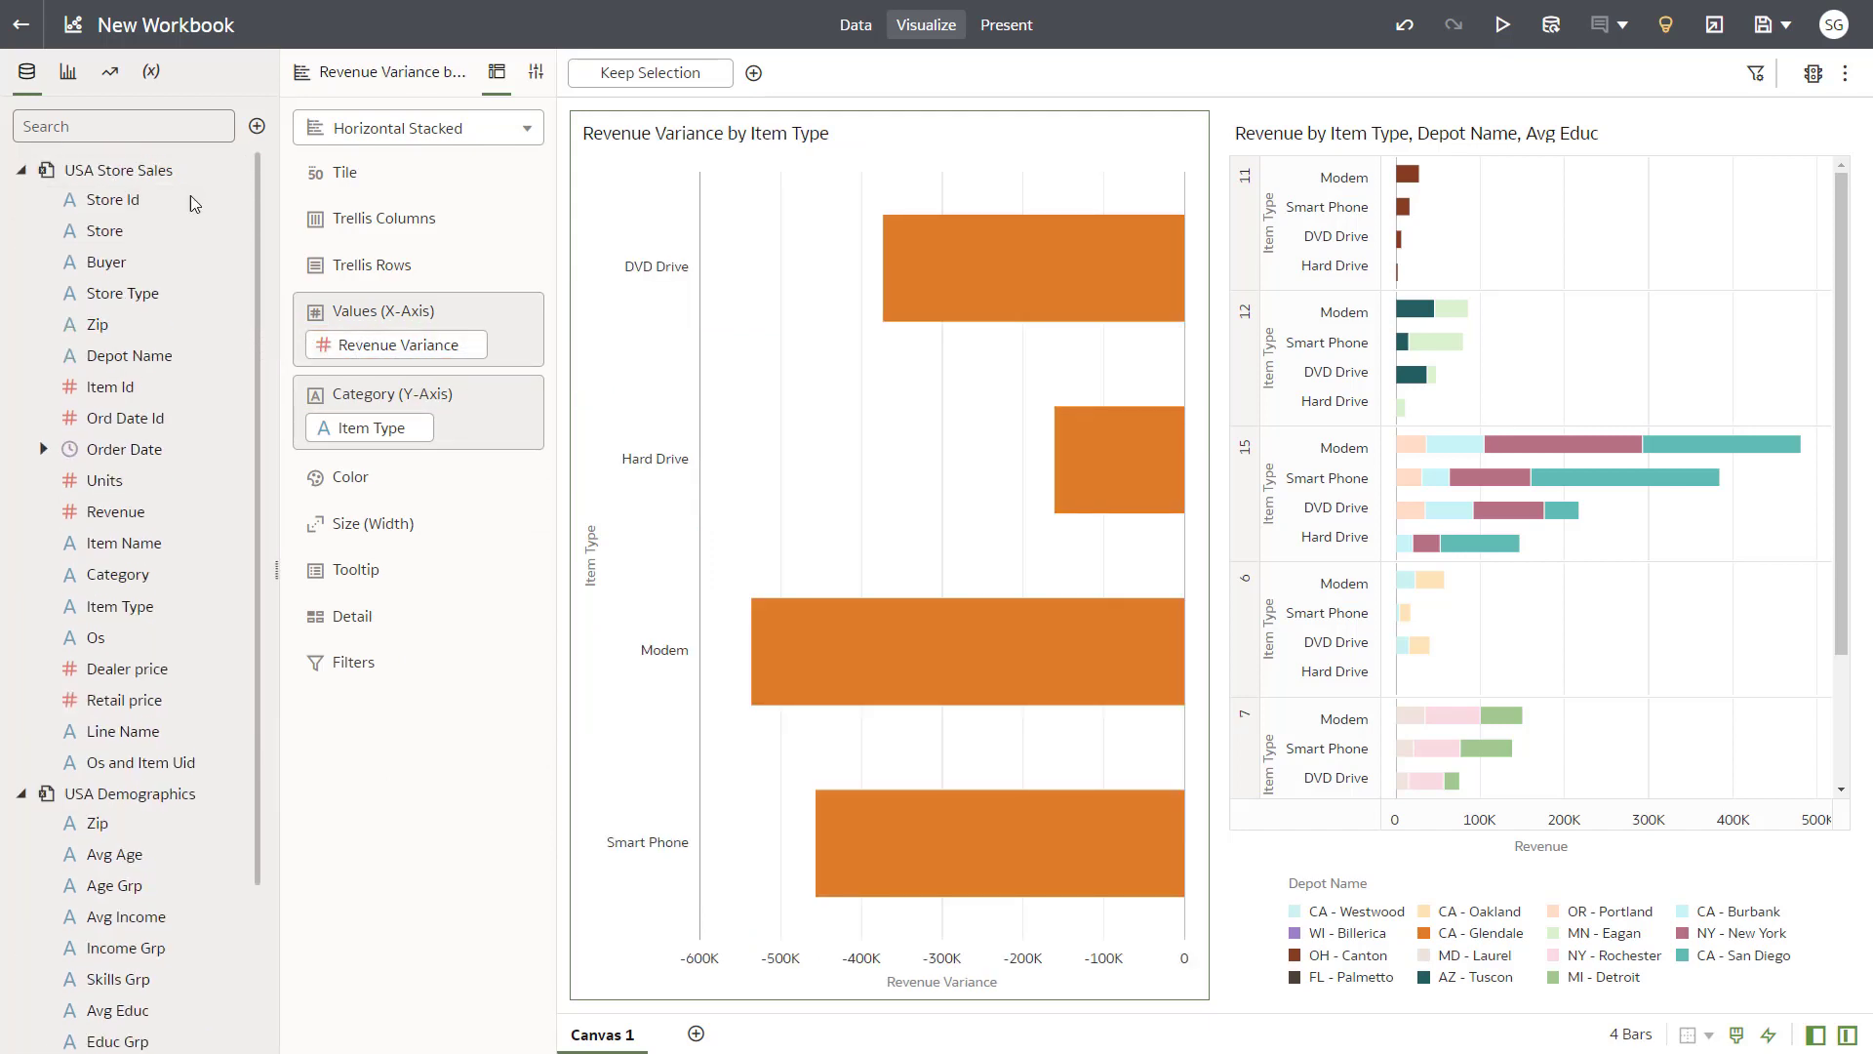
- Replace Item Type with Order Date and keep only the 51 dates from December 2021 to March 2022
{"action": "left_click_drag", "start_coordinate": [127, 447], "coordinate": [347, 430]}
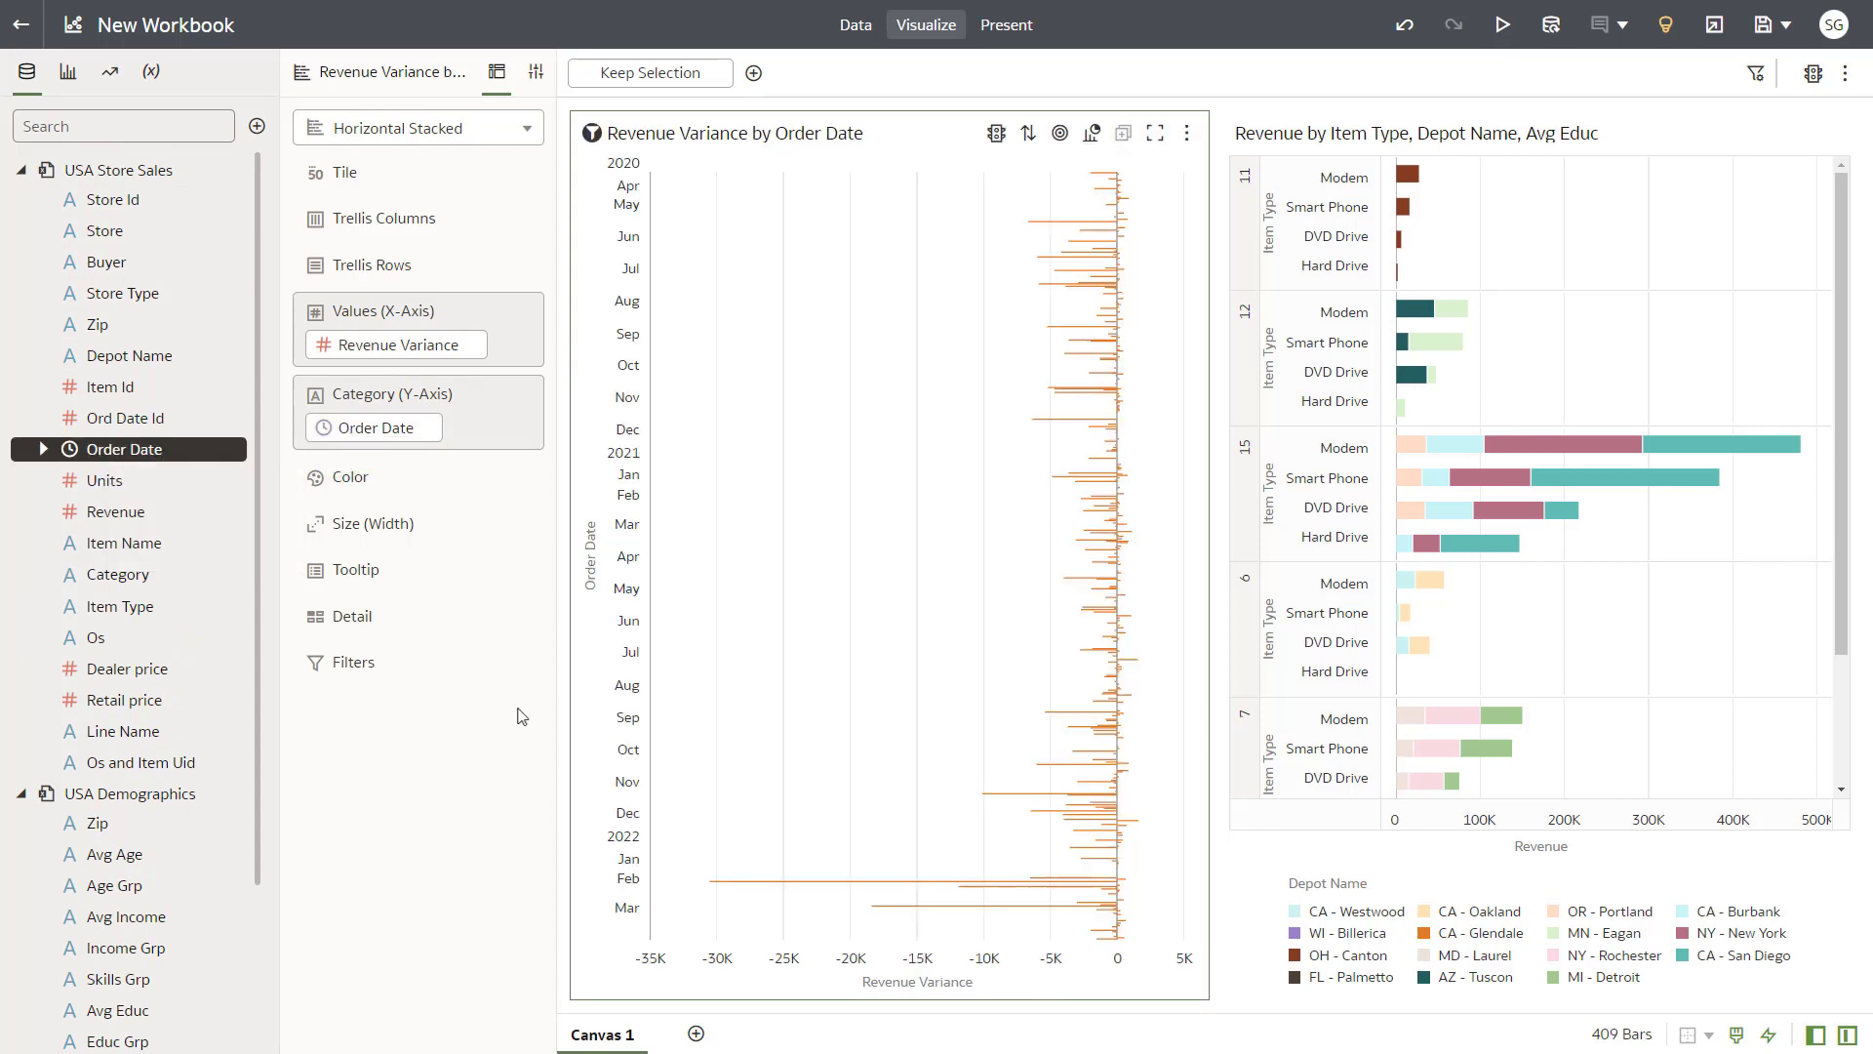
{"action": "left_click_drag", "start_coordinate": [592, 830], "coordinate": [727, 935]}
{"action": "right_click", "coordinate": [888, 890]}
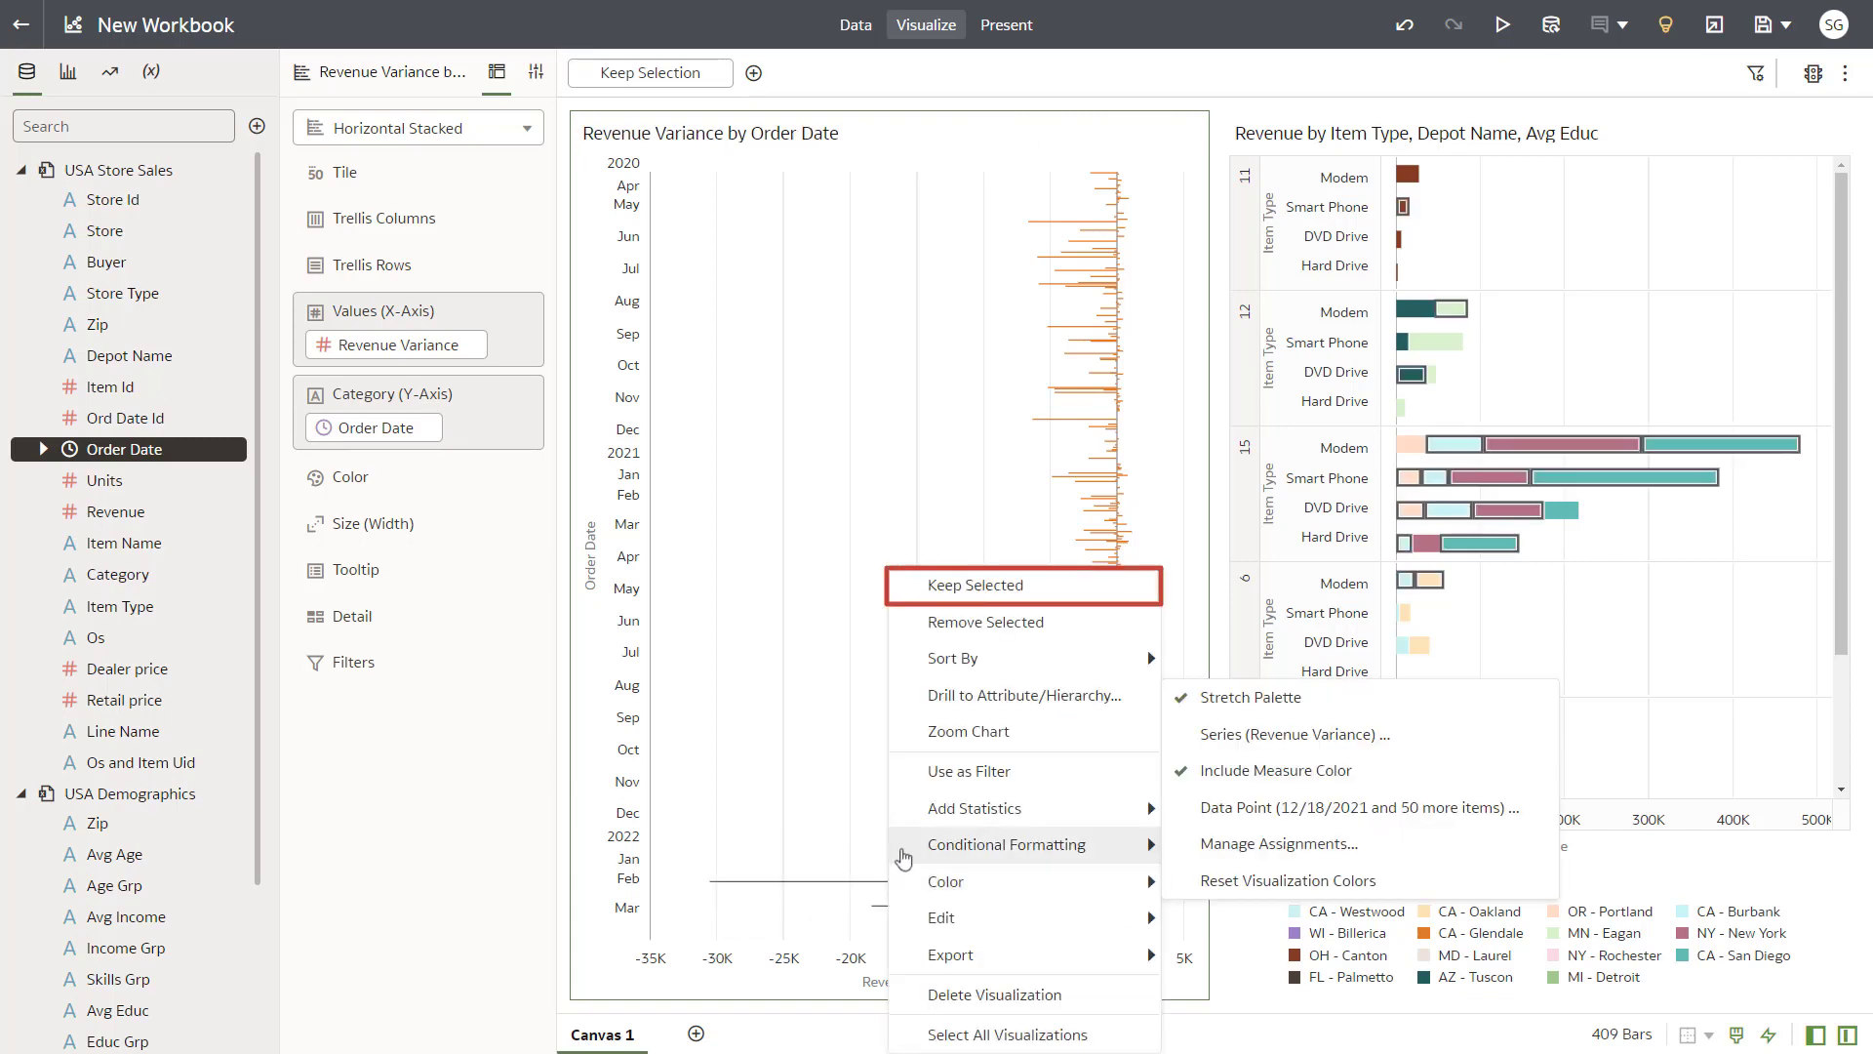
{"action": "left_click", "coordinate": [975, 589]}
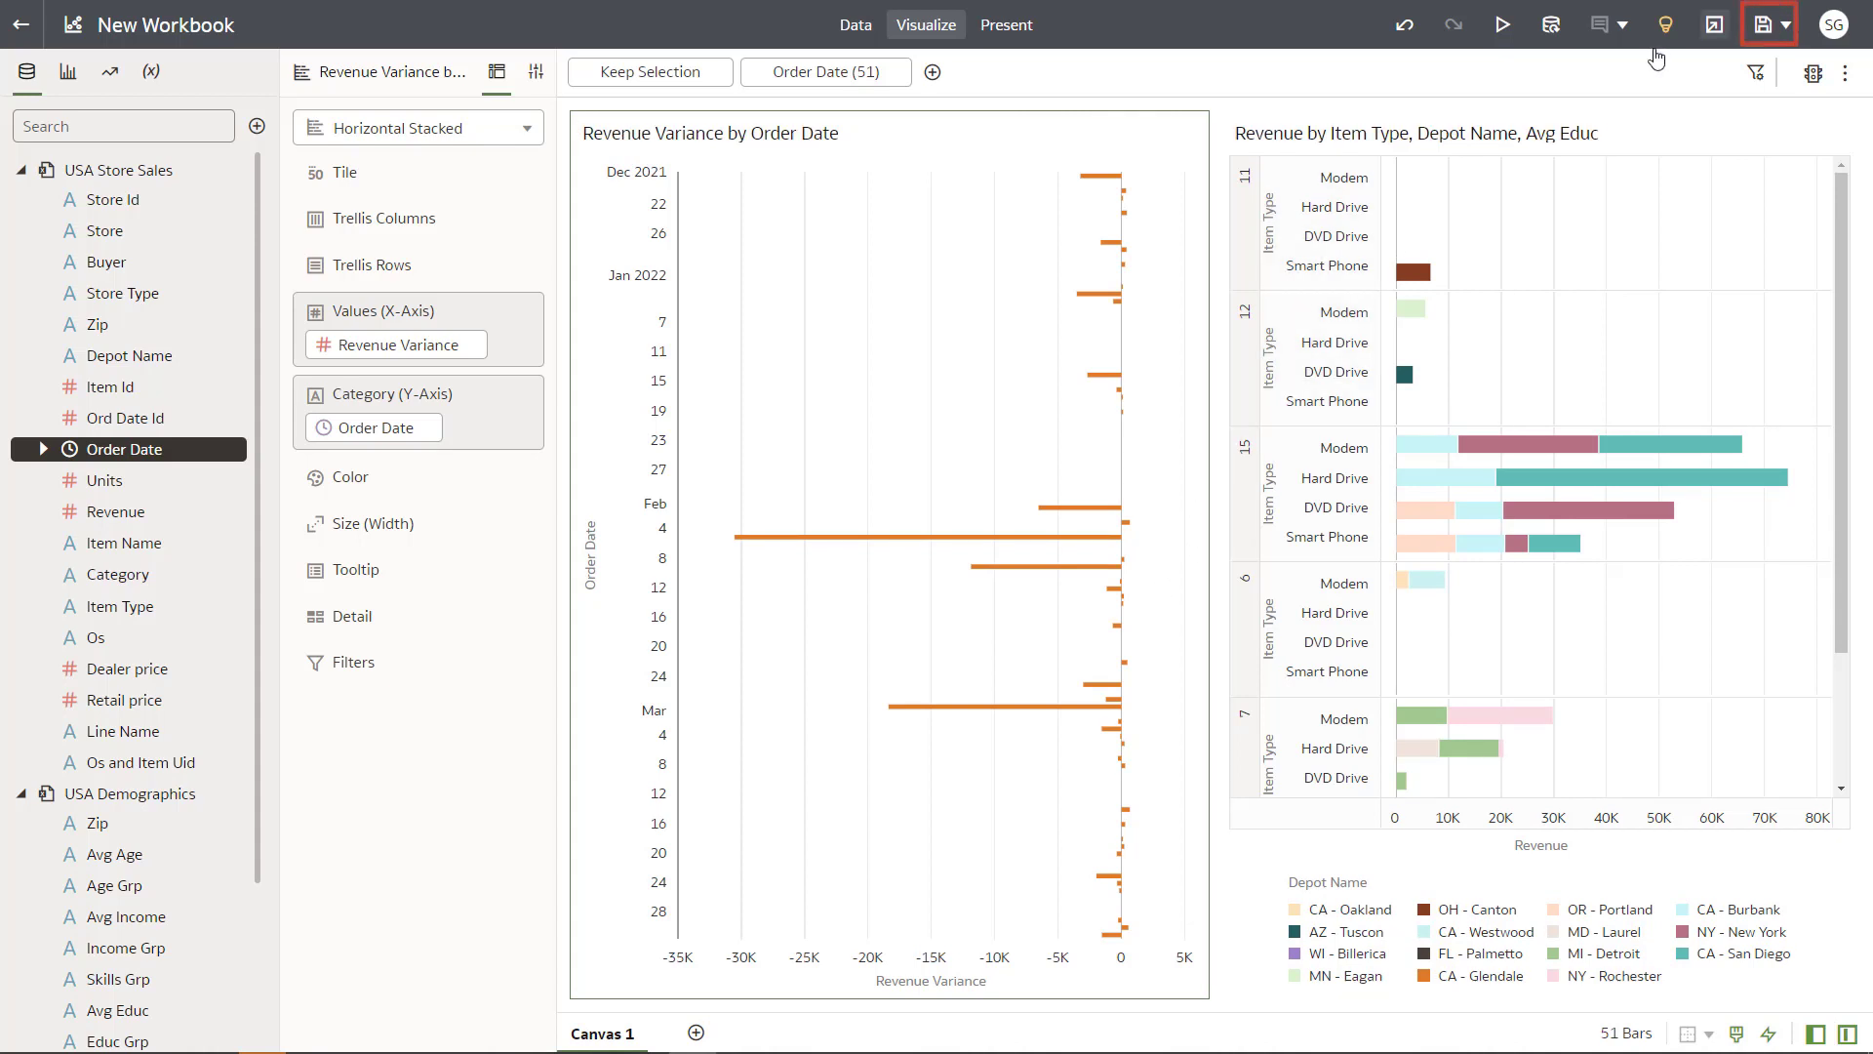
- Save the workbook to My Folders as 'Revenue Variance and Demographics'
{"action": "left_click", "coordinate": [1766, 27]}
{"action": "type", "text": "Revenue Va"}
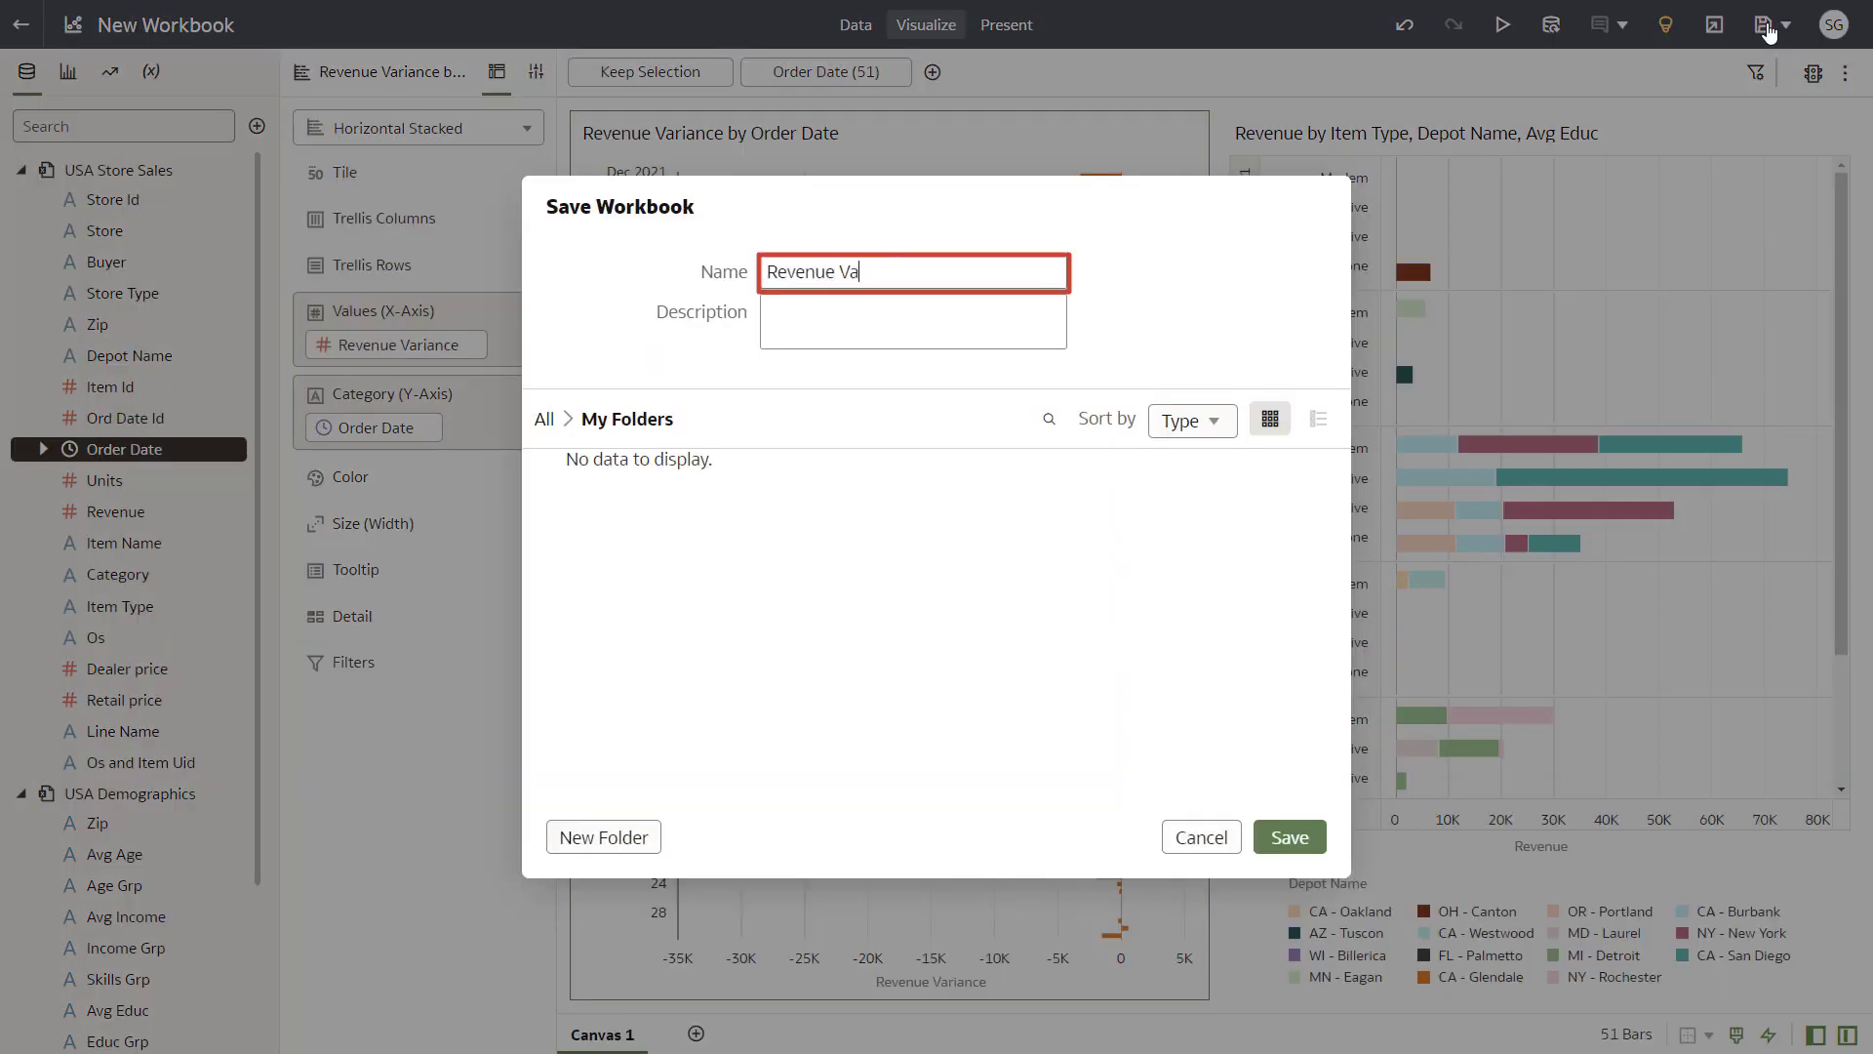
{"action": "type", "text": "riance and Demographics"}
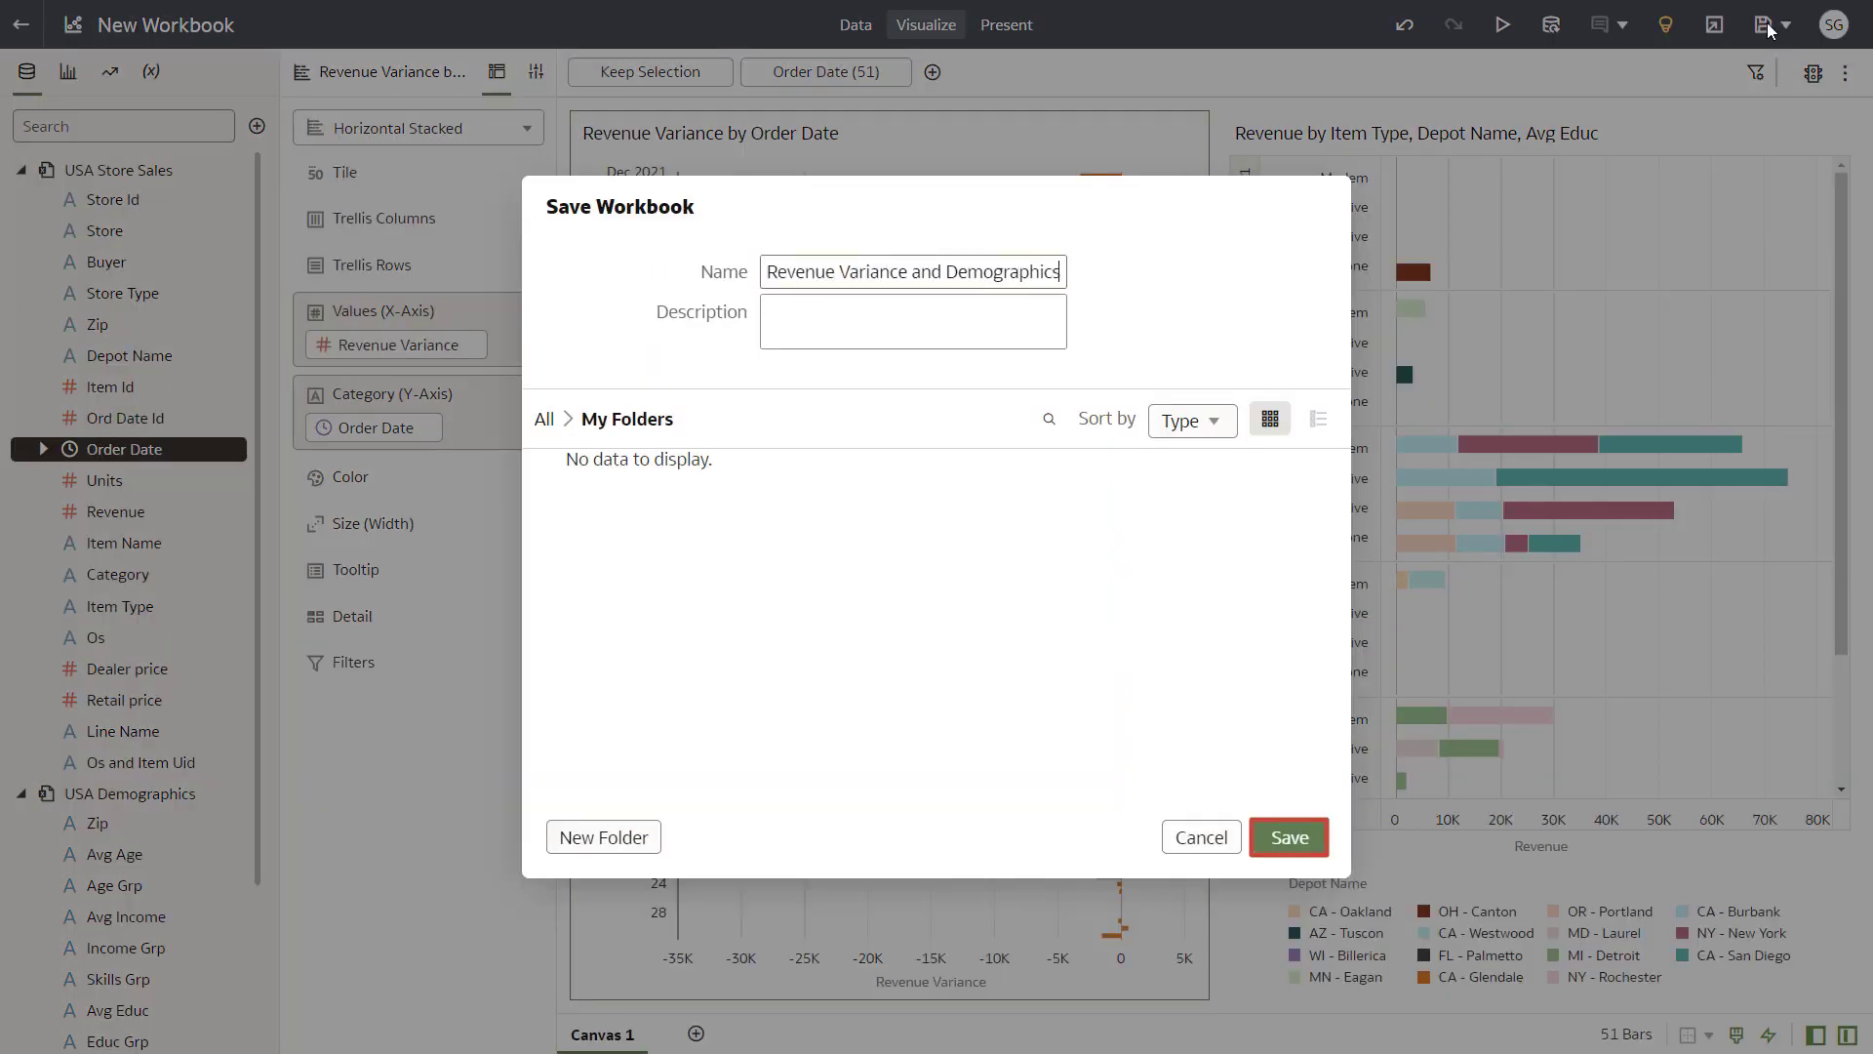
{"action": "left_click", "coordinate": [1290, 839]}
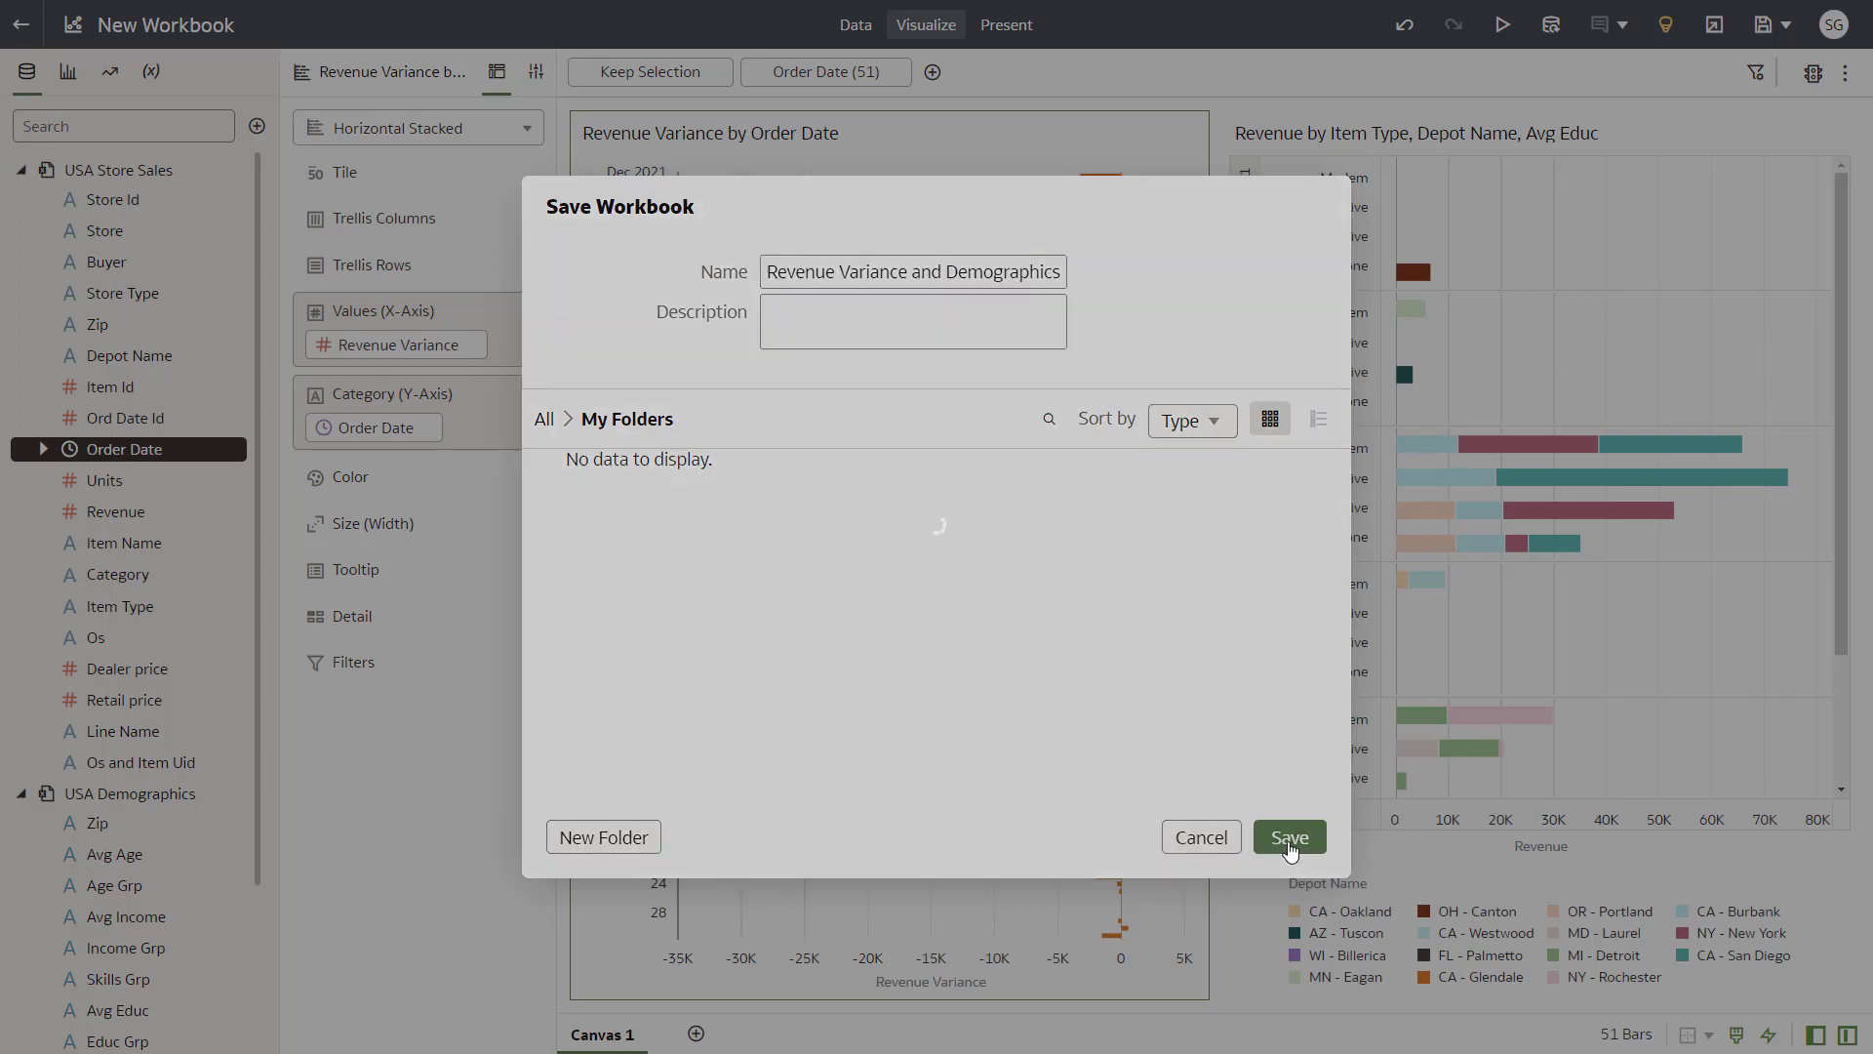